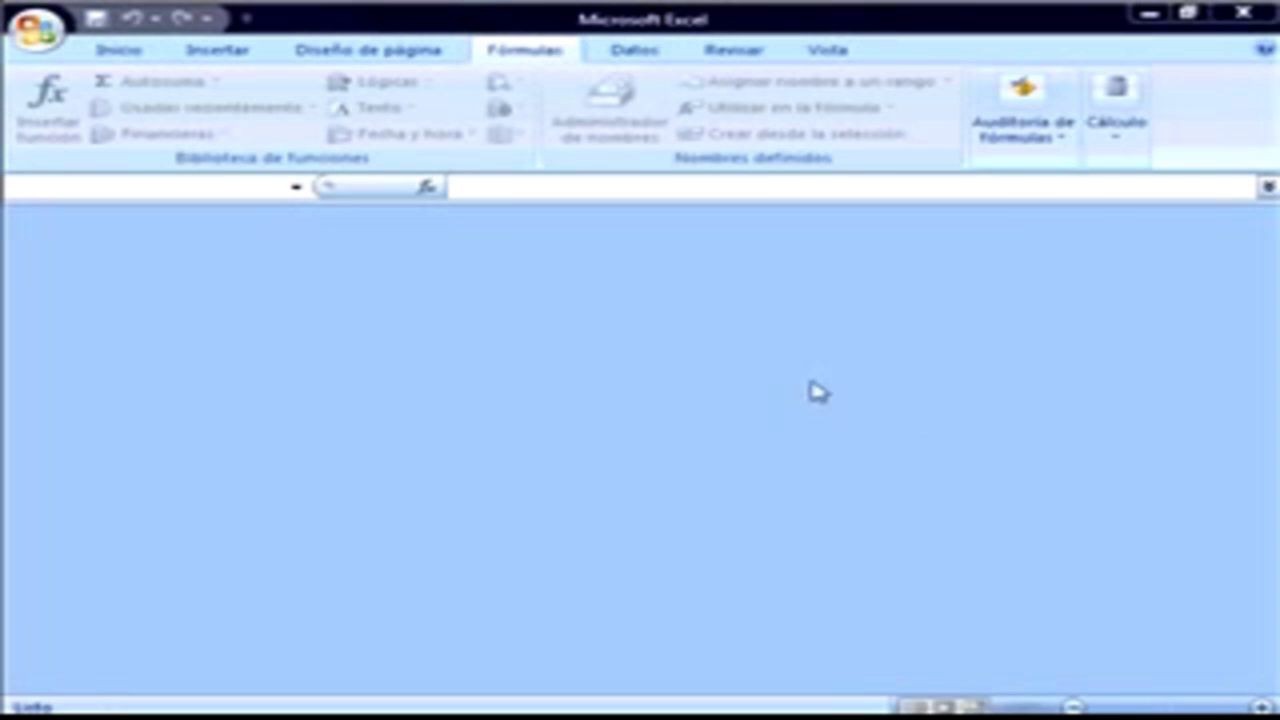
View the installed templates (Plantillas instaladas) and create a new blank workbook from Libro en blanco.
{"action": "left_click", "coordinate": [37, 32]}
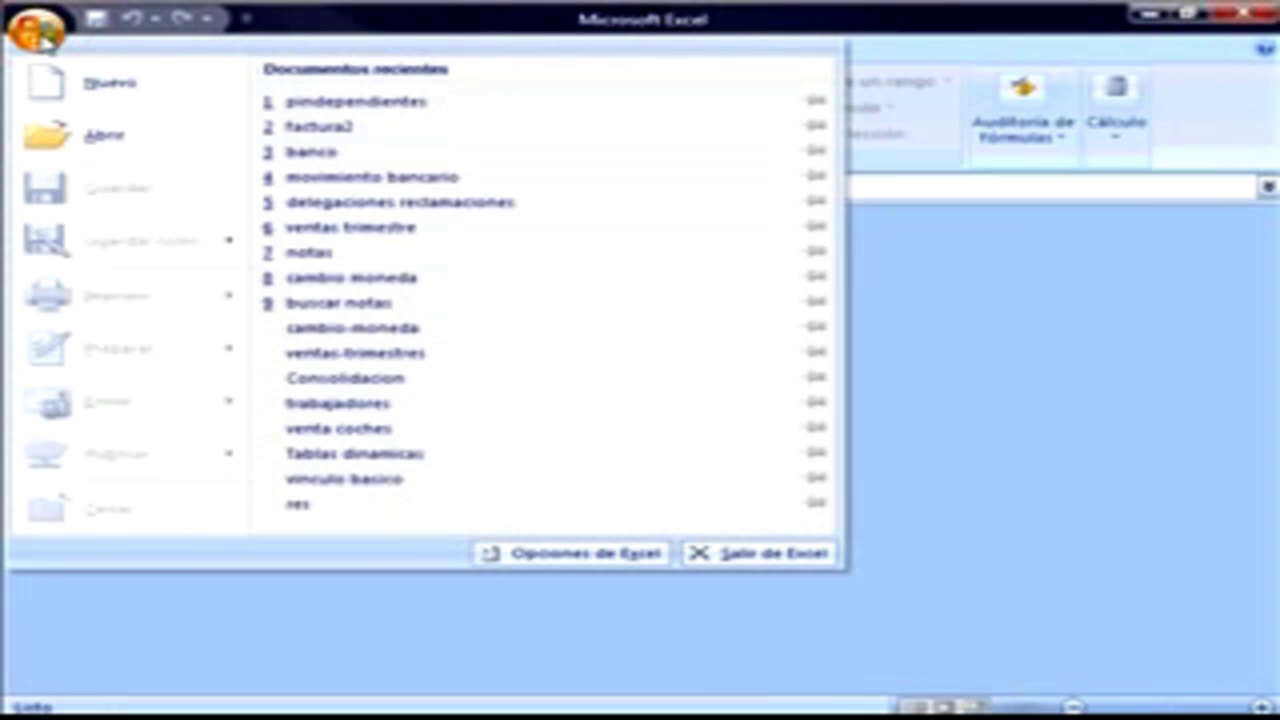
{"action": "left_click", "coordinate": [40, 86]}
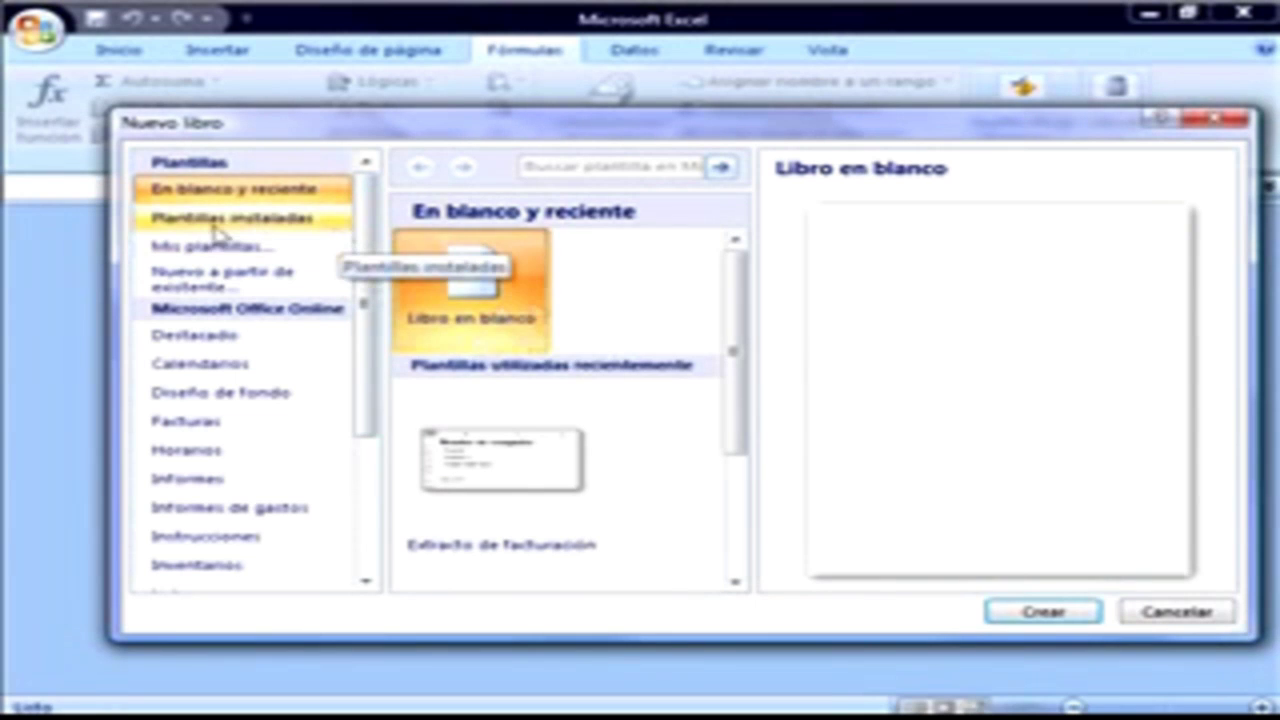
{"action": "left_click", "coordinate": [238, 230]}
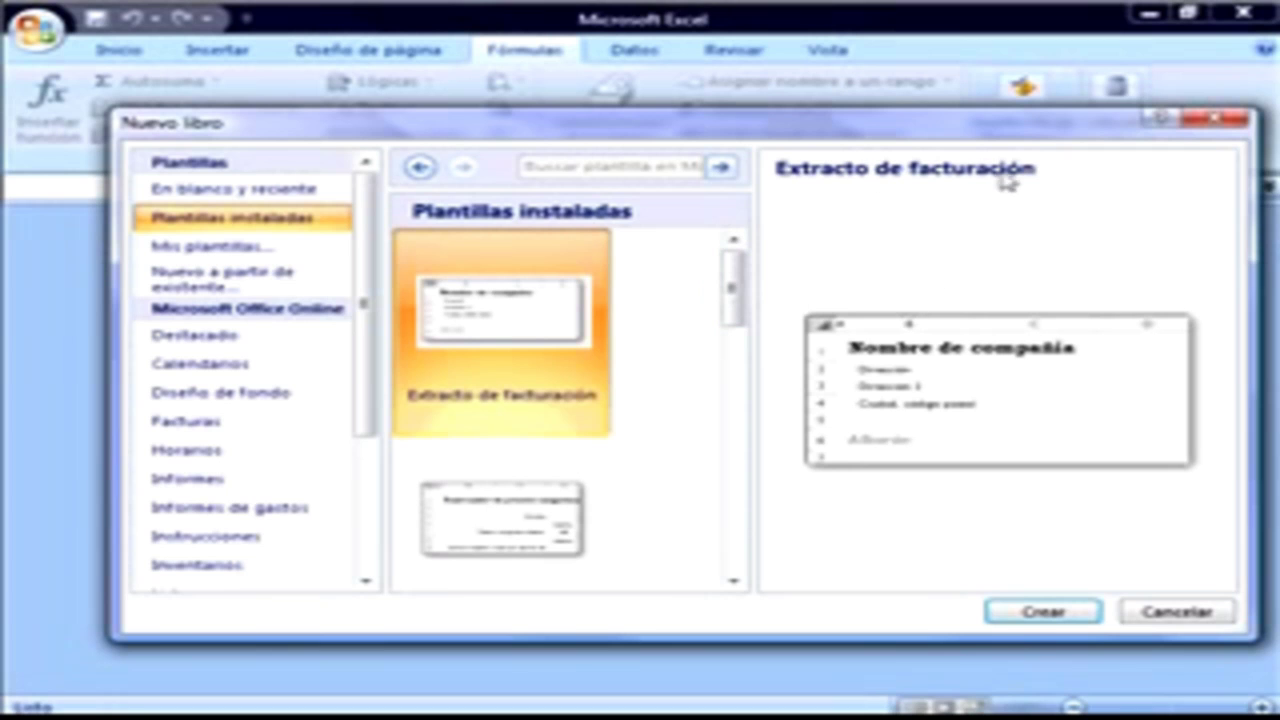
{"action": "left_click_drag", "start_coordinate": [731, 285], "coordinate": [735, 257]}
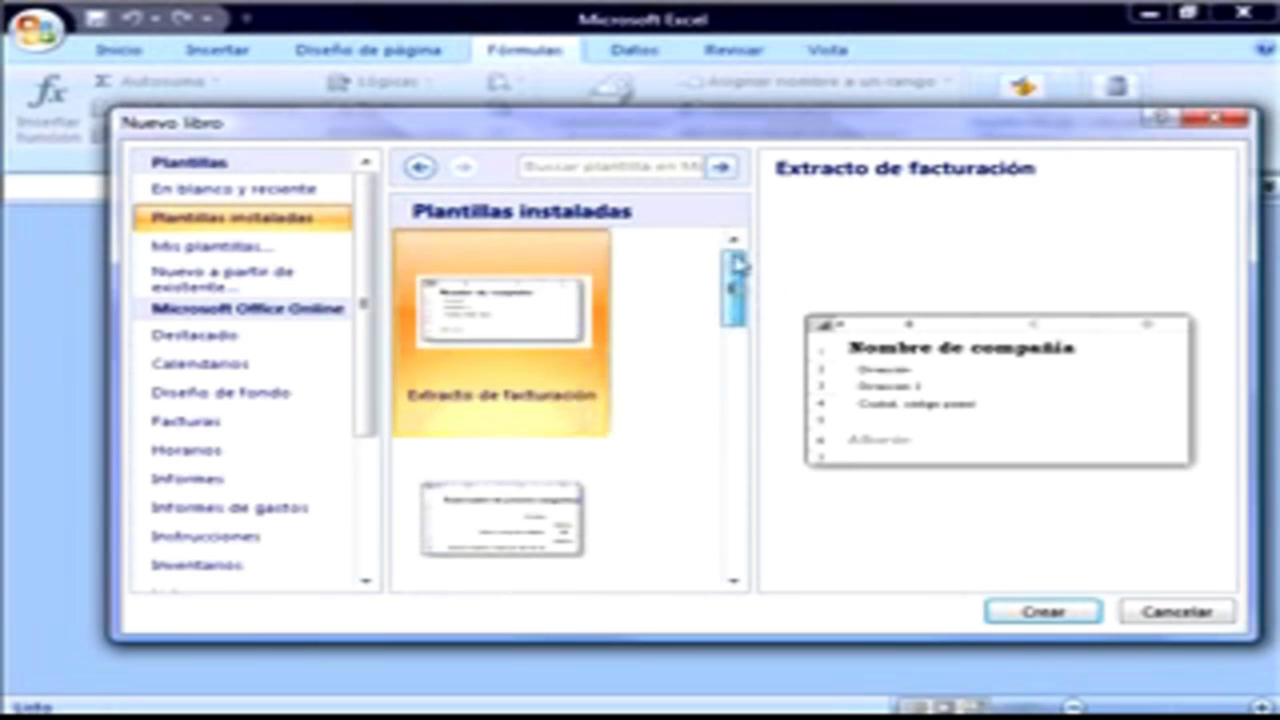
{"action": "left_click", "coordinate": [222, 192]}
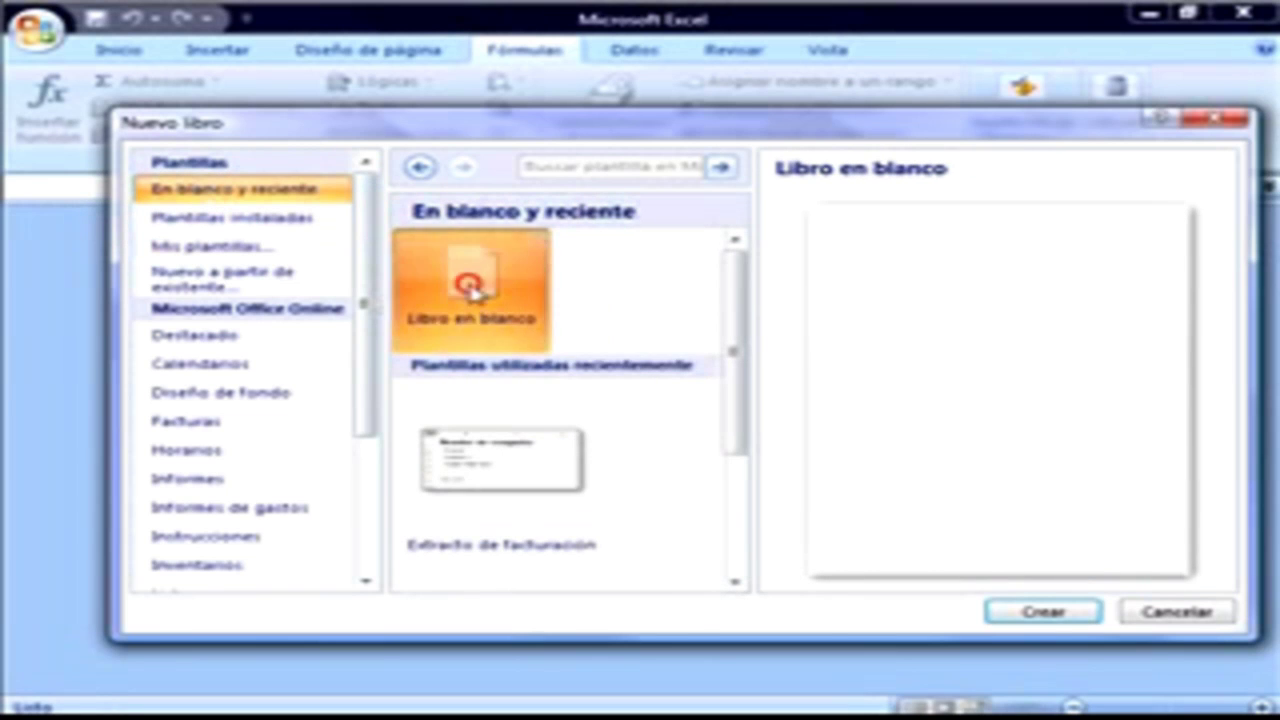
{"action": "left_click", "coordinate": [1040, 618]}
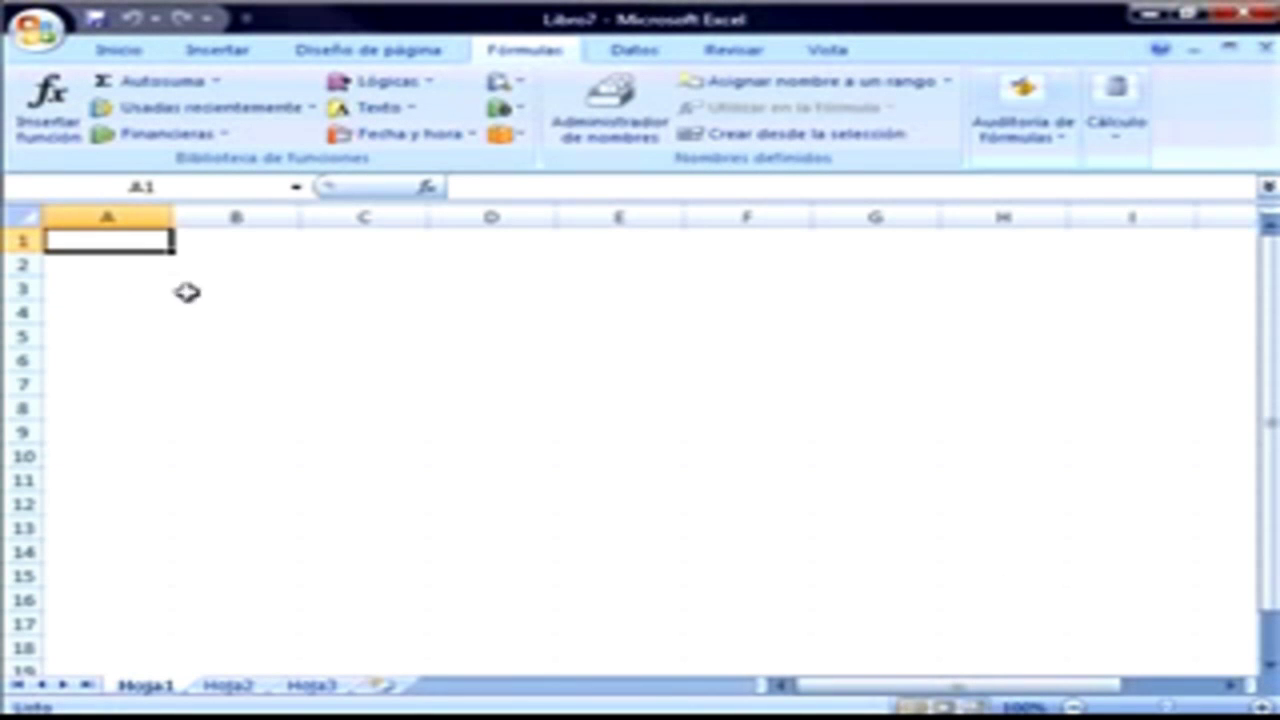
Enter the issuing company's details in A2:A5: the name videotutoriales.es, its street, its city and its number.
{"action": "left_click", "coordinate": [153, 267]}
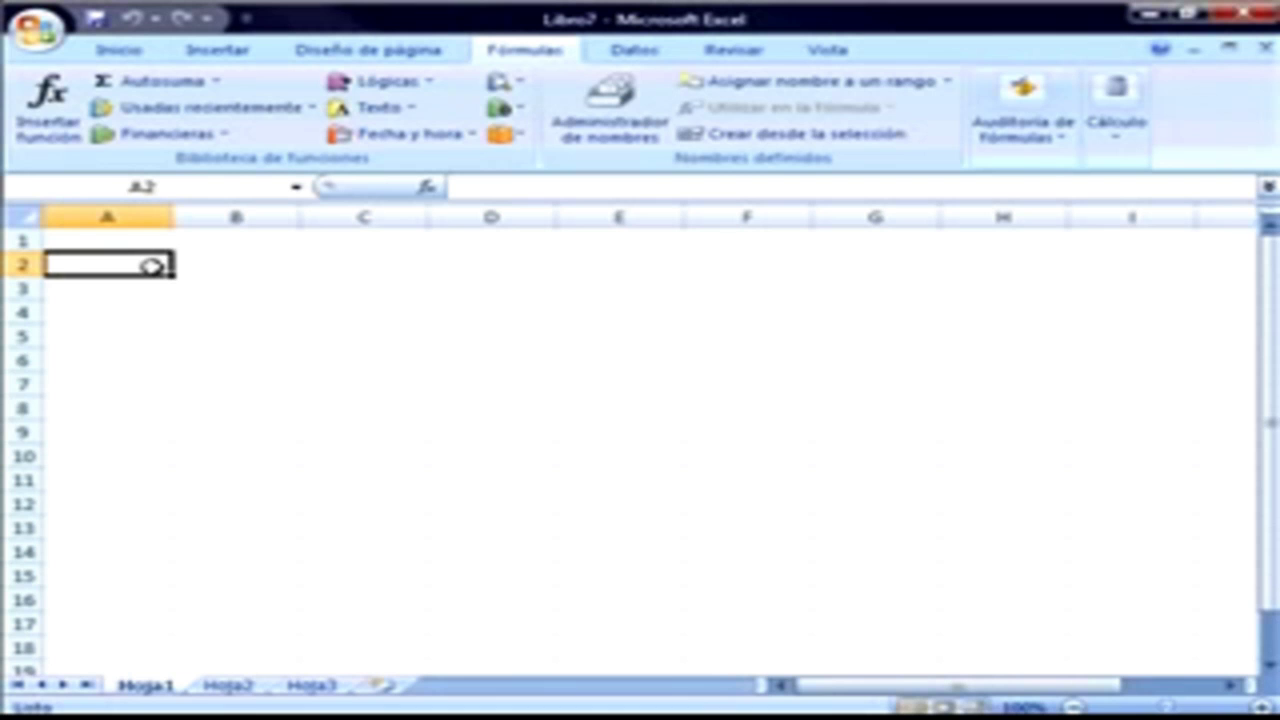
{"action": "type", "text": "videotu"}
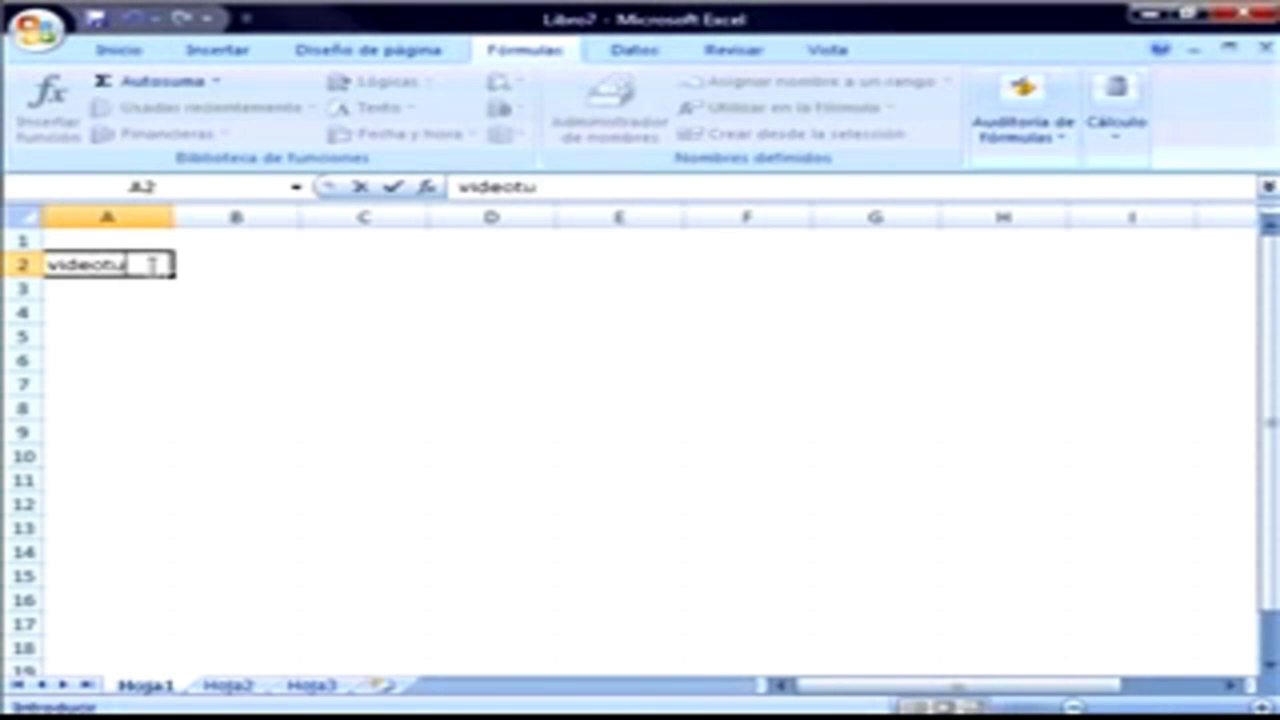
{"action": "type", "text": "toriales.es"}
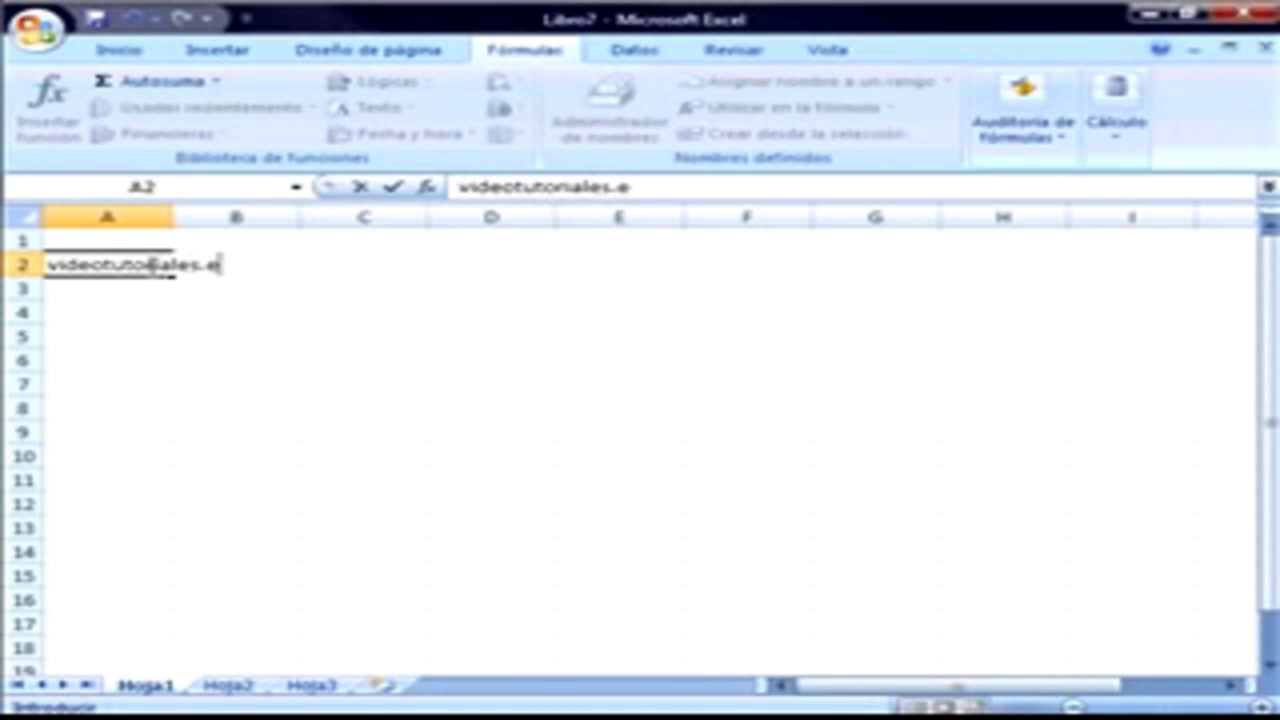
{"action": "left_click", "coordinate": [119, 292]}
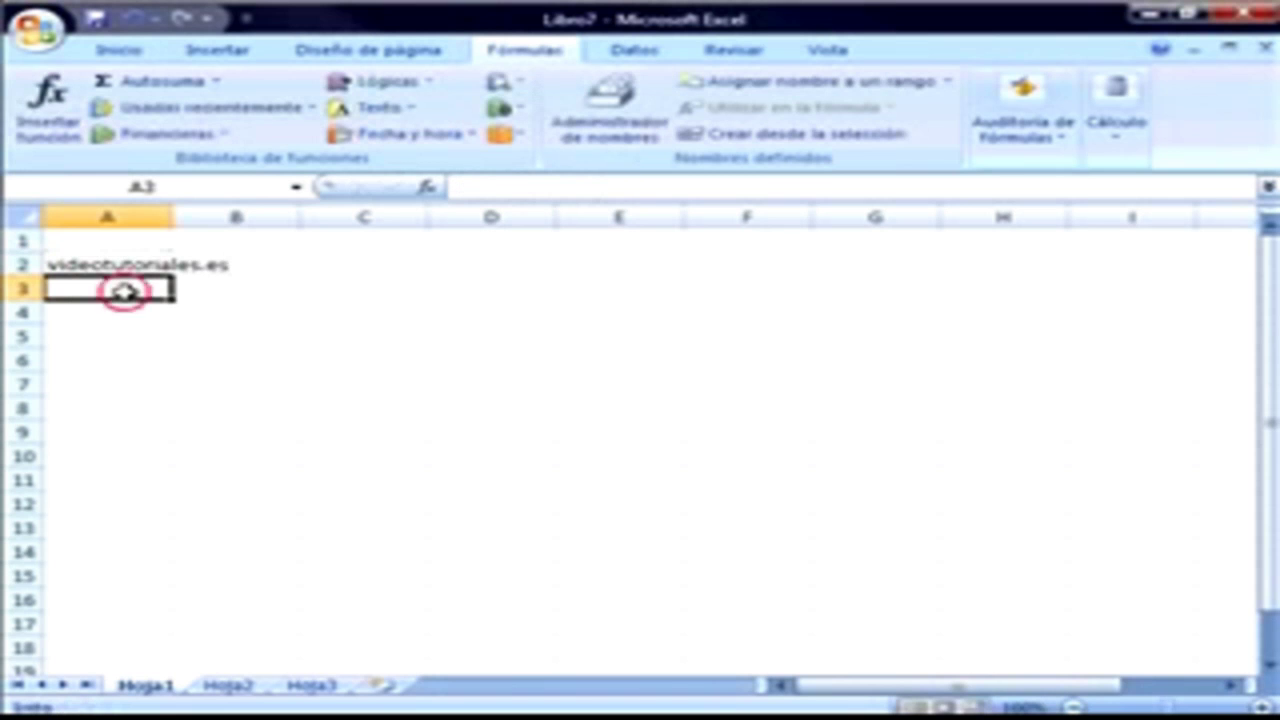
{"action": "type", "text": "c/"}
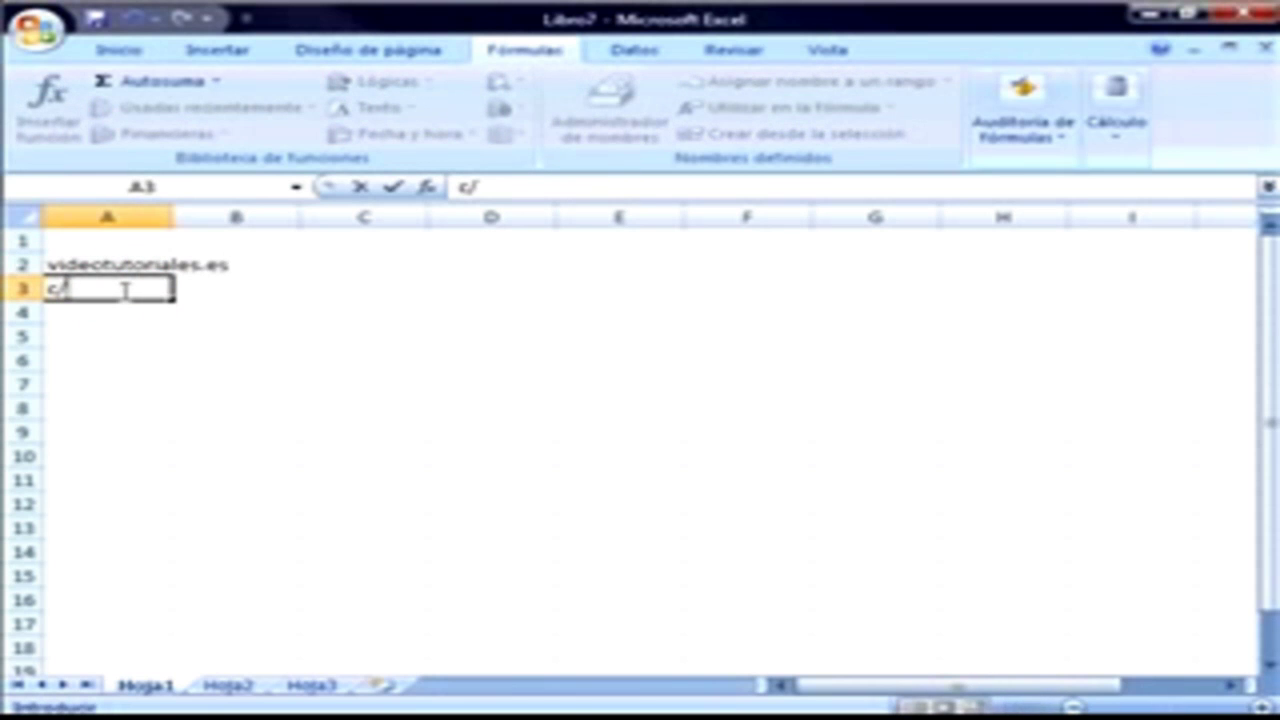
{"action": "type", "text": "balmes"}
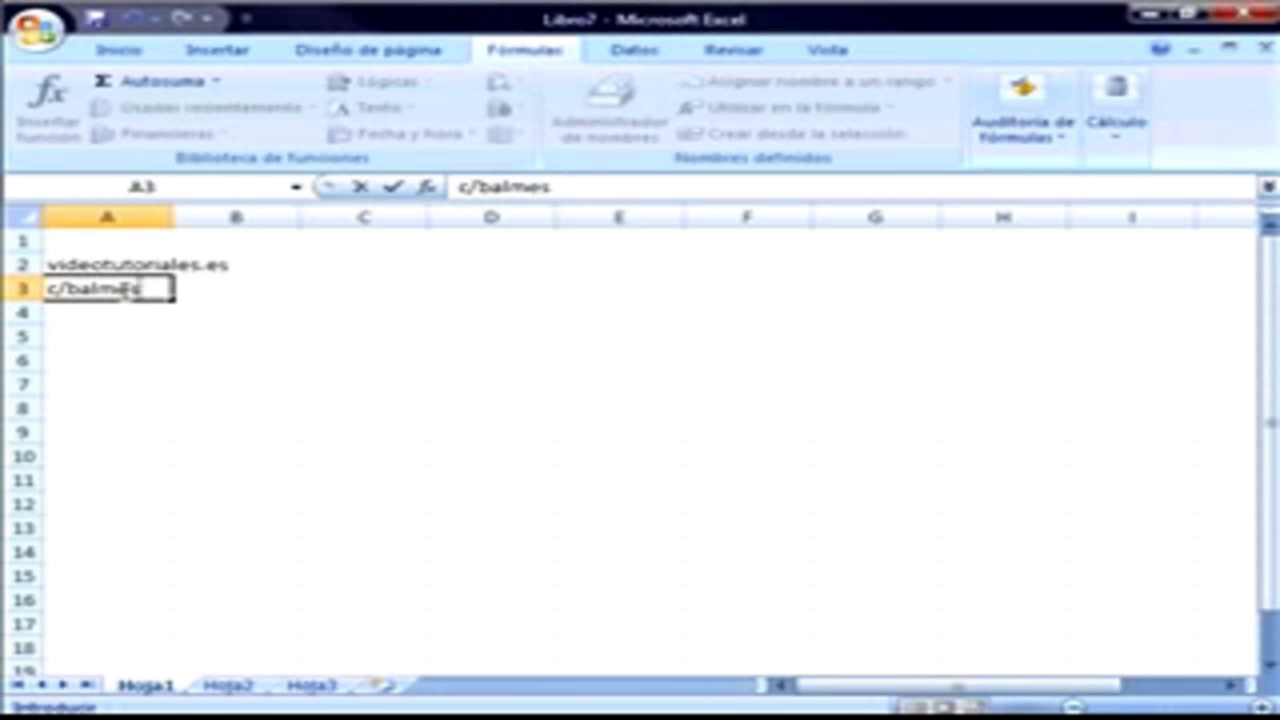
{"action": "key", "text": "Return"}
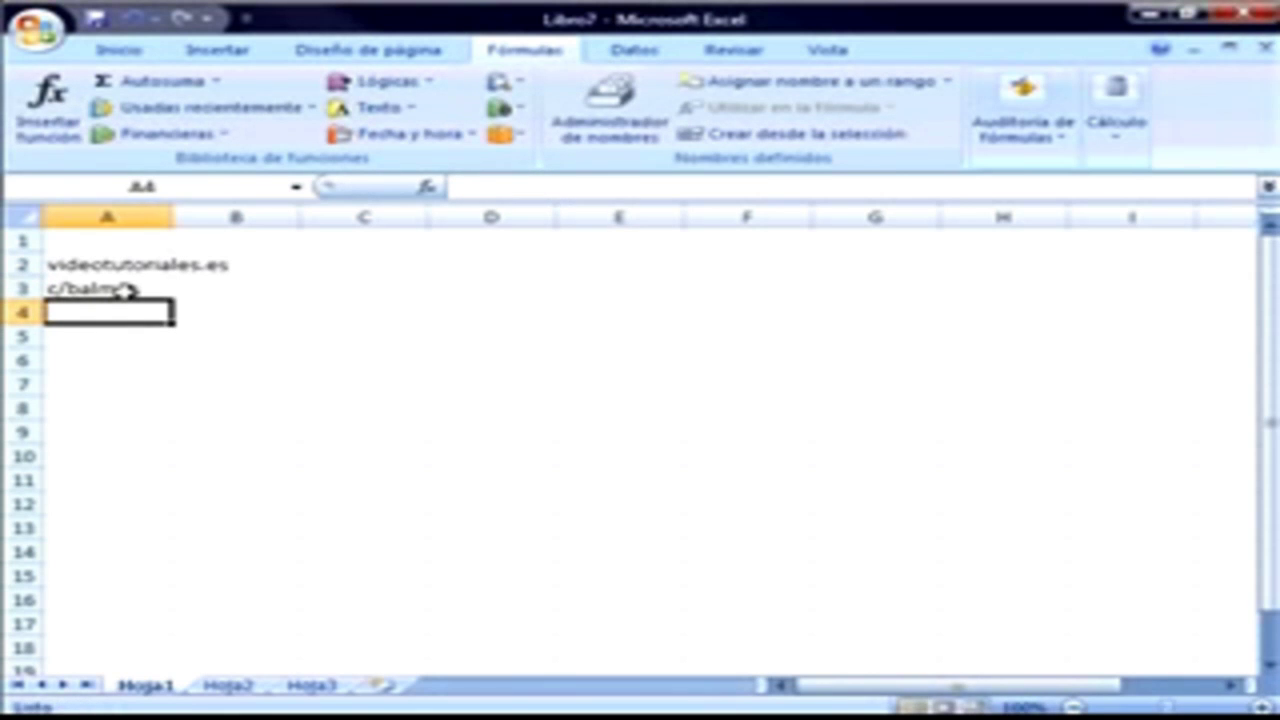
{"action": "type", "text": "barcelona"}
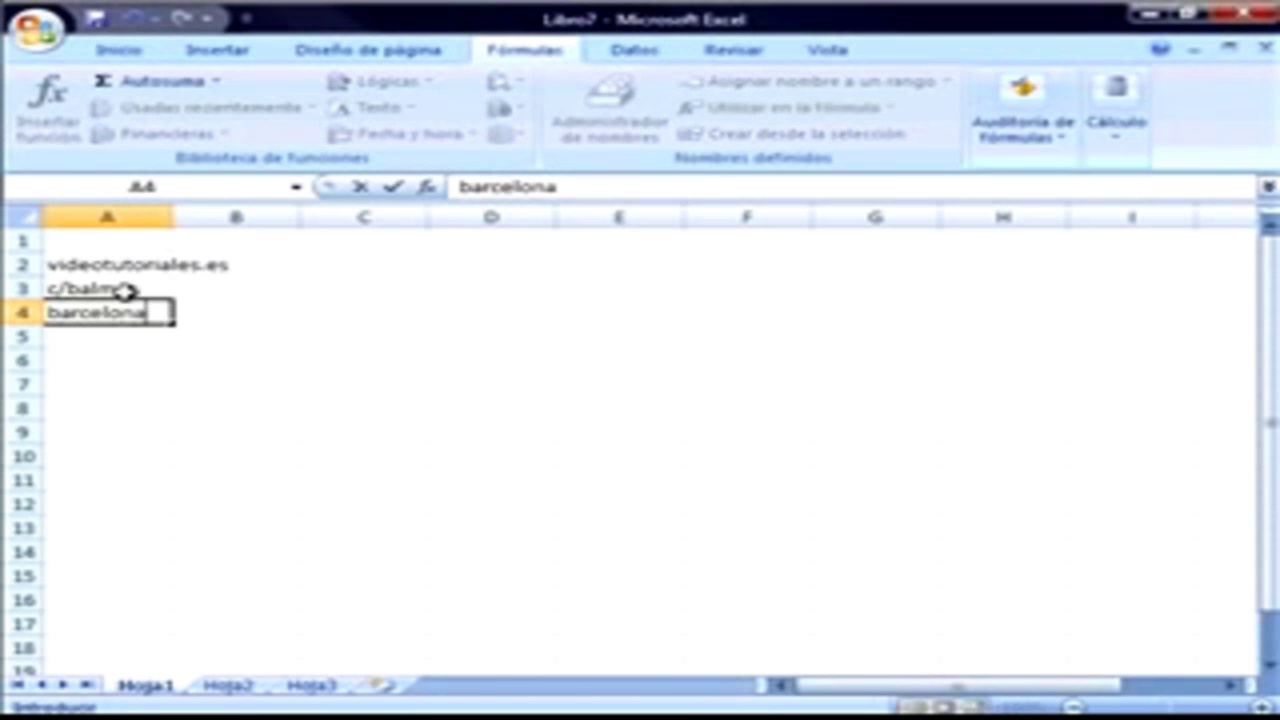
{"action": "key", "text": "Return"}
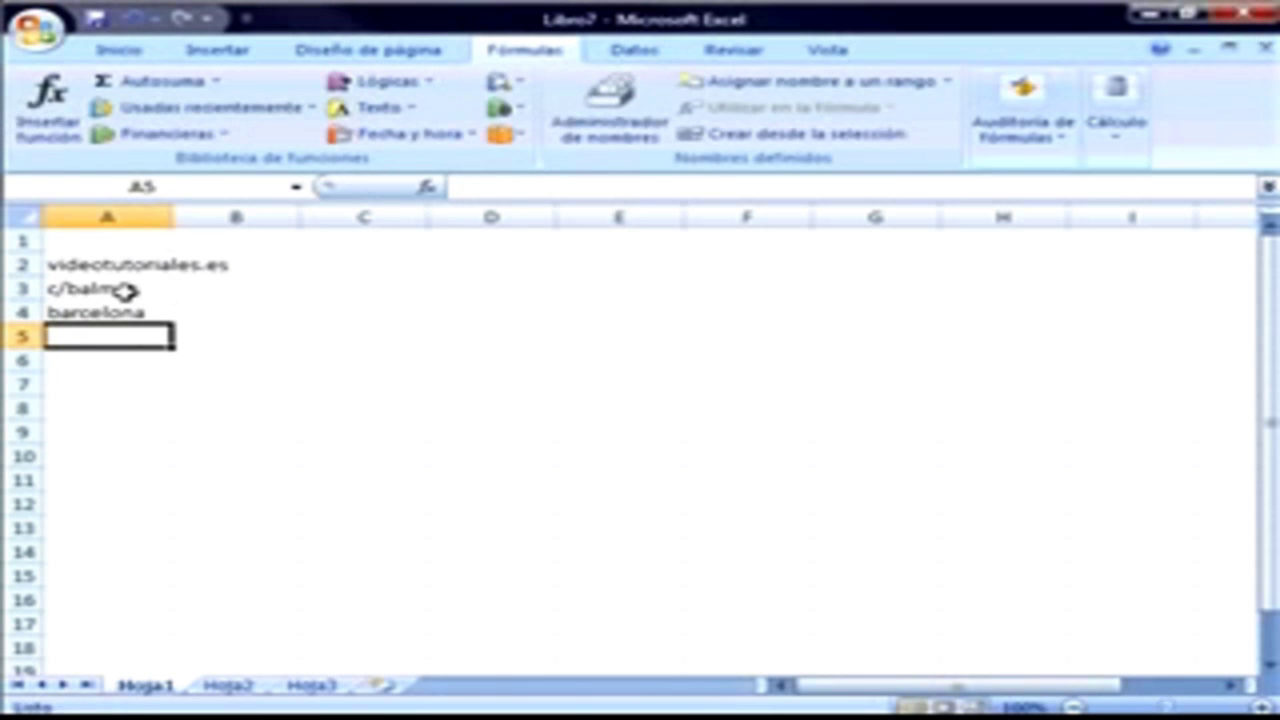
{"action": "type", "text": "123456"}
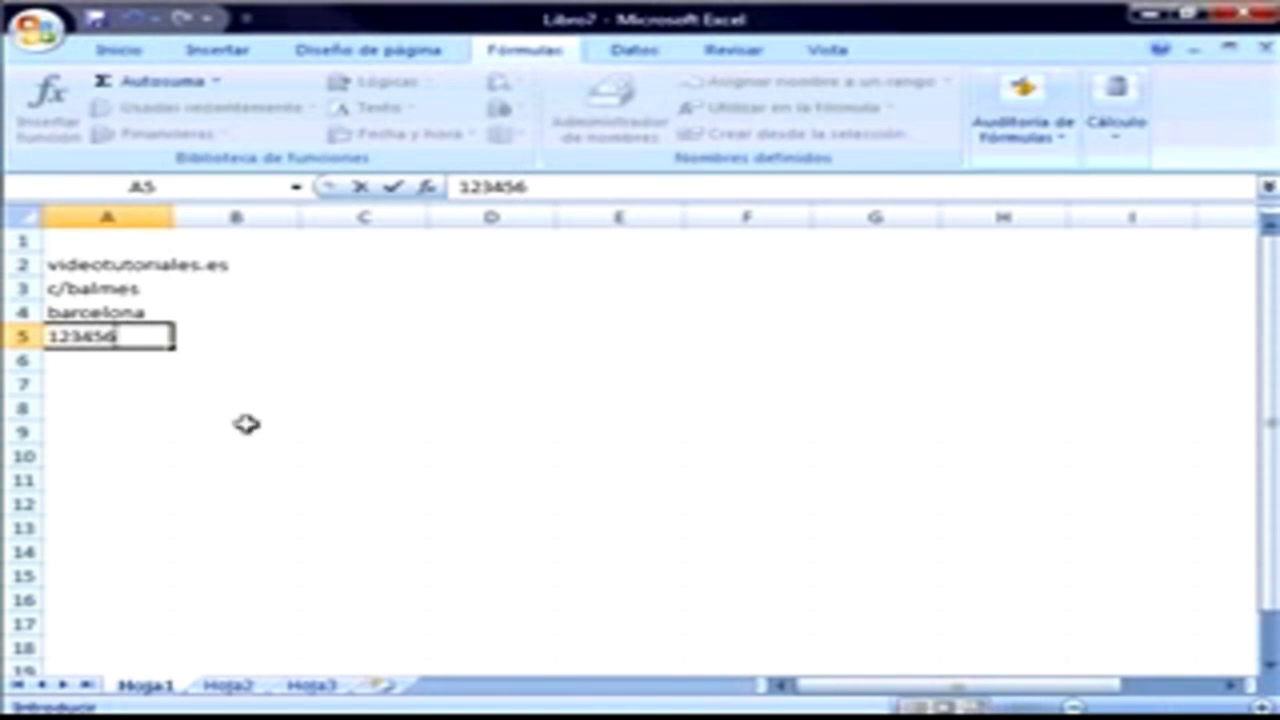
Enter the client section heading "Datos cliente" in cell A7, leaving row 6 blank below the company details.
{"action": "left_click", "coordinate": [104, 383]}
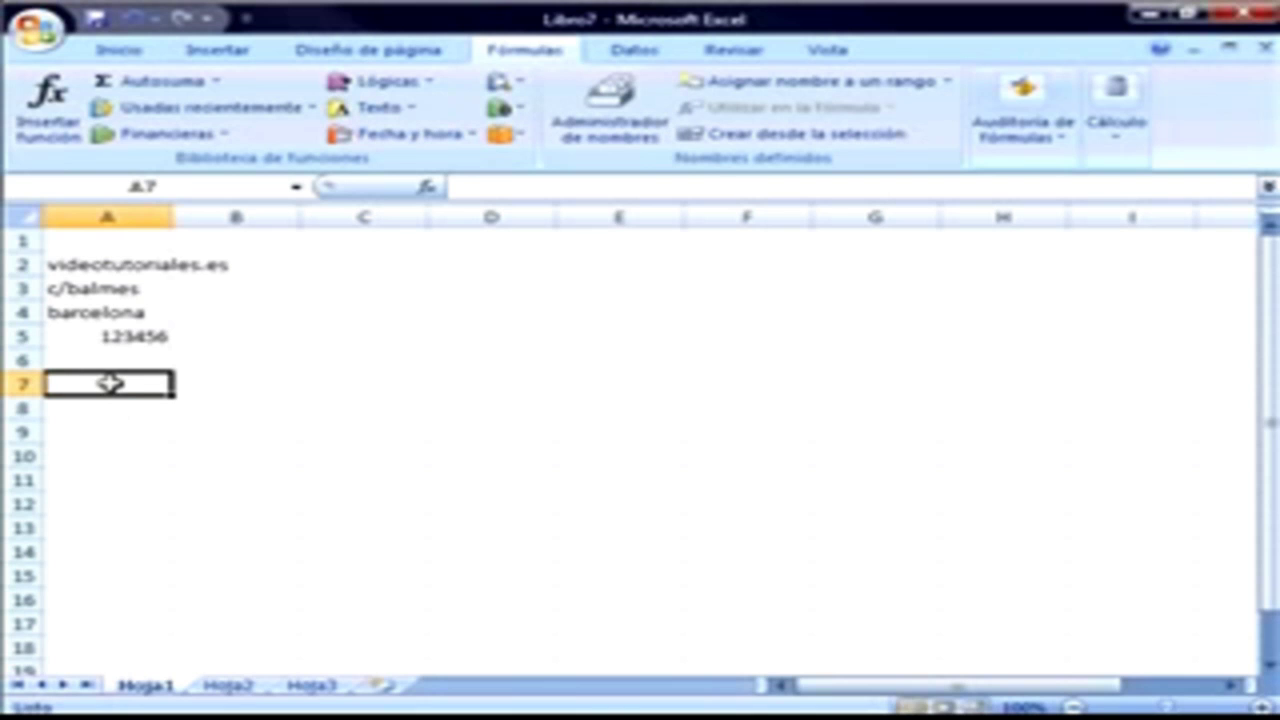
{"action": "type", "text": "Datos"}
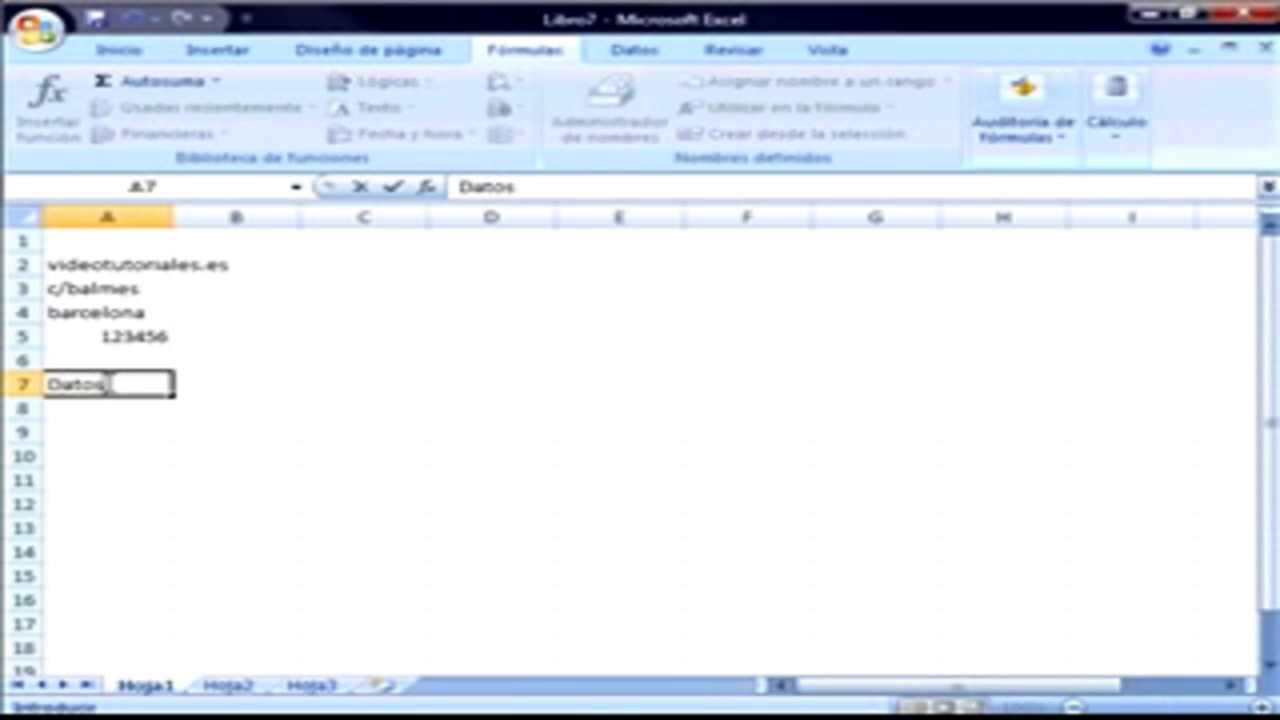
{"action": "type", "text": " cliente"}
{"action": "key", "text": "Return"}
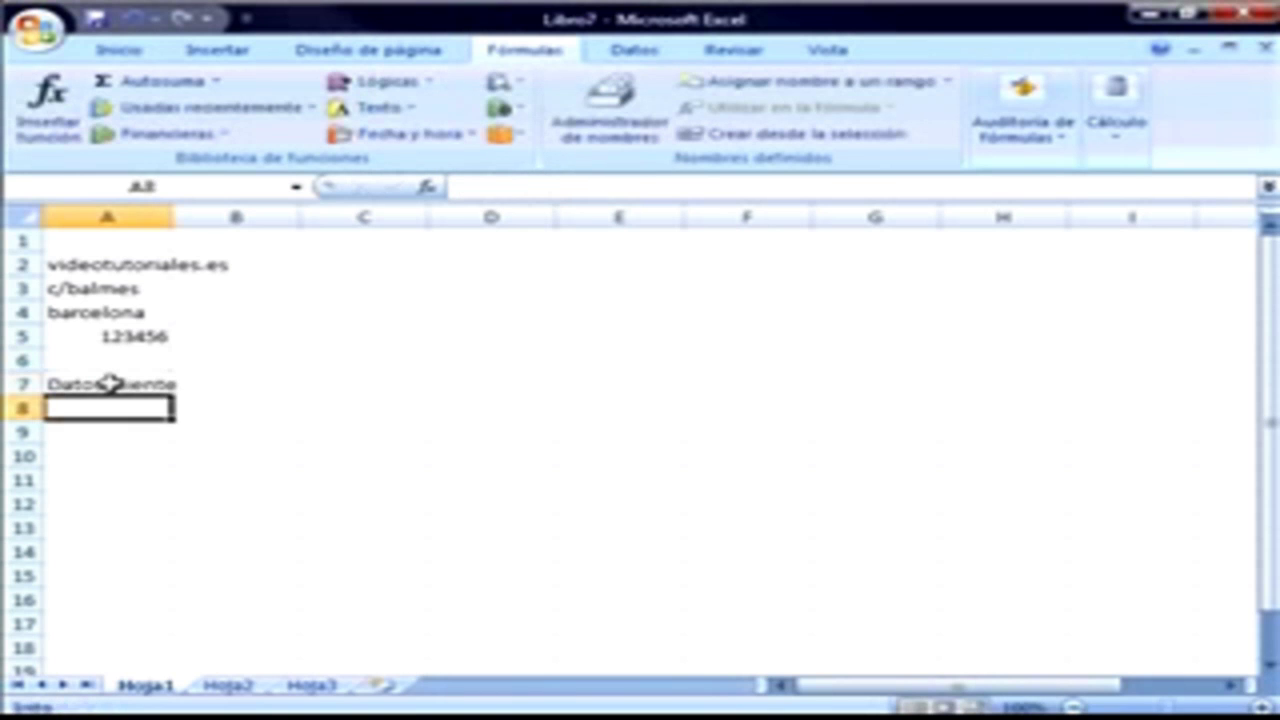
Enter the client field labels "Nombre", "Dirección", "ciudad" and "NIF" in cells A8 to A11.
{"action": "type", "text": "Nombre"}
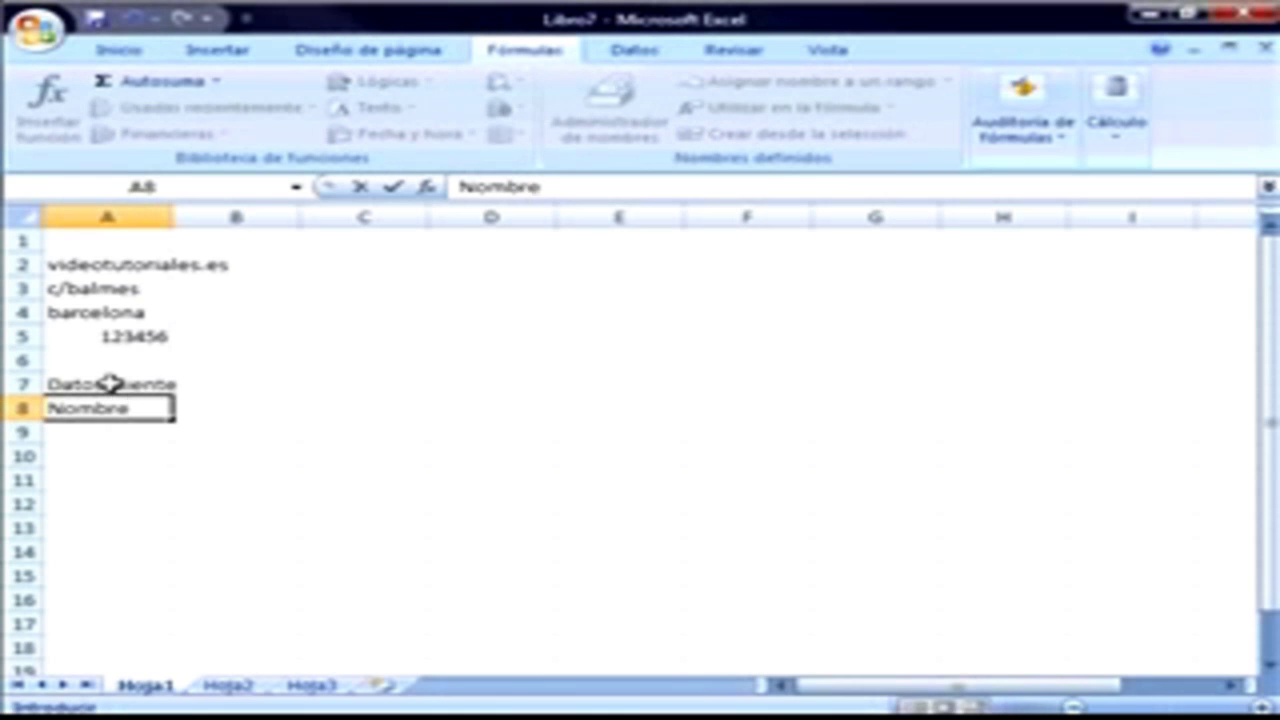
{"action": "key", "text": "Return"}
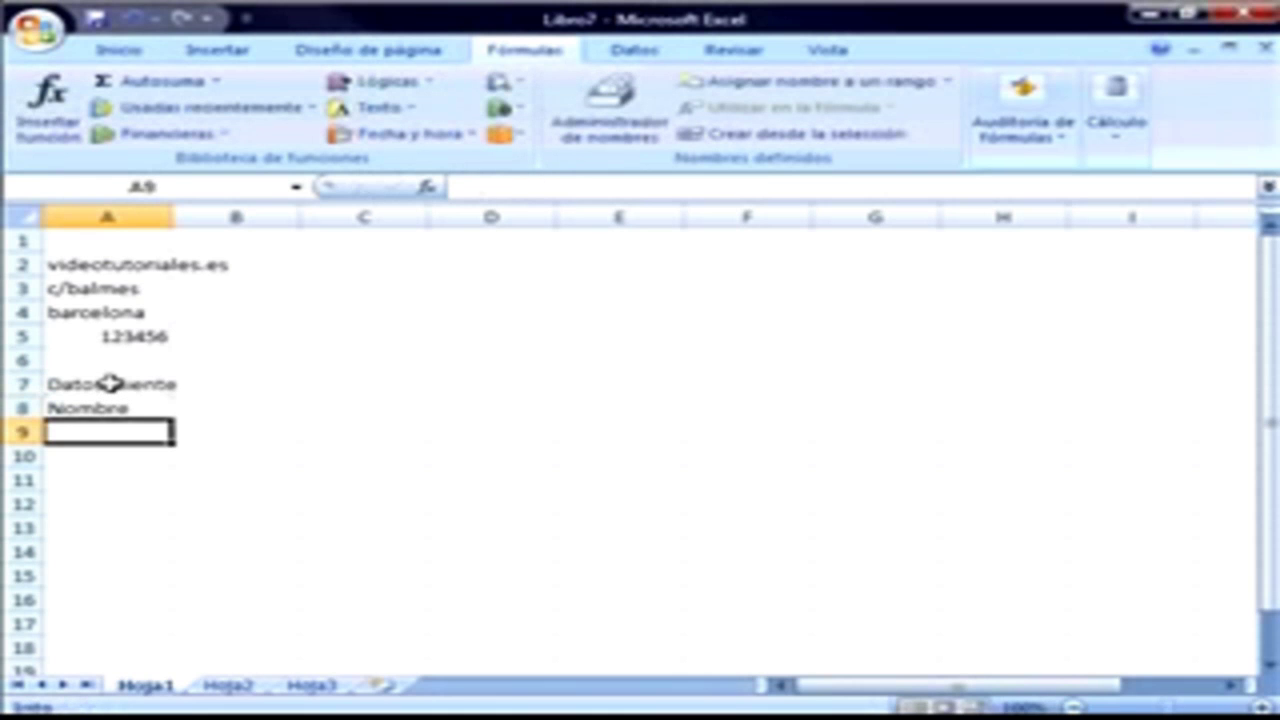
{"action": "type", "text": "Dir"}
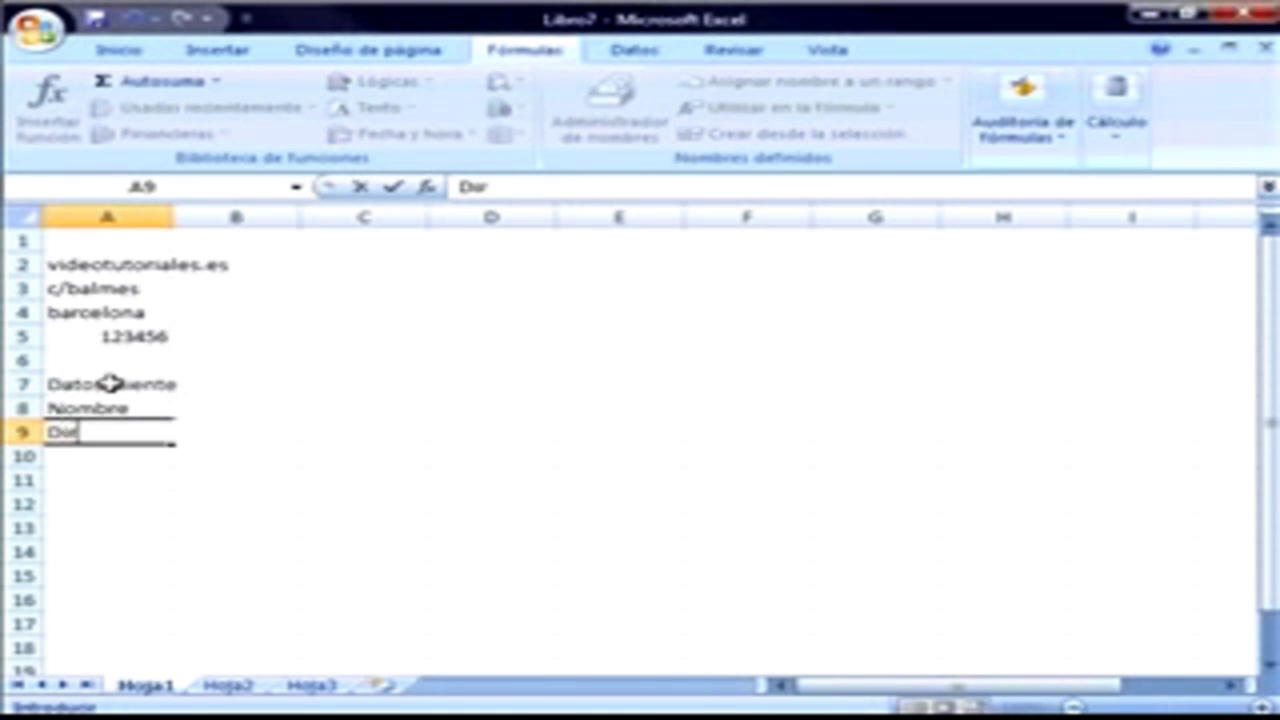
{"action": "type", "text": "ección"}
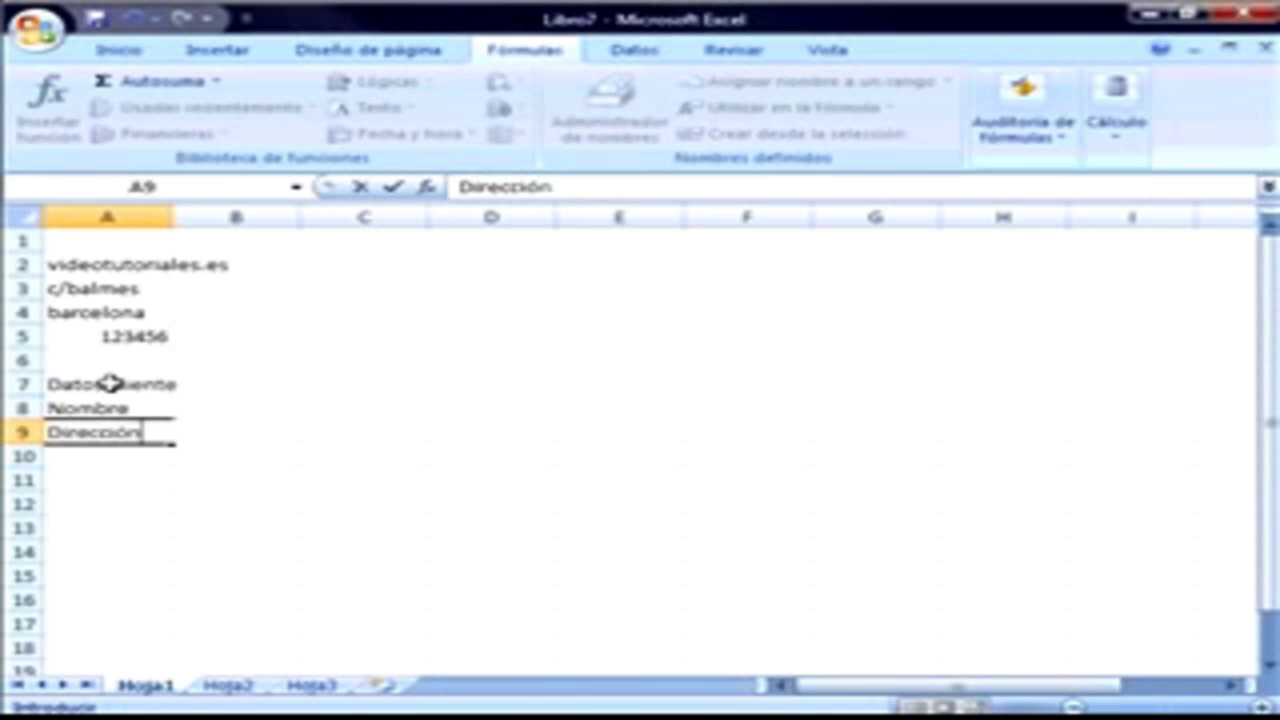
{"action": "key", "text": "Return"}
{"action": "type", "text": "ciudad"}
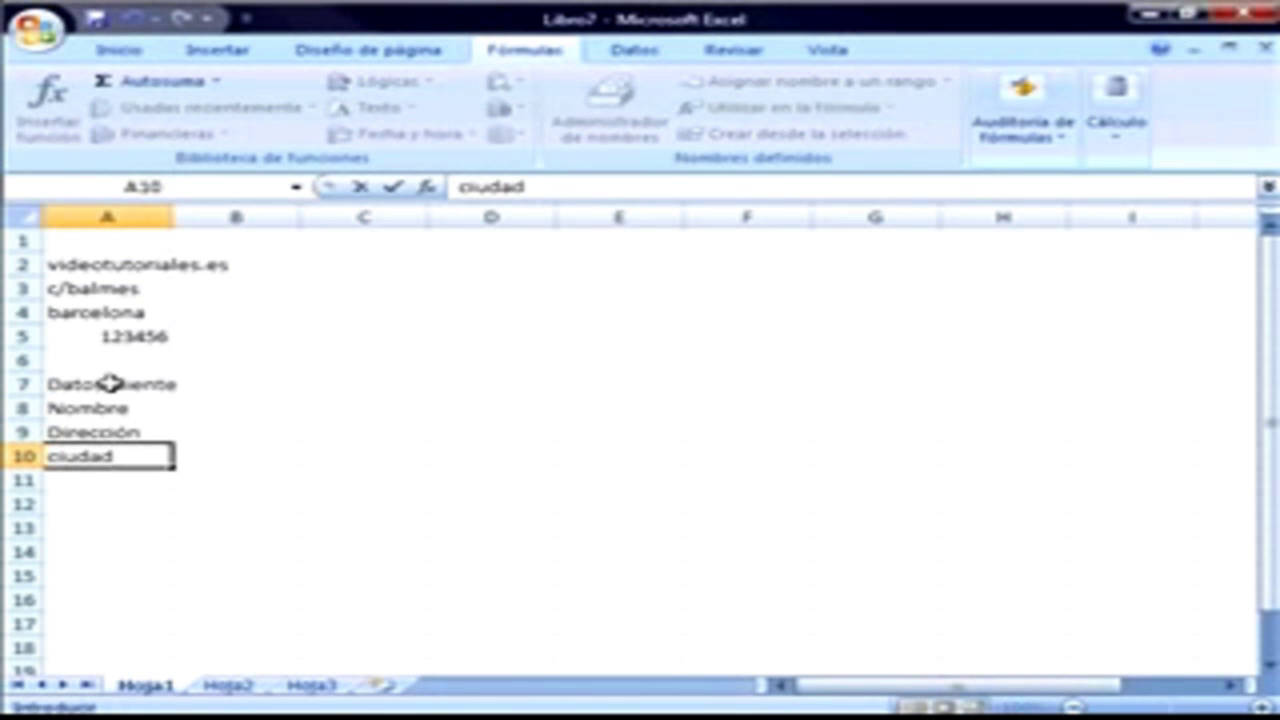
{"action": "key", "text": "Return"}
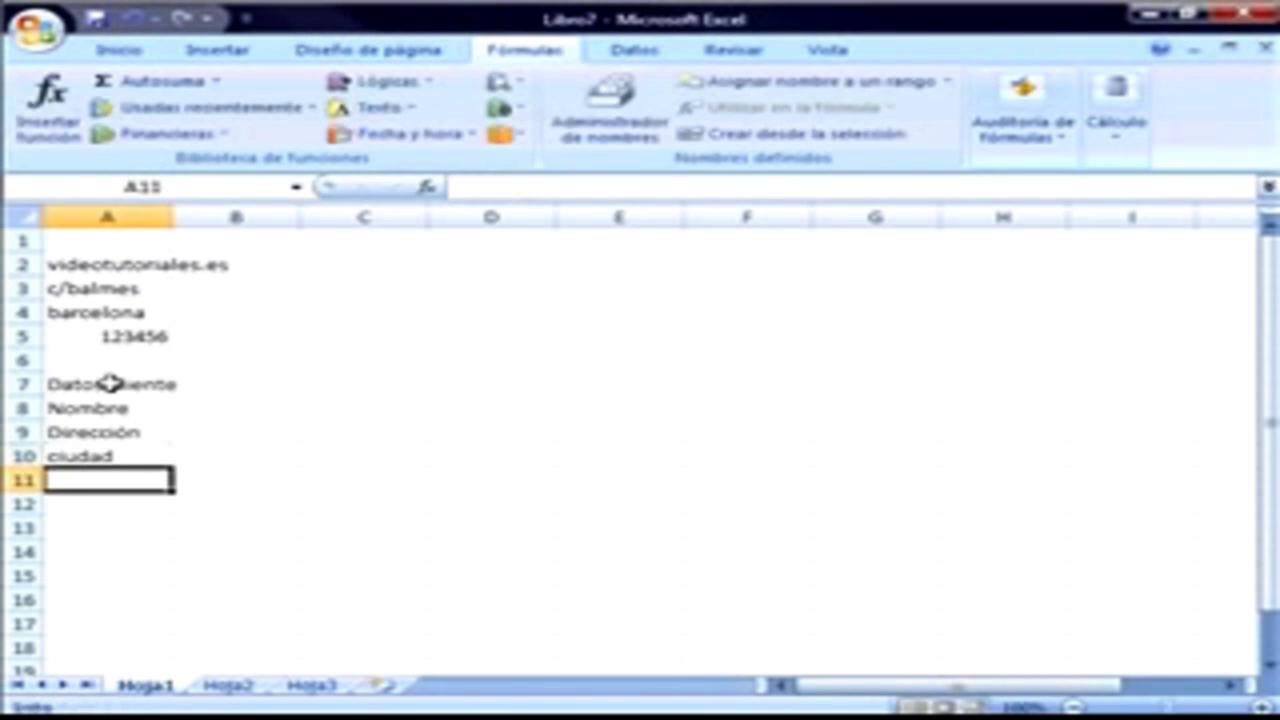
{"action": "type", "text": "NIF"}
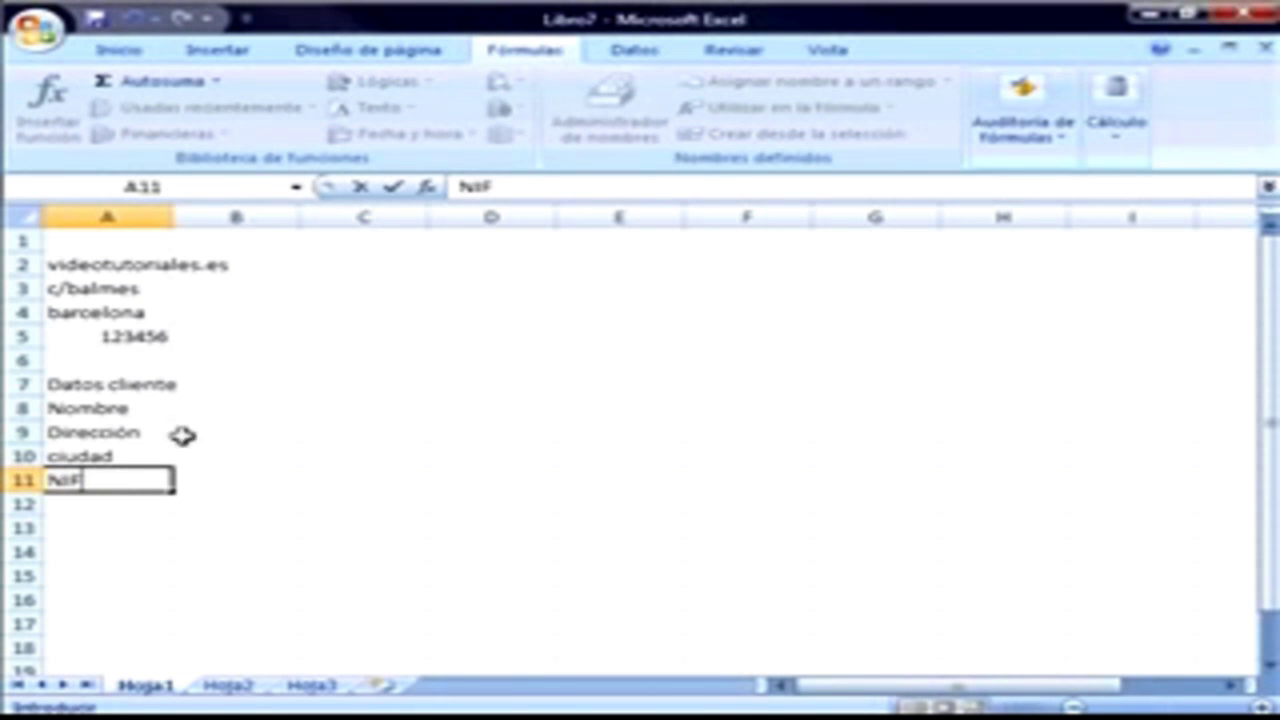
{"action": "left_click", "coordinate": [123, 263]}
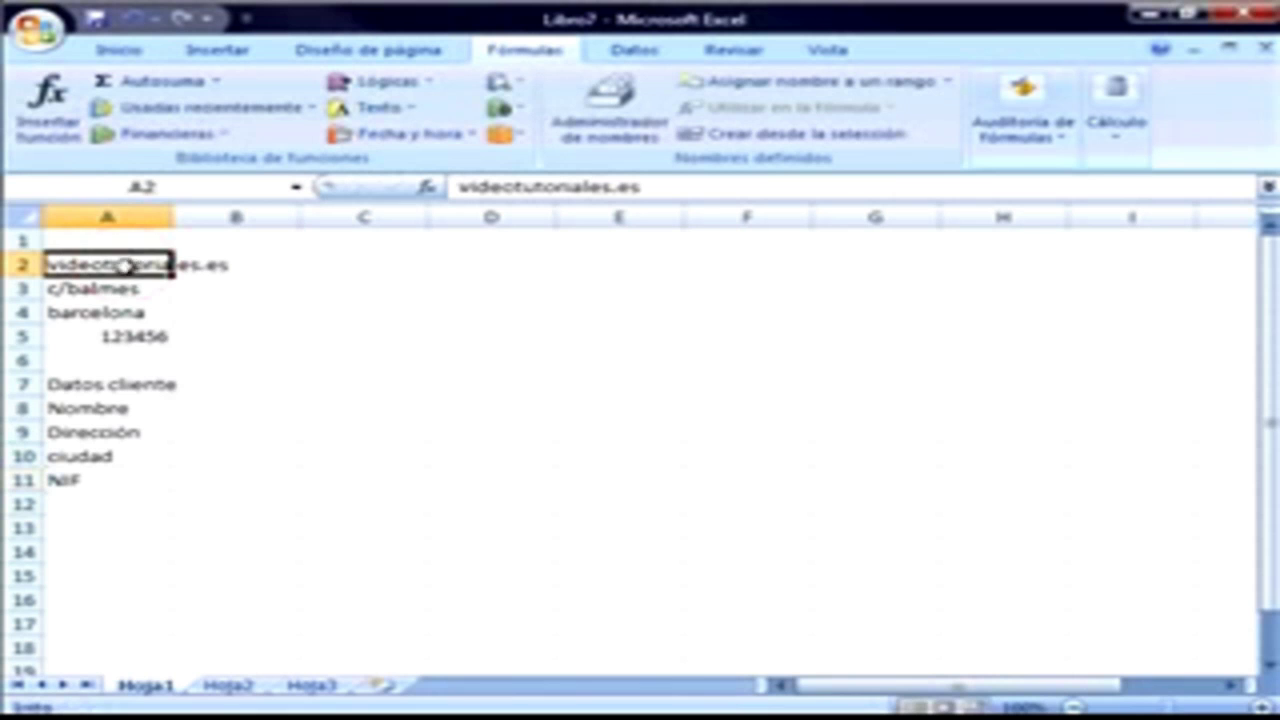
{"action": "left_click", "coordinate": [94, 382]}
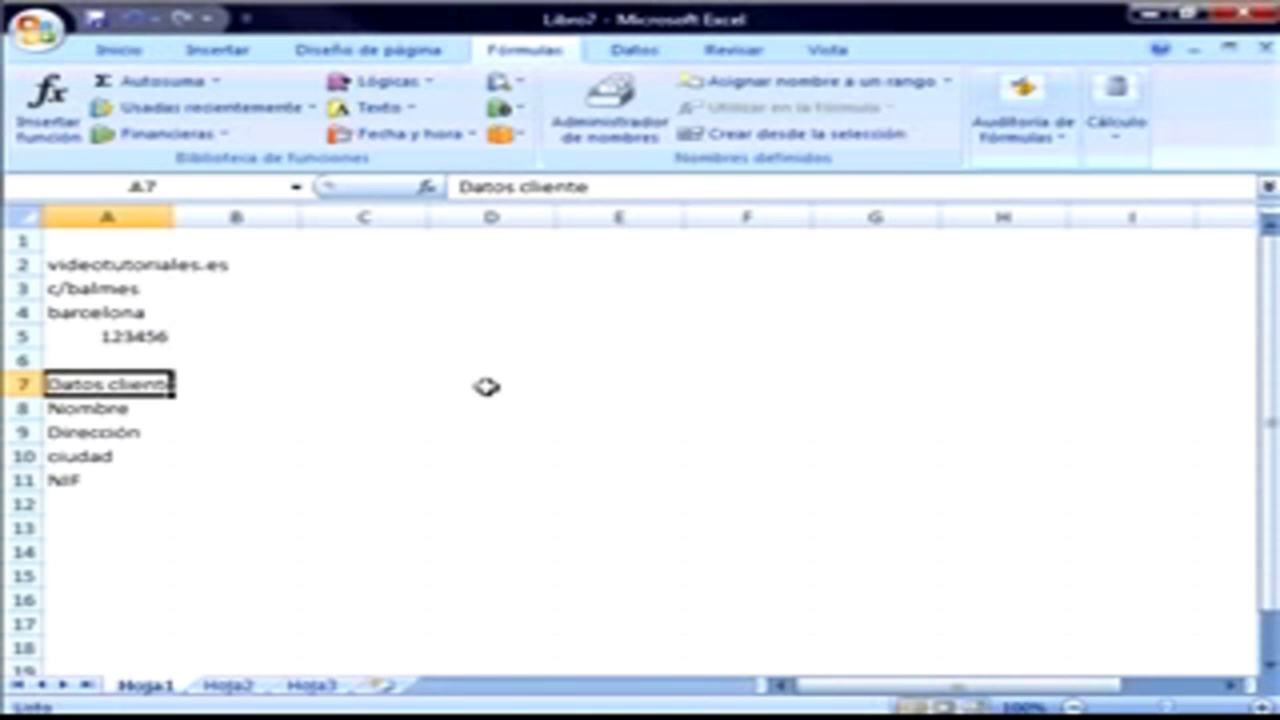
Enter the heading "Datos de factura" in cell D7 and widen column D to fit it.
{"action": "left_click", "coordinate": [487, 387]}
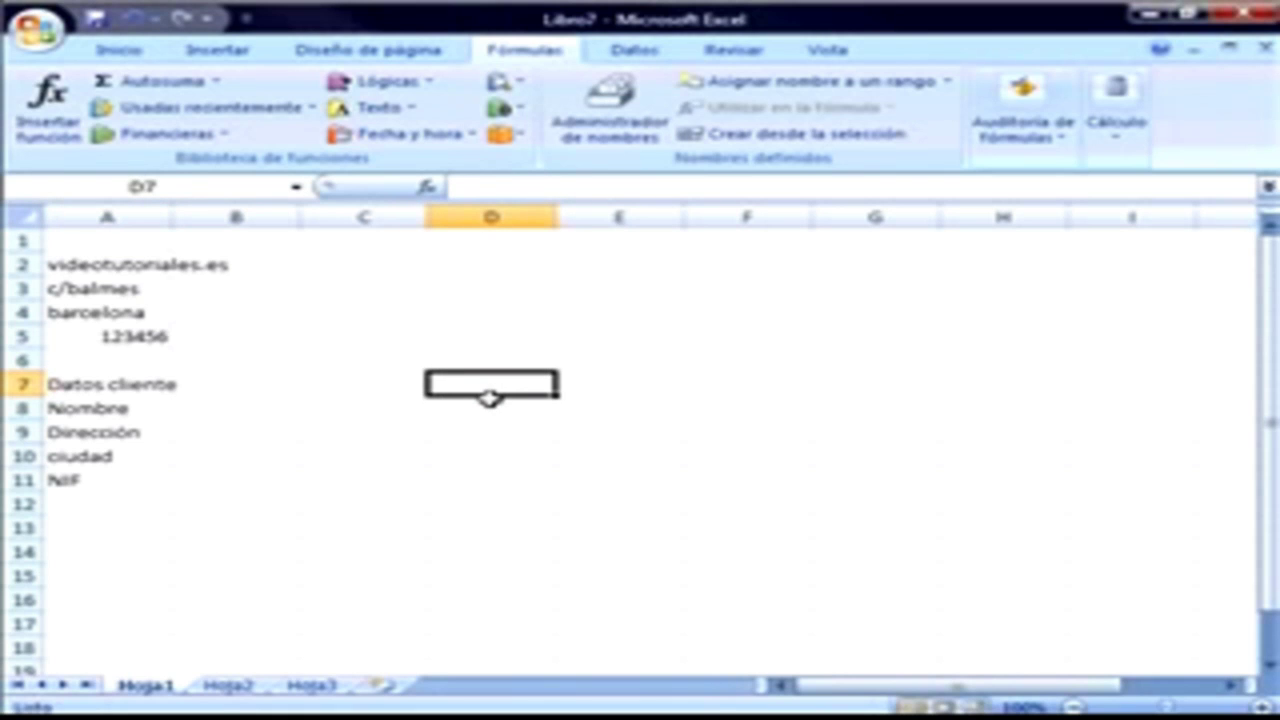
{"action": "type", "text": "Datos de facu"}
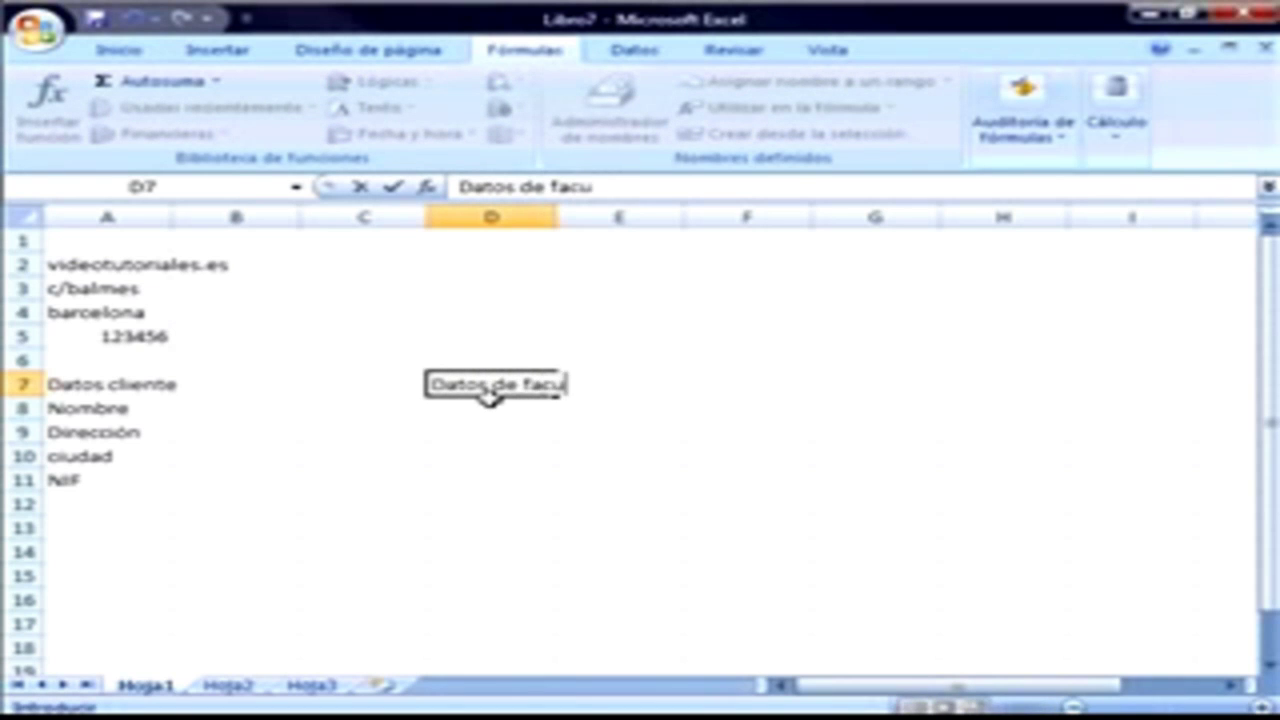
{"action": "key", "text": "BackSpace"}
{"action": "type", "text": "tura"}
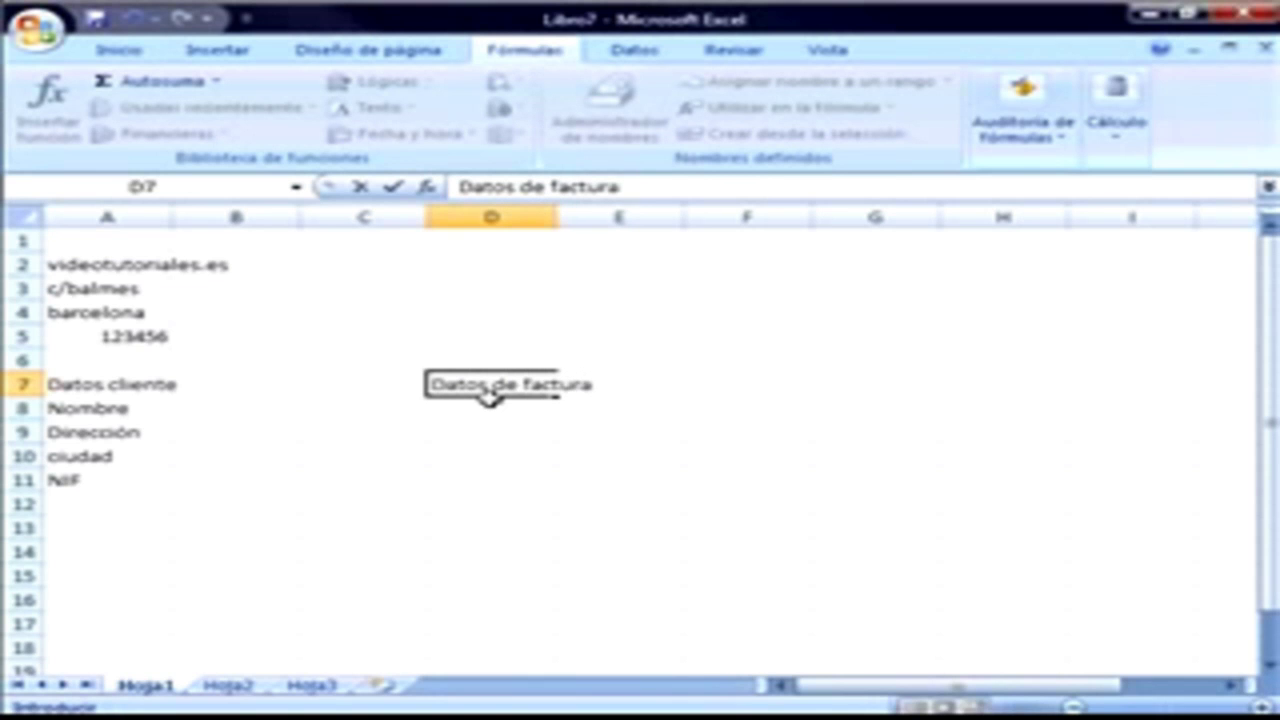
{"action": "left_click", "coordinate": [548, 212]}
{"action": "left_click_drag", "start_coordinate": [551, 217], "coordinate": [609, 249]}
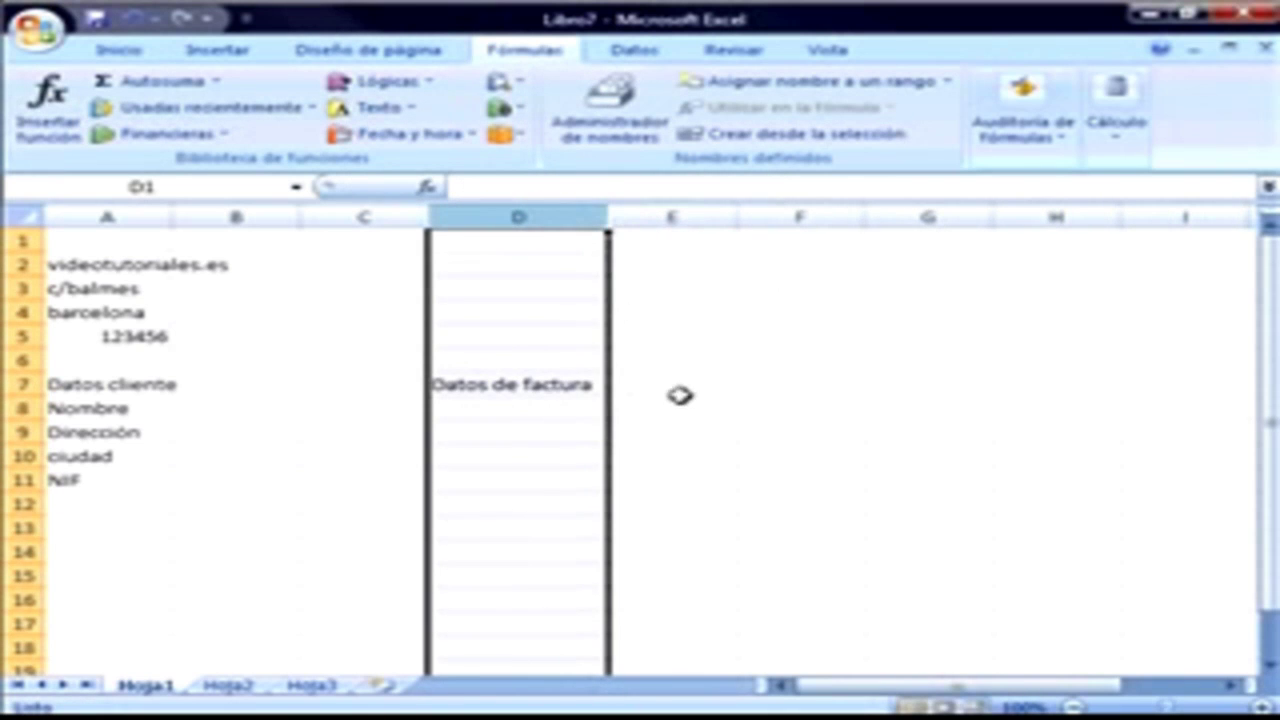
Enter the label "Fecha Factura" in cell D8, under the "Datos de factura" heading.
{"action": "left_click", "coordinate": [517, 408]}
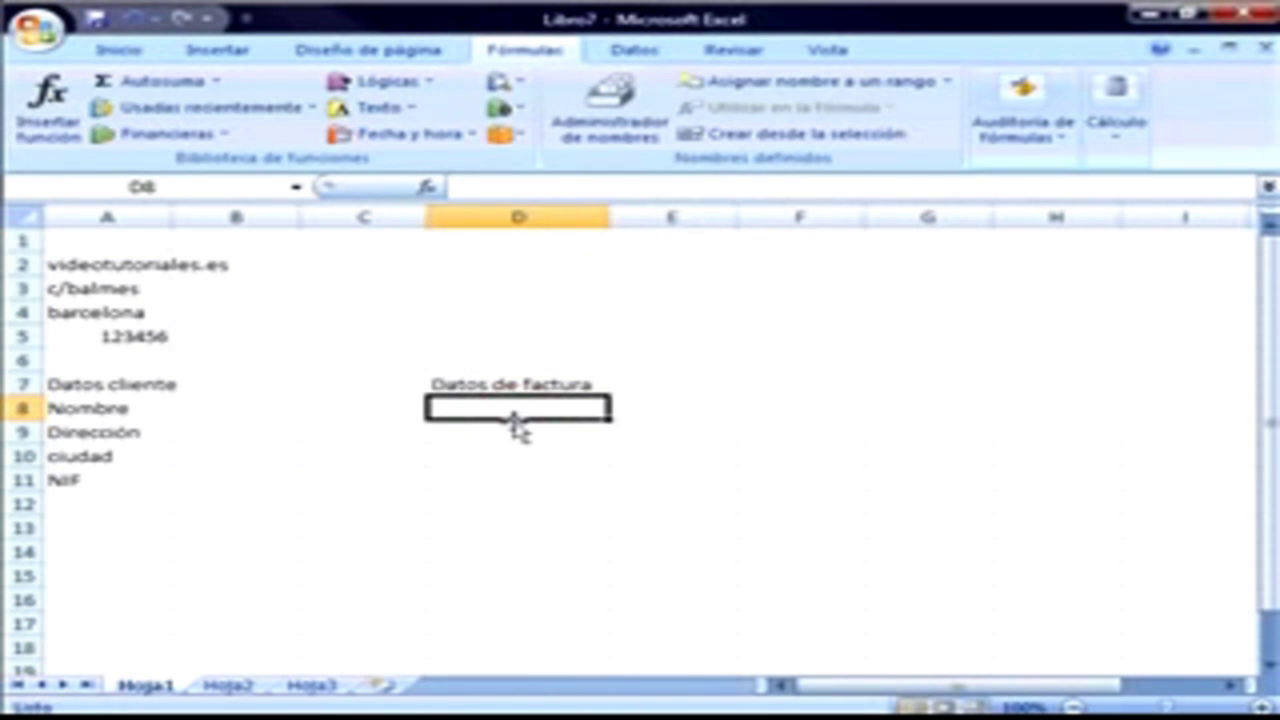
{"action": "type", "text": "Fecha"}
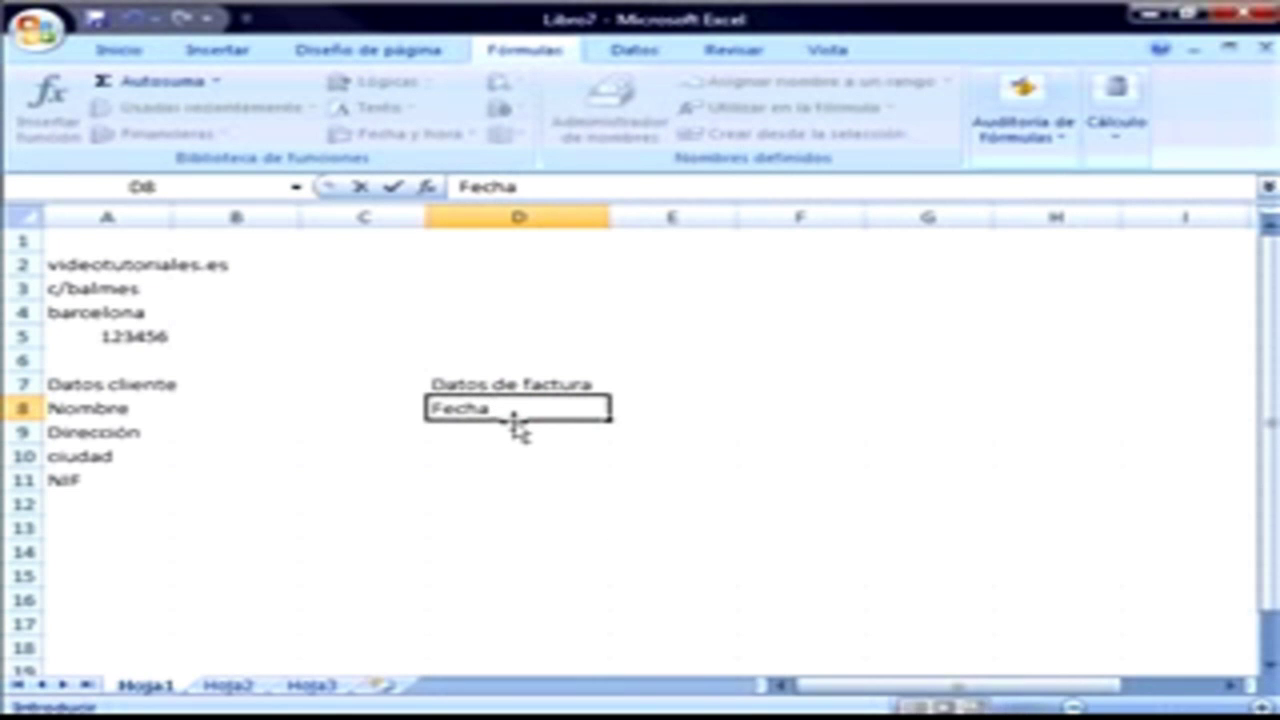
{"action": "type", "text": " Factura"}
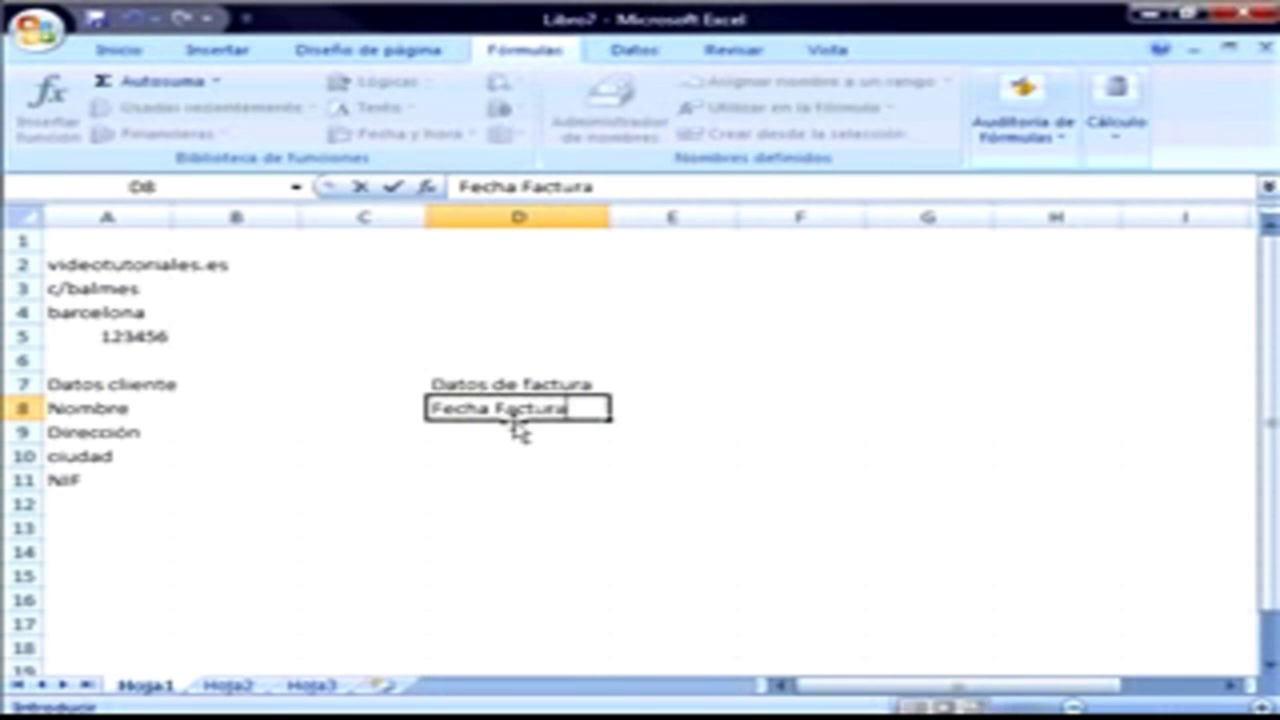
Insert the date function HOY in cell E8 to fill in the invoice date.
{"action": "left_click", "coordinate": [644, 406]}
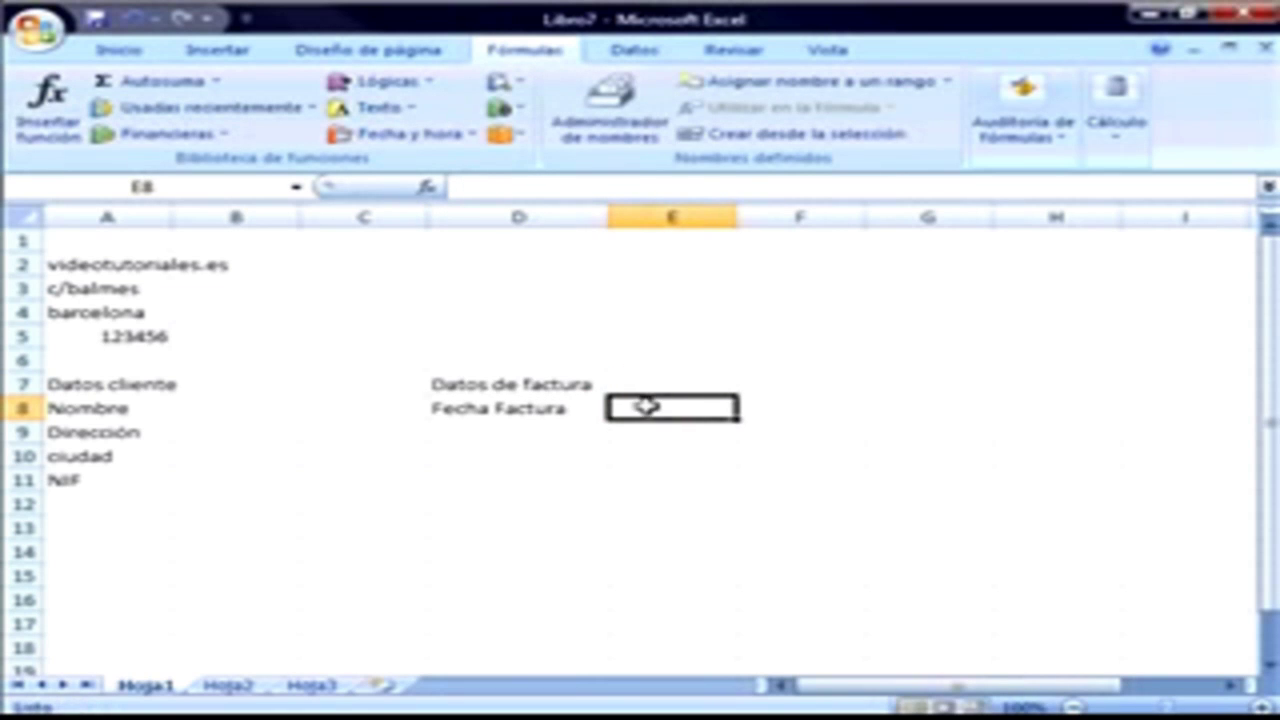
{"action": "left_click", "coordinate": [520, 48]}
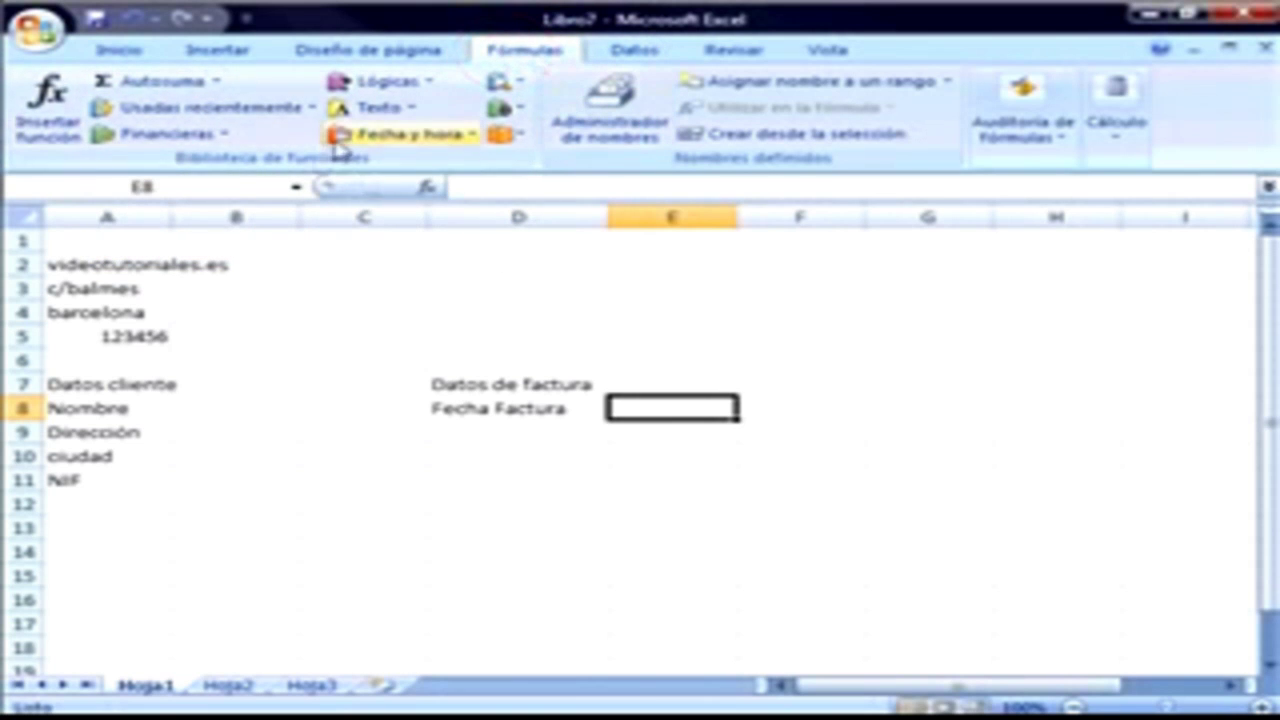
{"action": "left_click", "coordinate": [477, 135]}
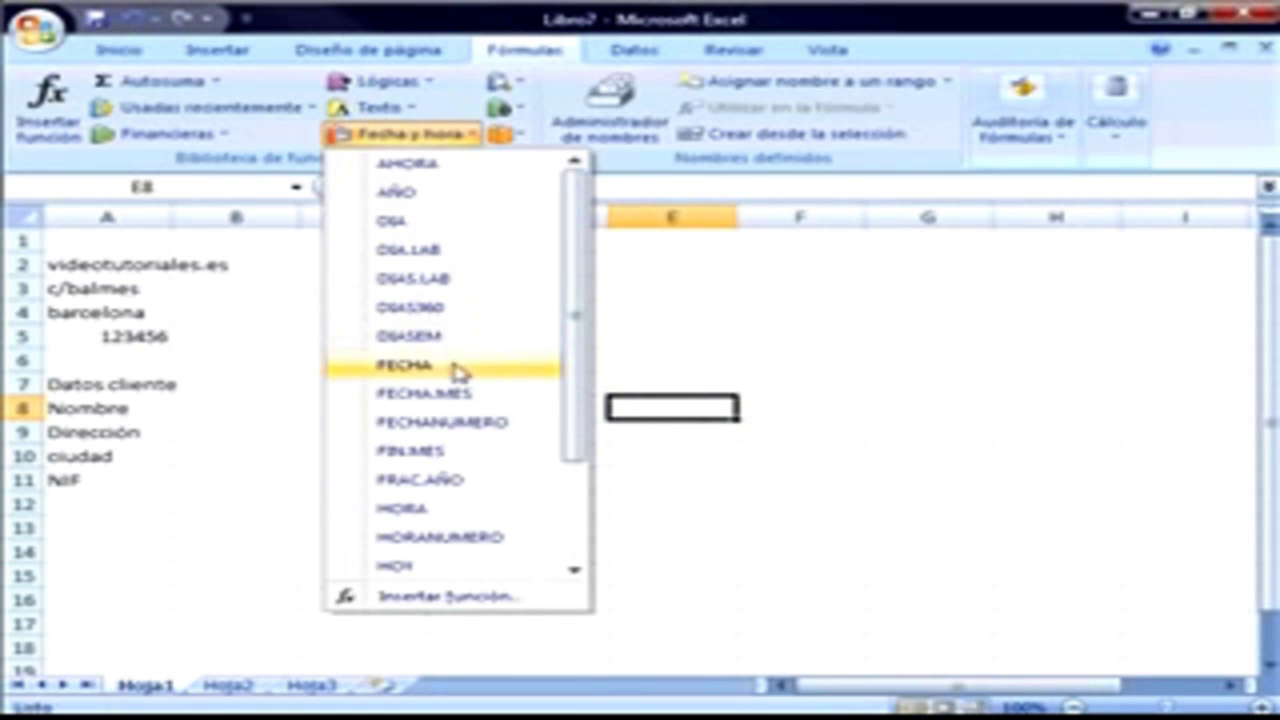
{"action": "left_click", "coordinate": [400, 568]}
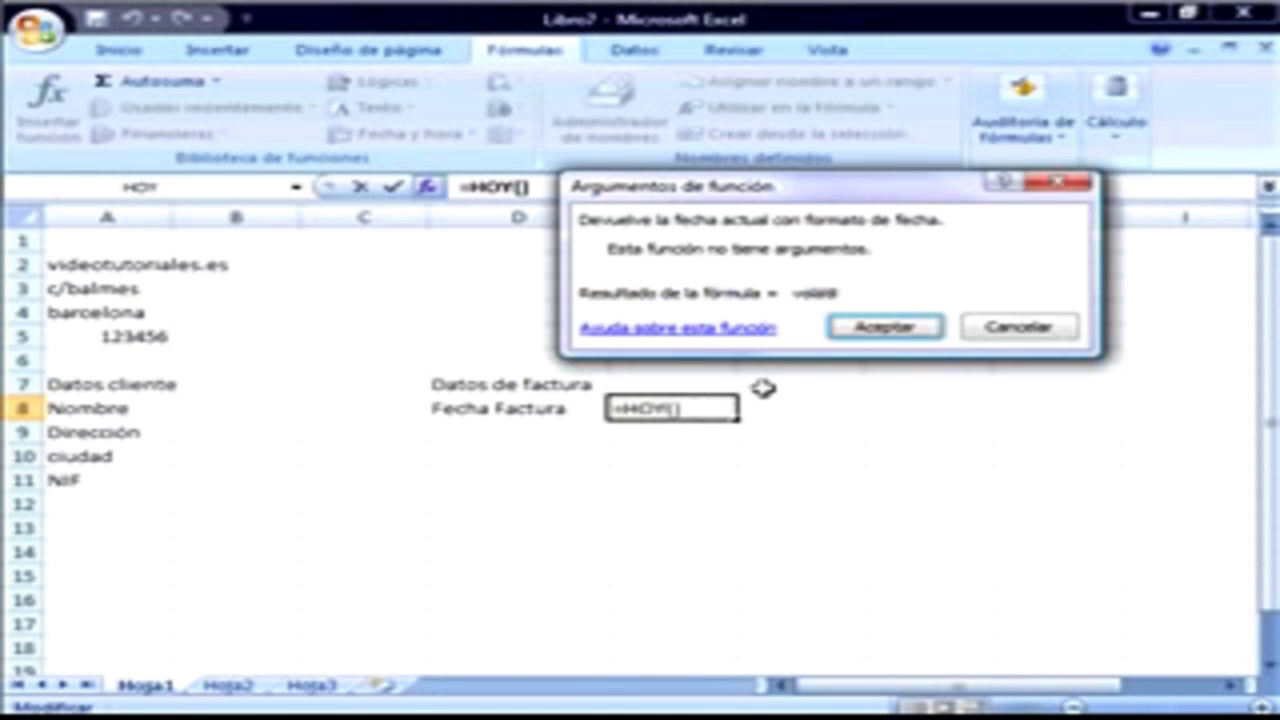
{"action": "left_click", "coordinate": [869, 333]}
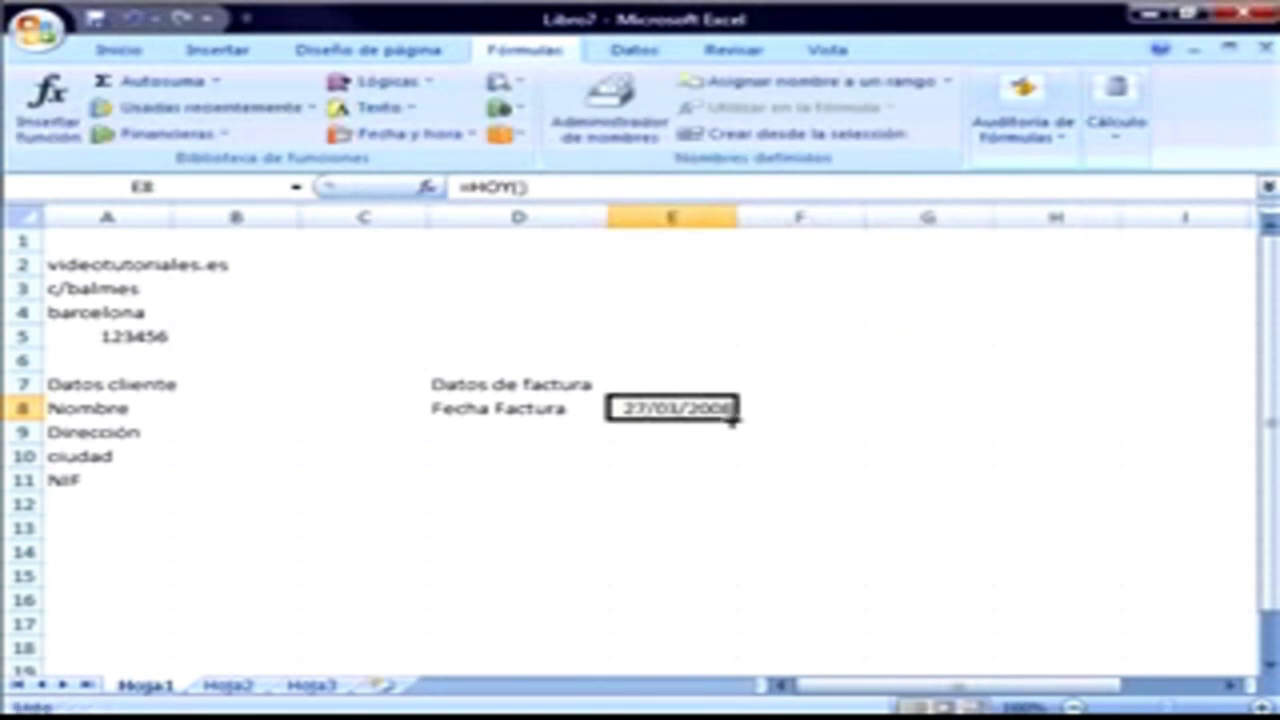
Enter the label "Vencimiento" in cell D9, below the invoice date label.
{"action": "left_click", "coordinate": [461, 438]}
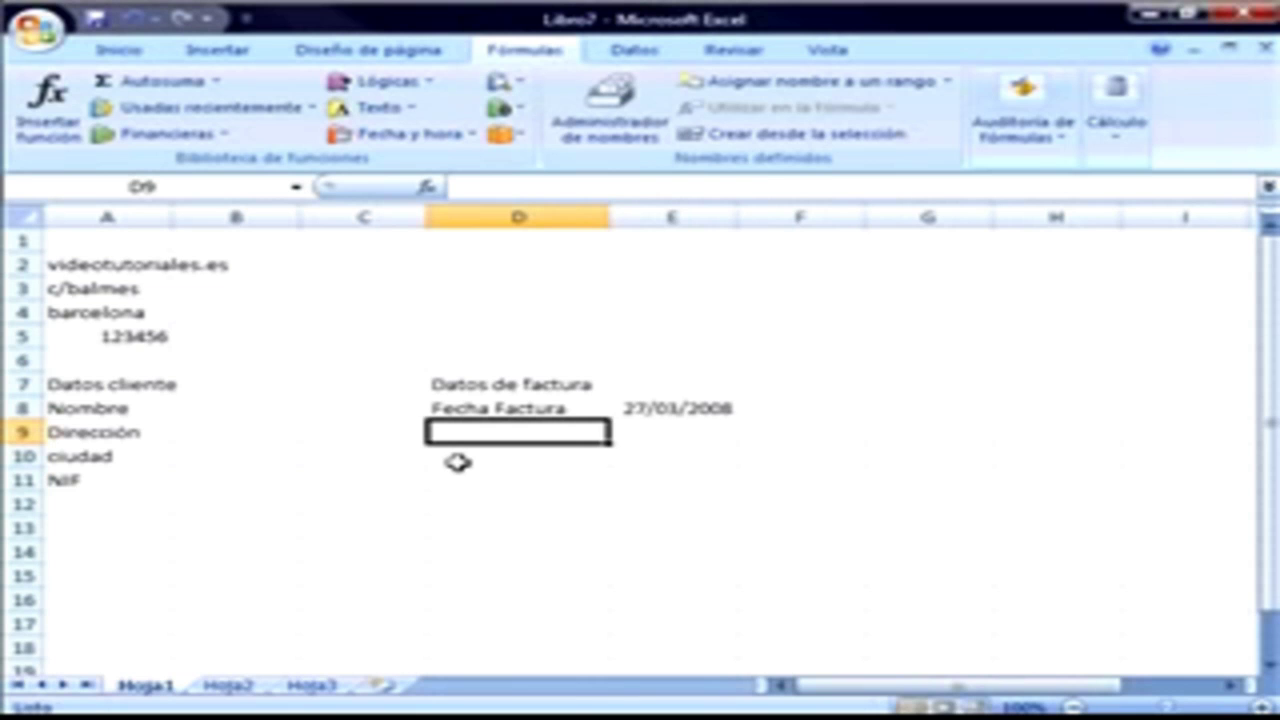
{"action": "type", "text": "Venc"}
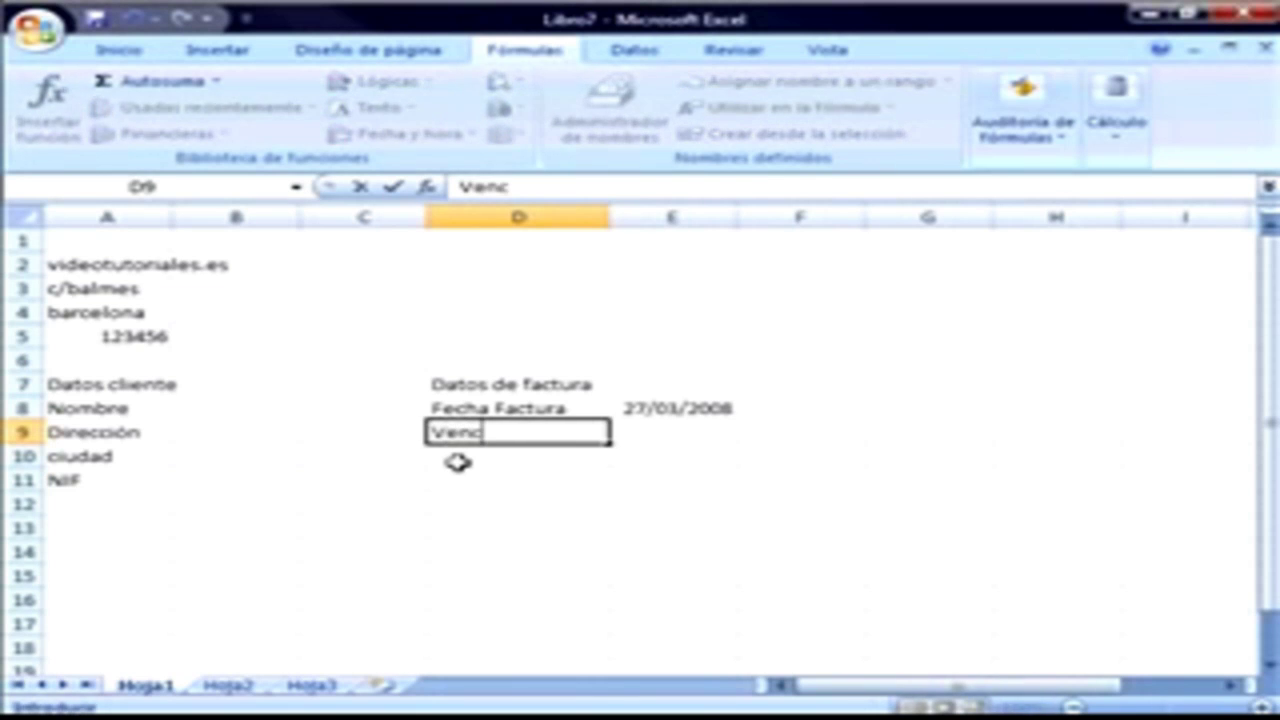
{"action": "type", "text": "imiento"}
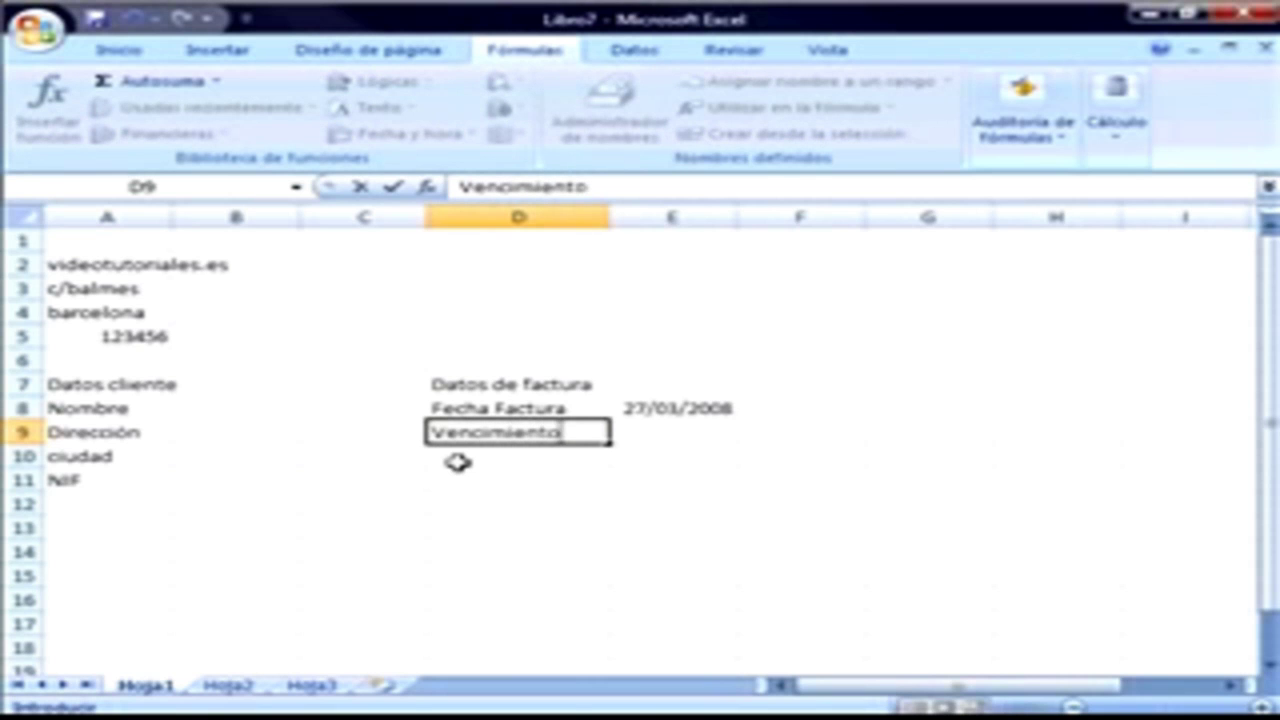
Calculate the due date in cell E9 with the formula =E8+30.
{"action": "left_click", "coordinate": [654, 432]}
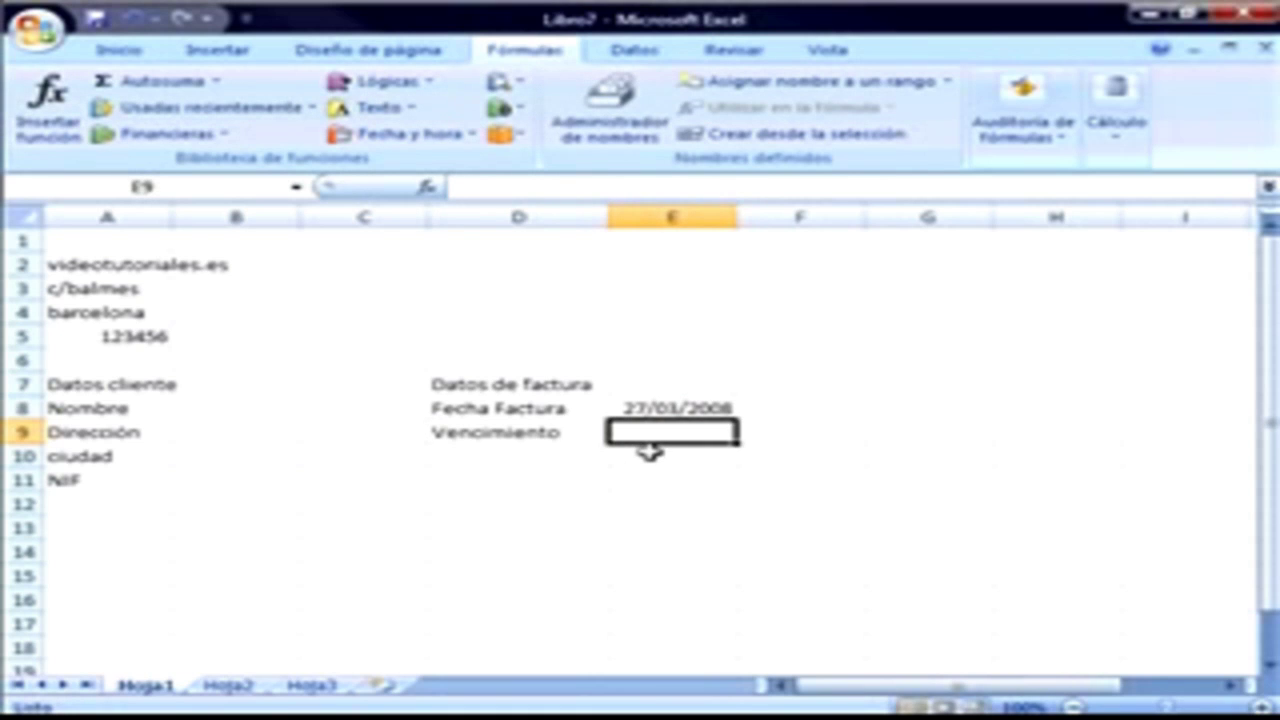
{"action": "left_click", "coordinate": [658, 436]}
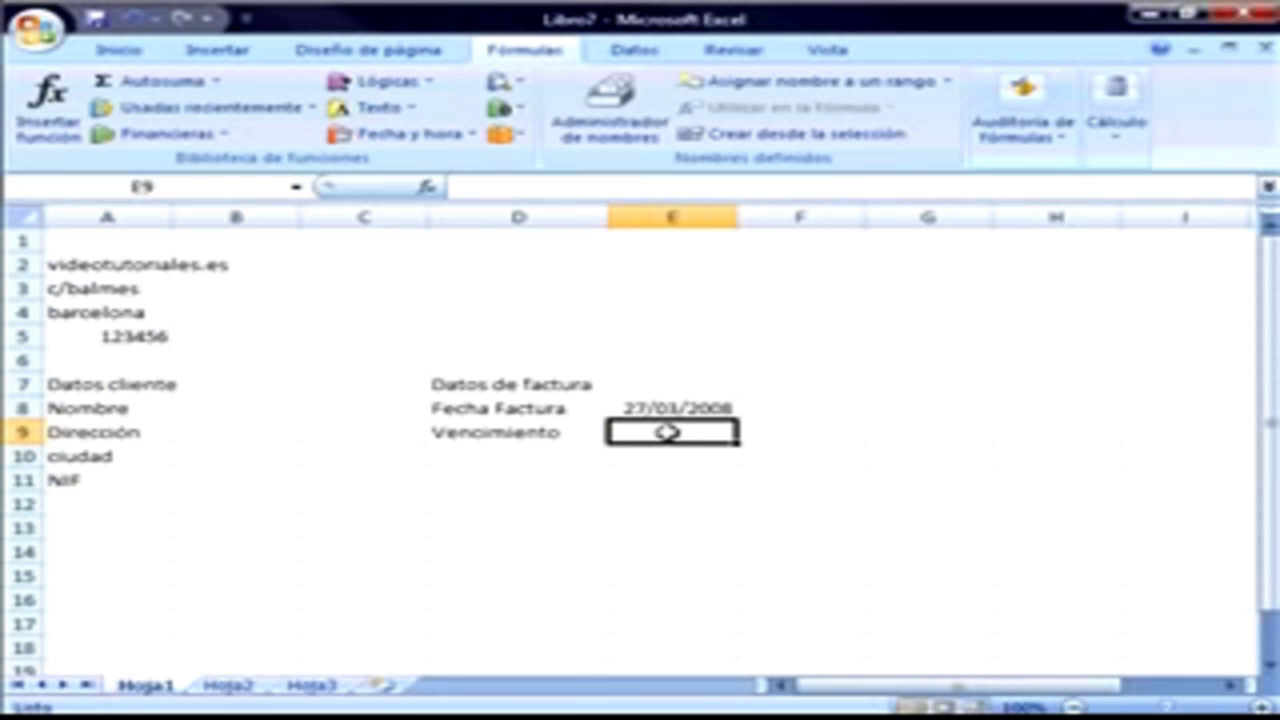
{"action": "left_click", "coordinate": [460, 185]}
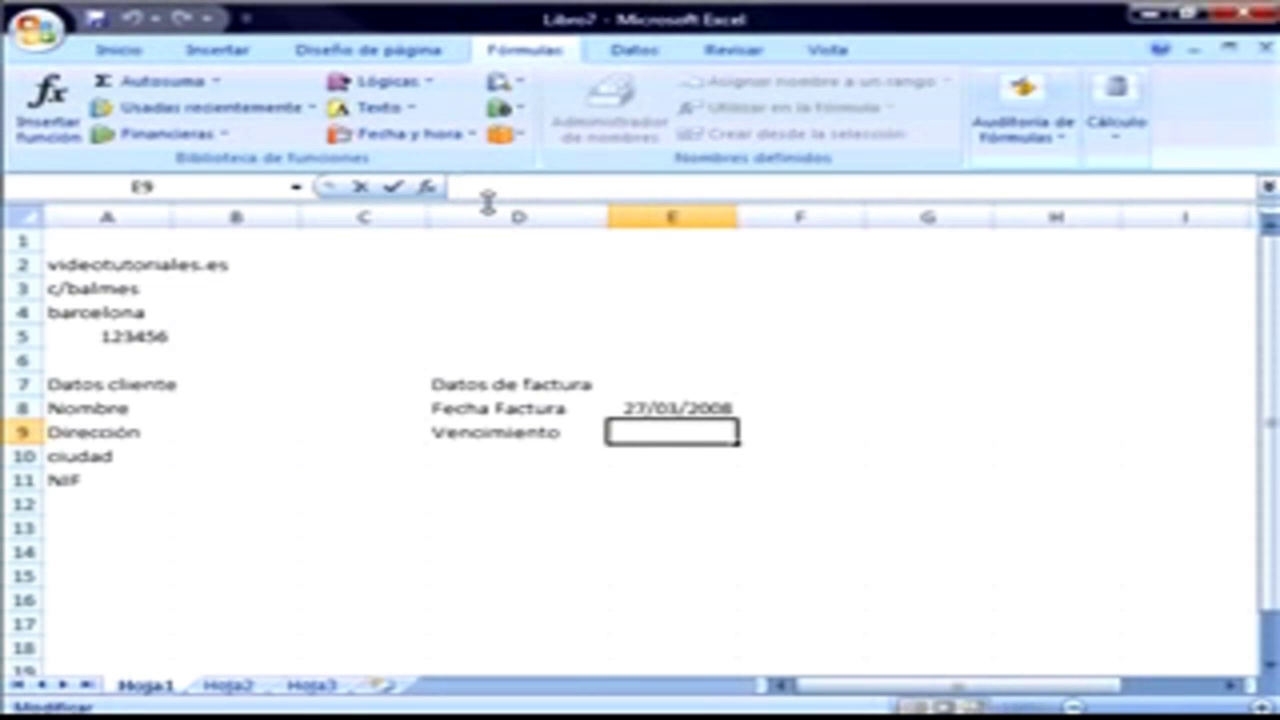
{"action": "type", "text": "="}
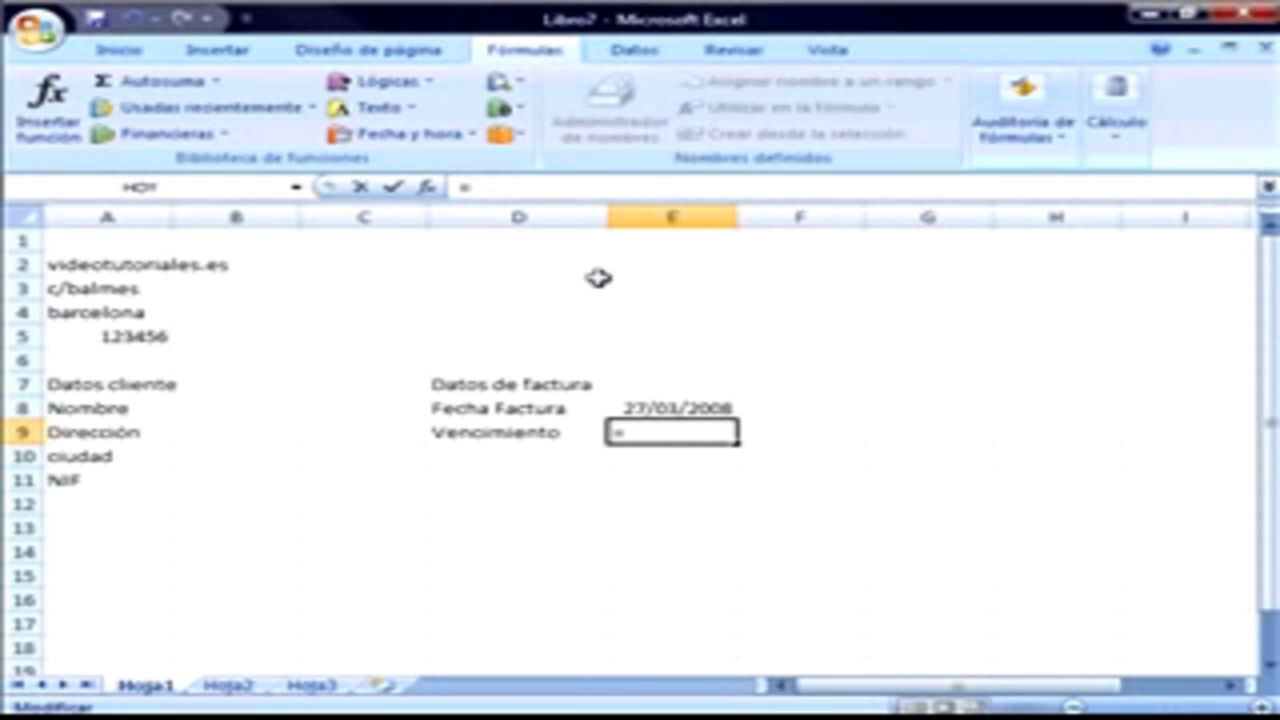
{"action": "left_click", "coordinate": [678, 408]}
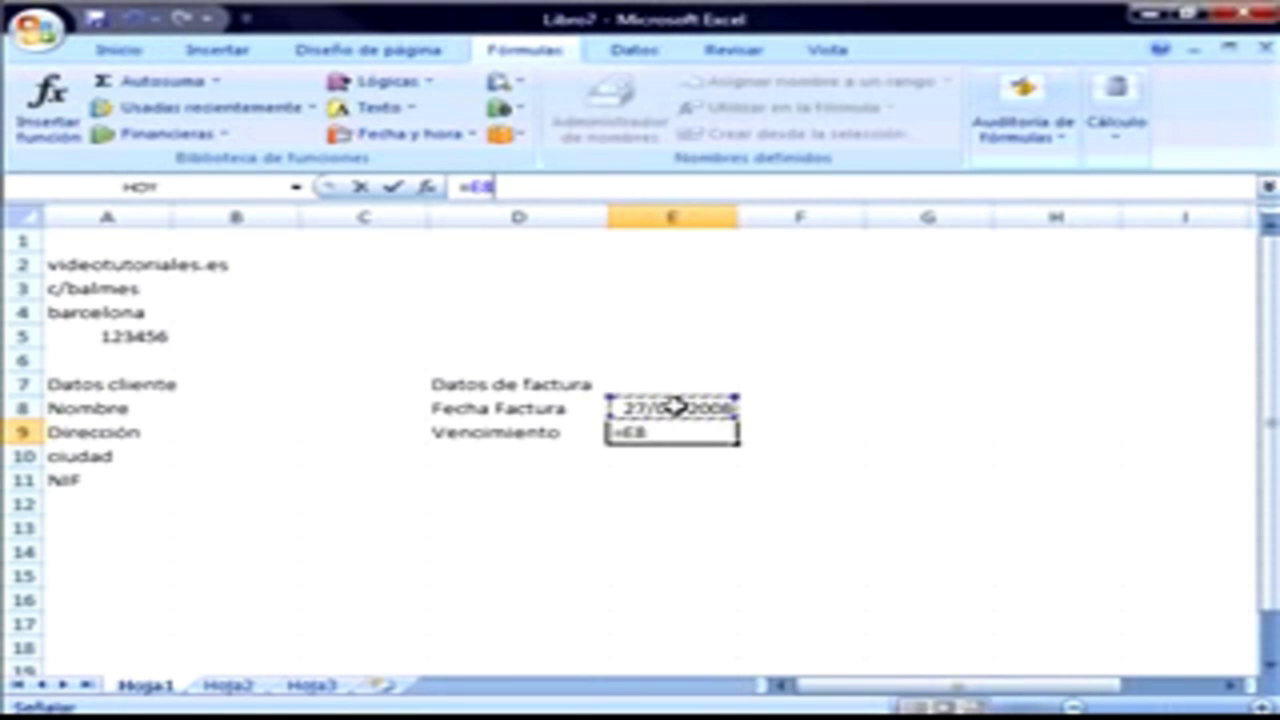
{"action": "type", "text": "+"}
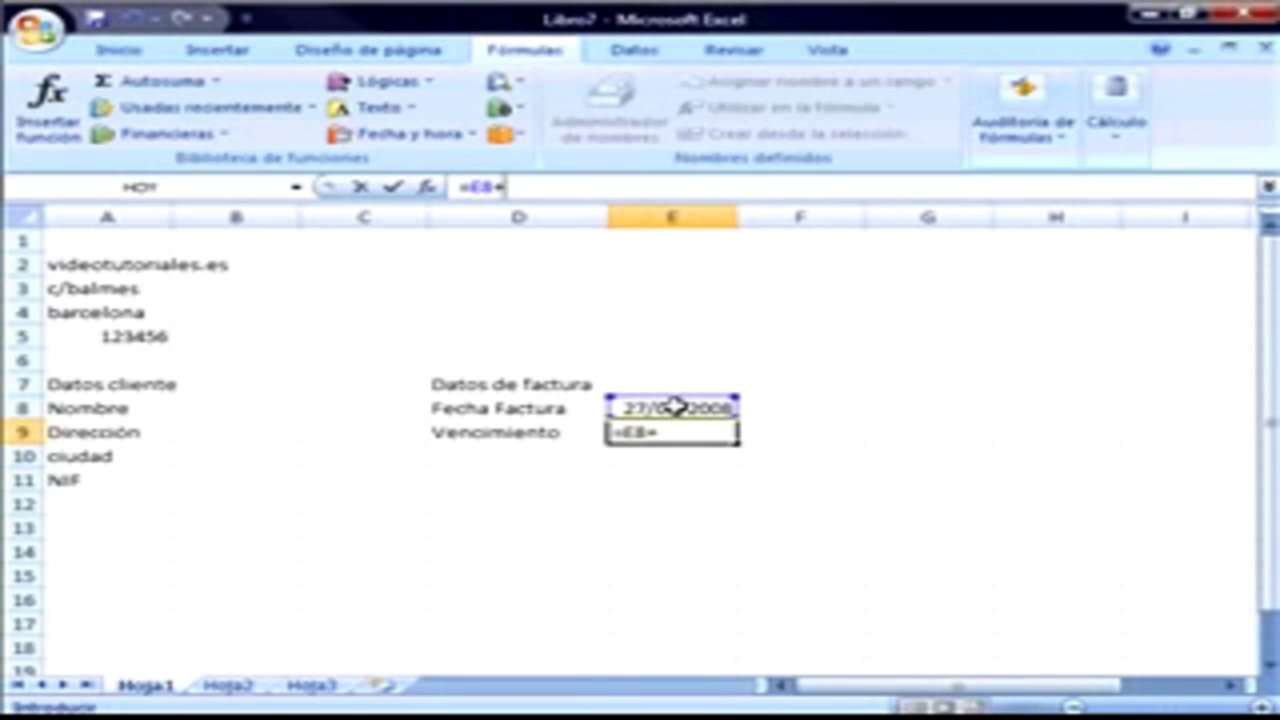
{"action": "type", "text": "30"}
{"action": "key", "text": "Return"}
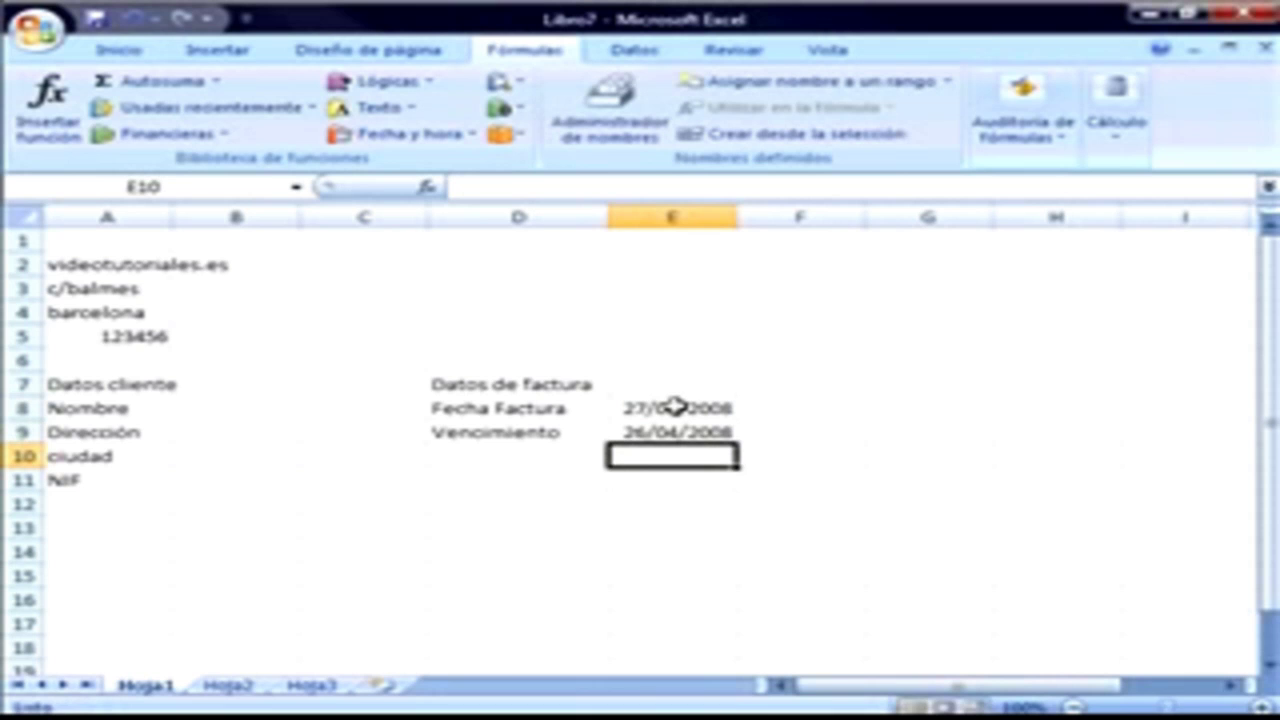
{"action": "left_click", "coordinate": [685, 438]}
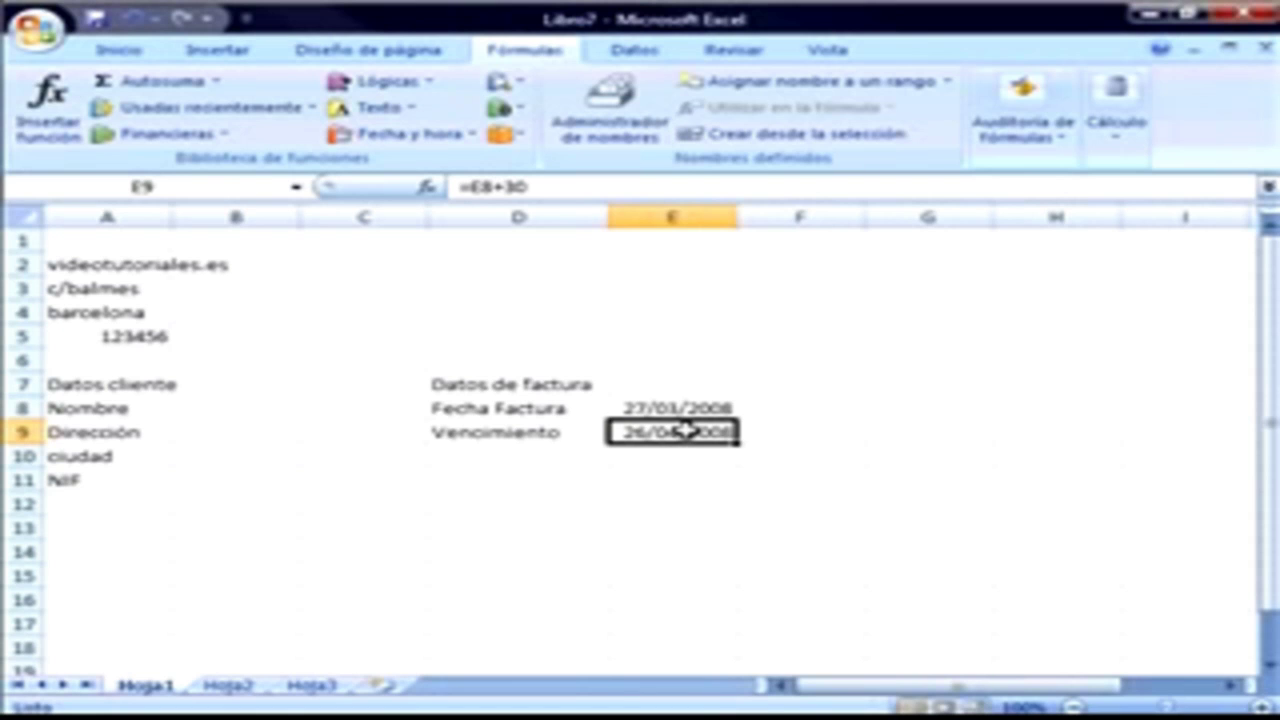
Enter the headings "Conceptos del servio" in cell A14 and "total" in cell E14.
{"action": "scroll", "coordinate": [674, 486], "scroll_direction": "down", "scroll_amount": 1}
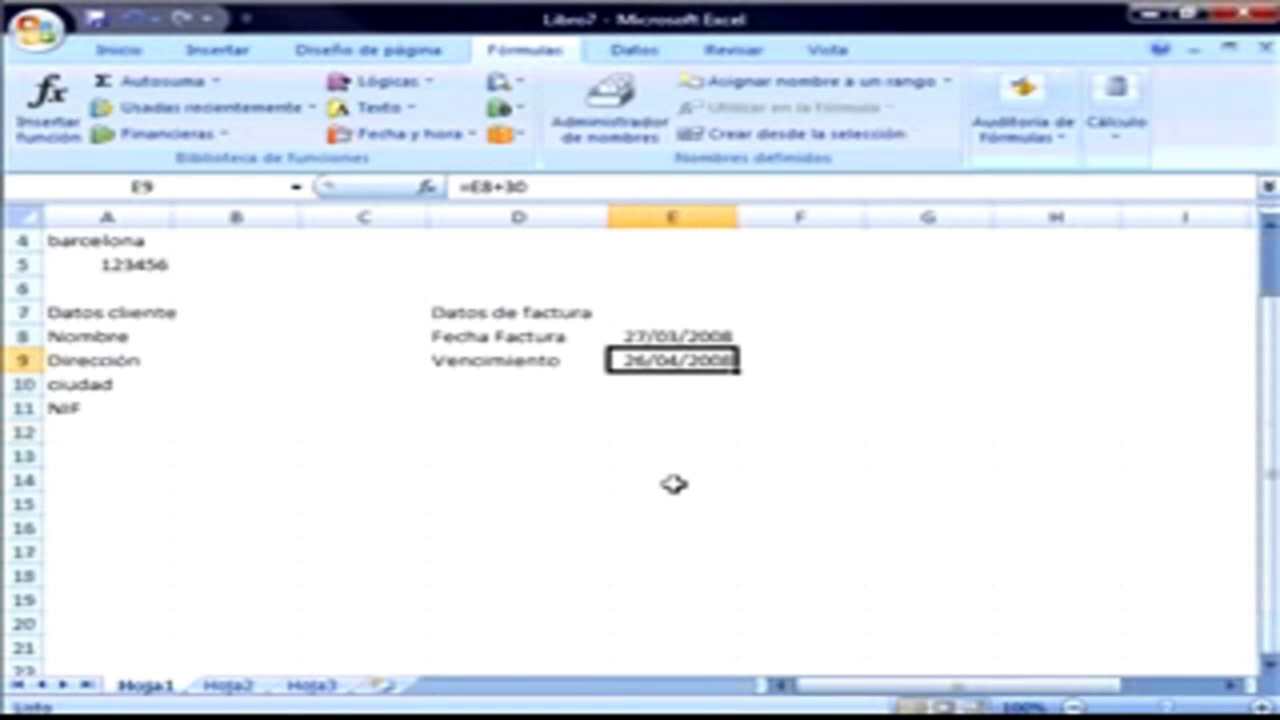
{"action": "left_click", "coordinate": [82, 460]}
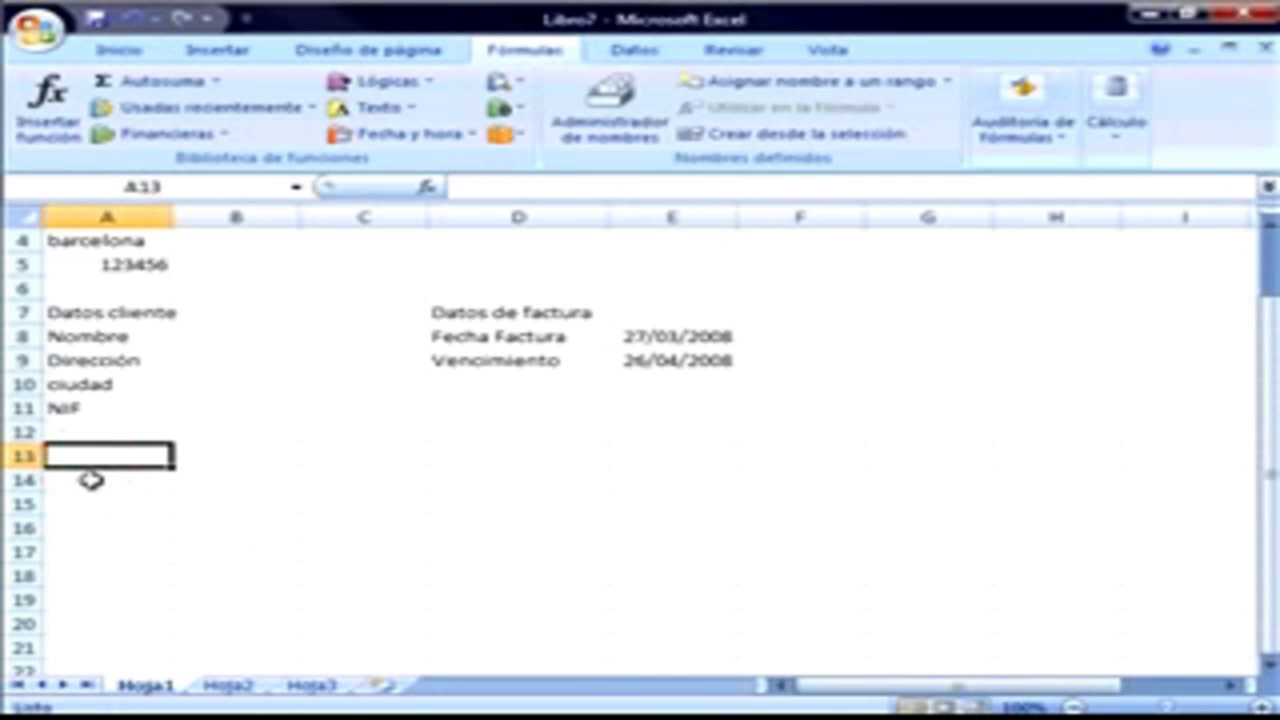
{"action": "left_click", "coordinate": [93, 480]}
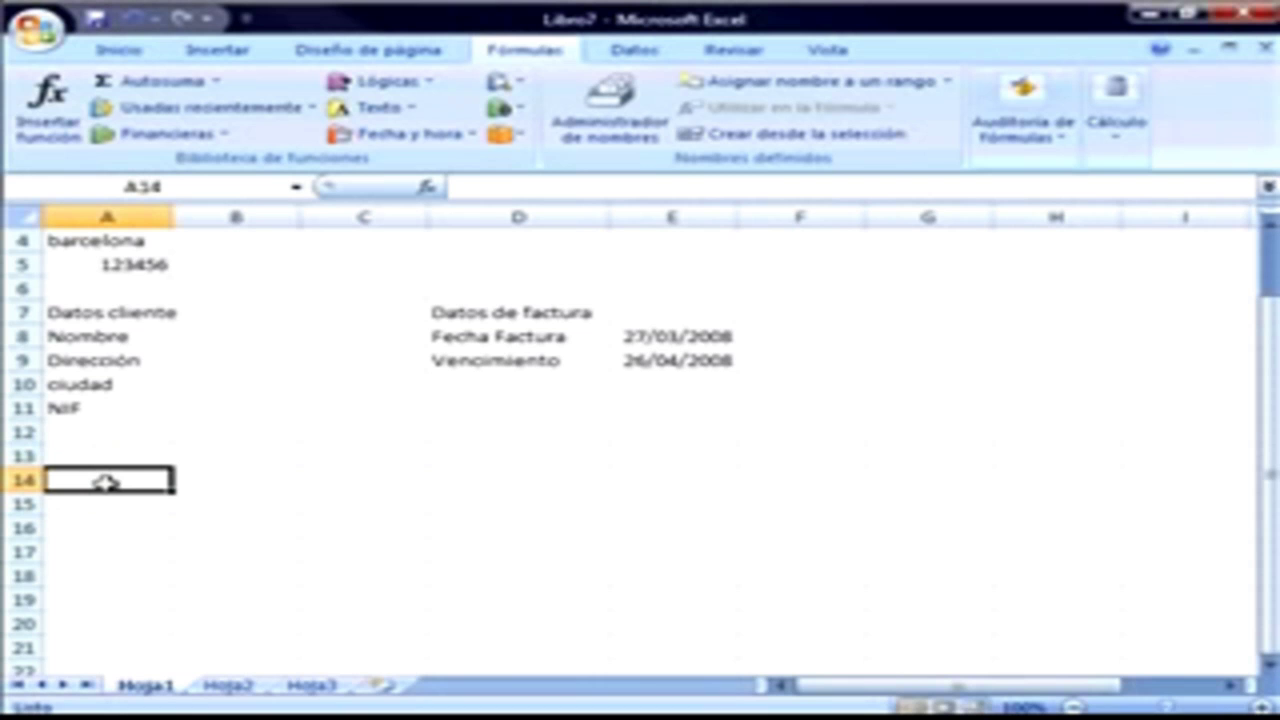
{"action": "type", "text": "C"}
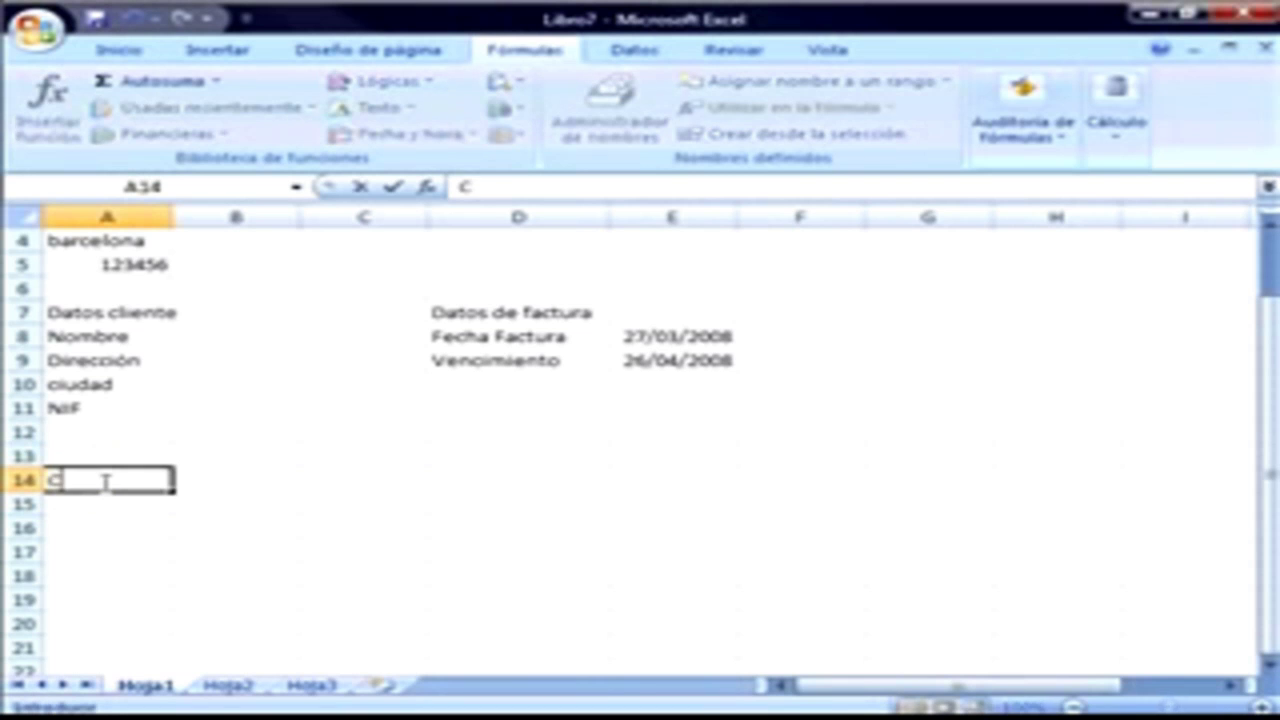
{"action": "type", "text": "oncep"}
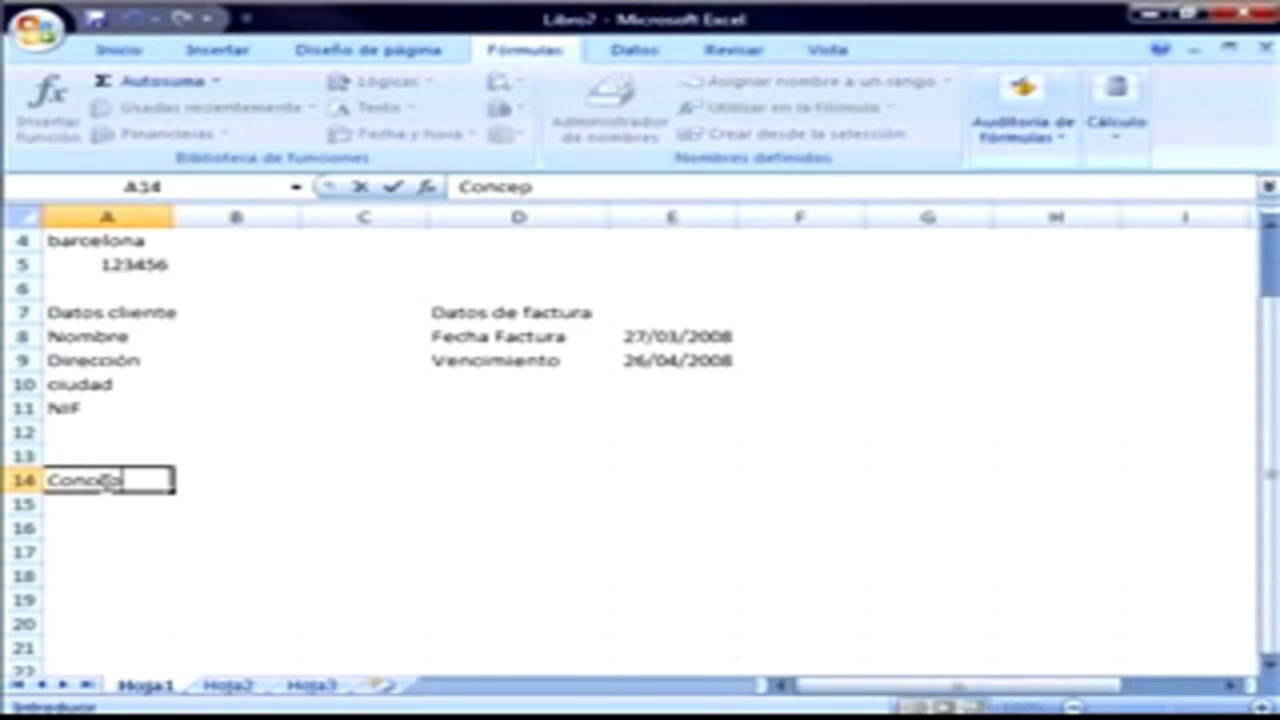
{"action": "type", "text": "tos del"}
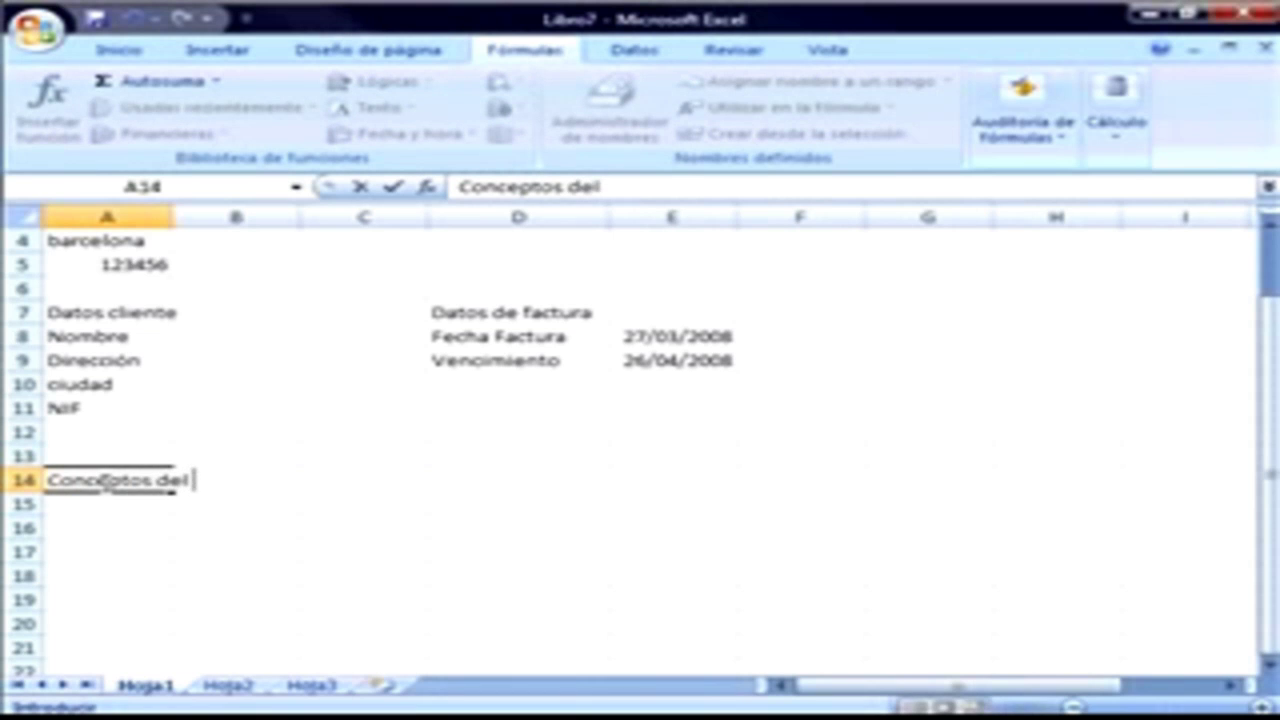
{"action": "type", "text": " servio"}
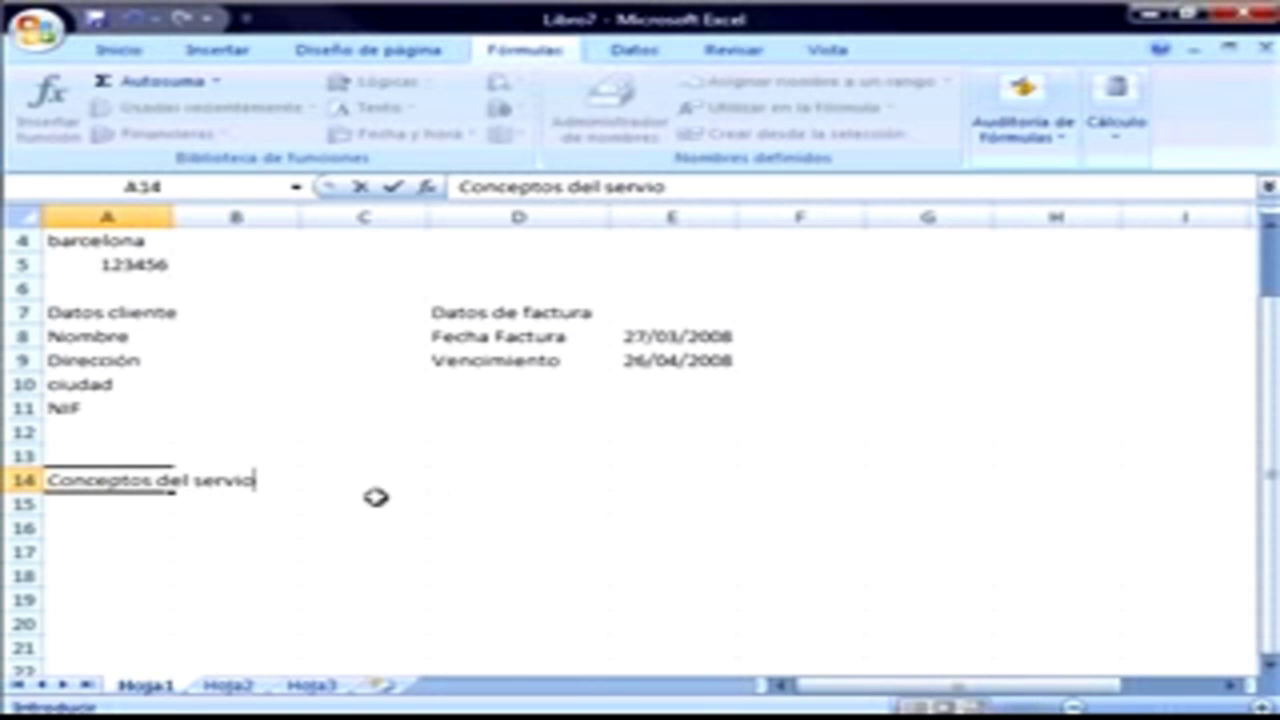
{"action": "left_click", "coordinate": [660, 480]}
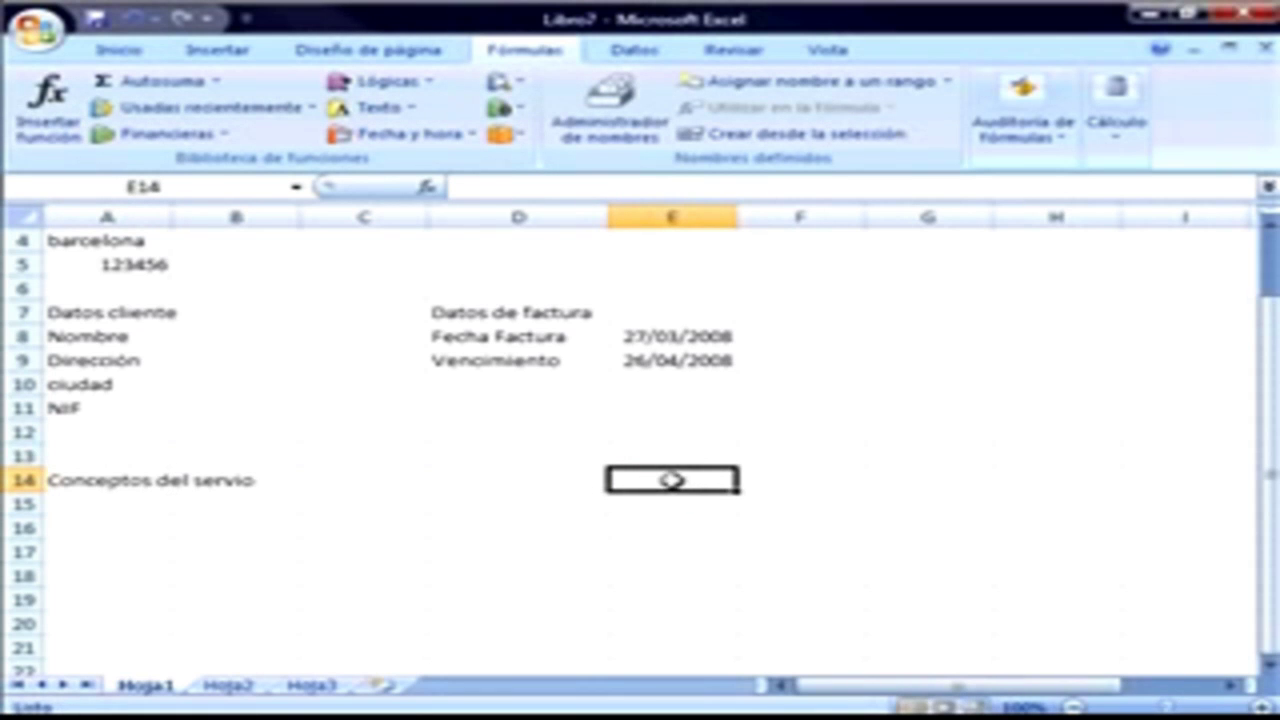
{"action": "type", "text": "total"}
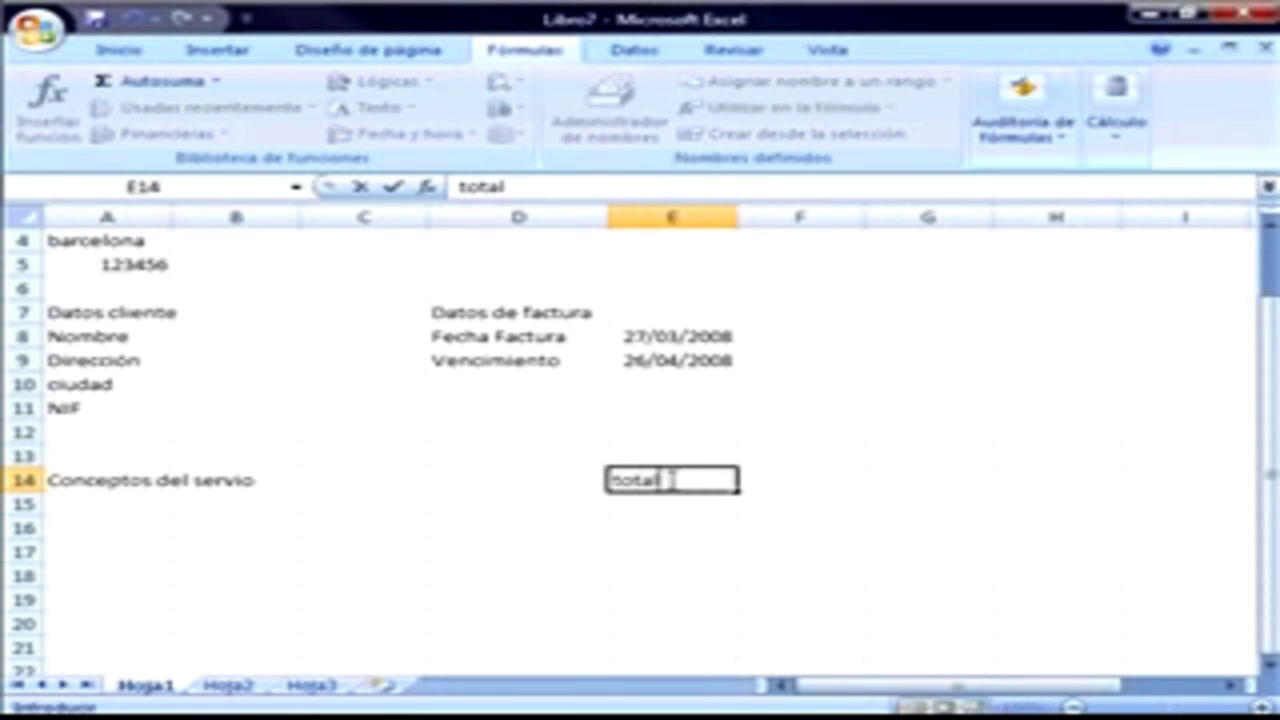
Correct the heading in cell A14 to read "Conceptos del servicio".
{"action": "left_click", "coordinate": [250, 480]}
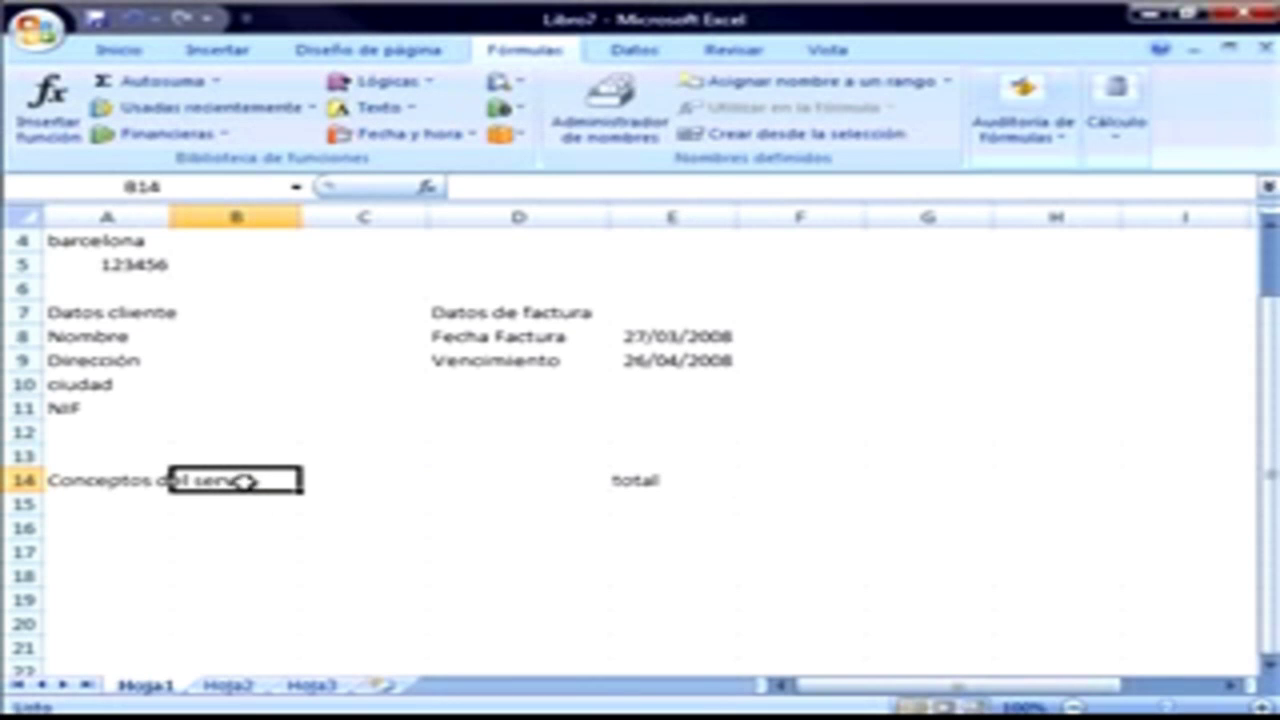
{"action": "double_click", "coordinate": [255, 480]}
{"action": "left_click", "coordinate": [215, 432]}
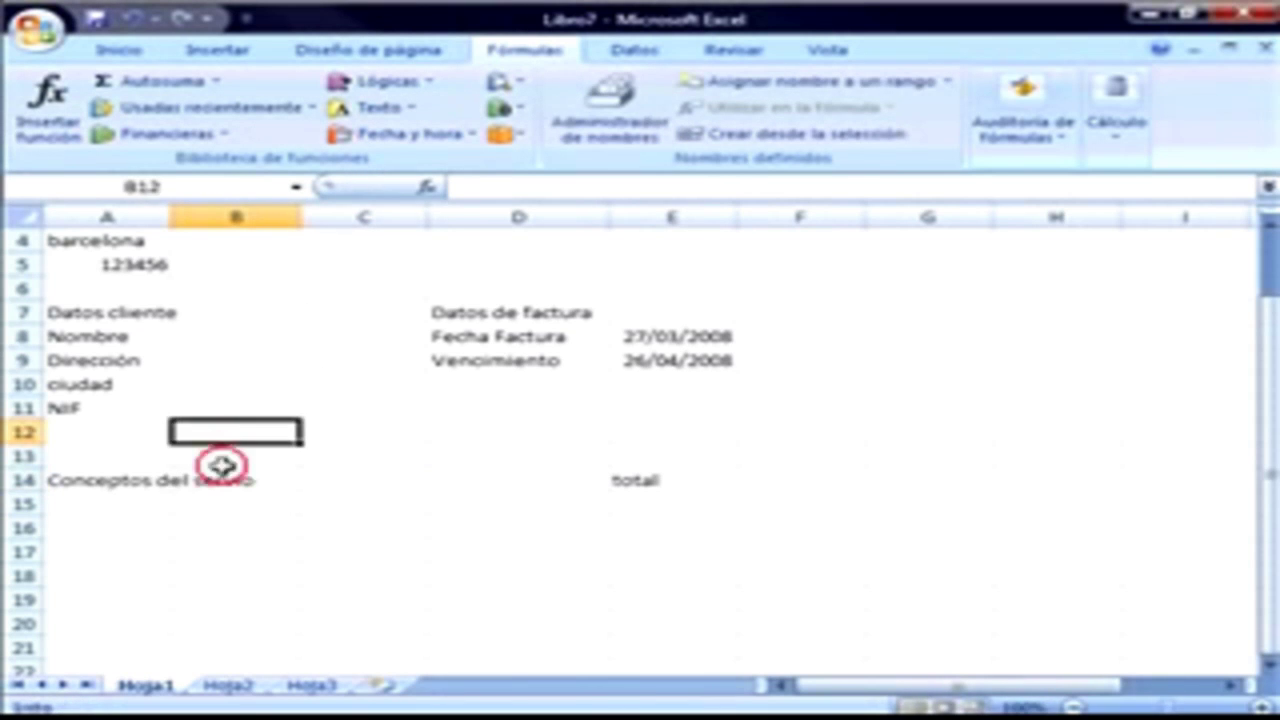
{"action": "left_click", "coordinate": [118, 498]}
{"action": "left_click", "coordinate": [125, 483]}
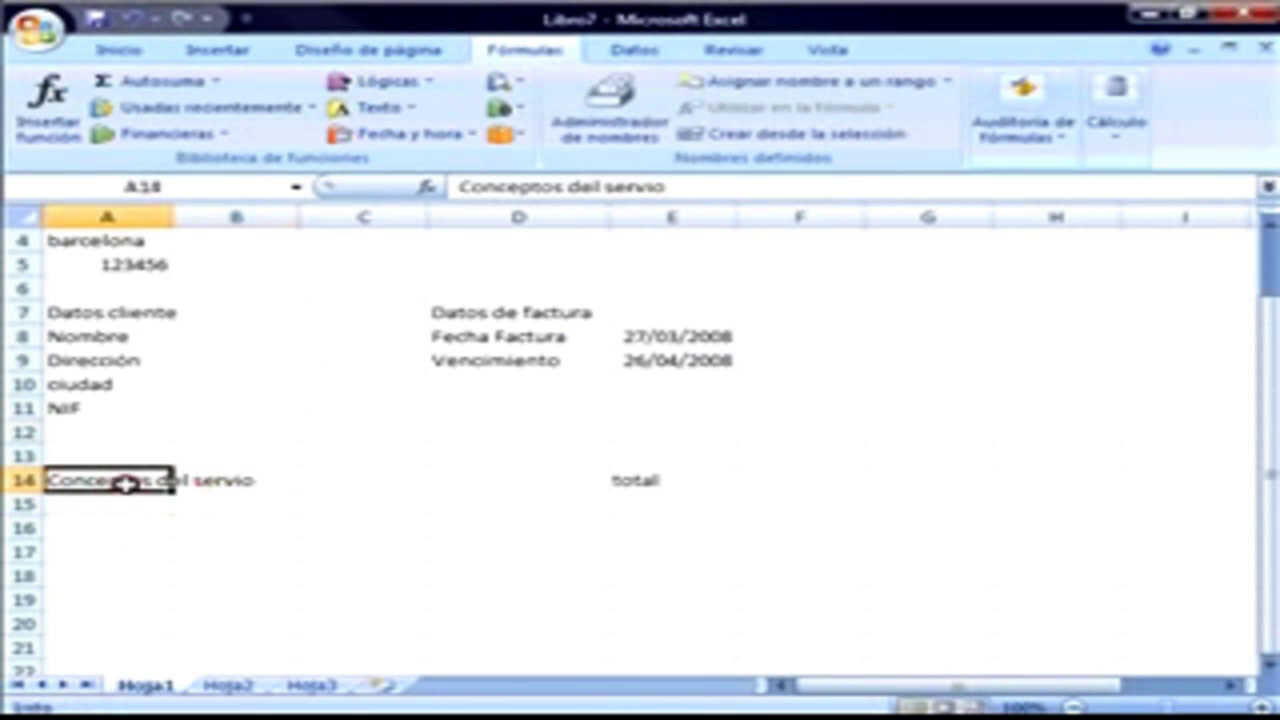
{"action": "left_click", "coordinate": [655, 186]}
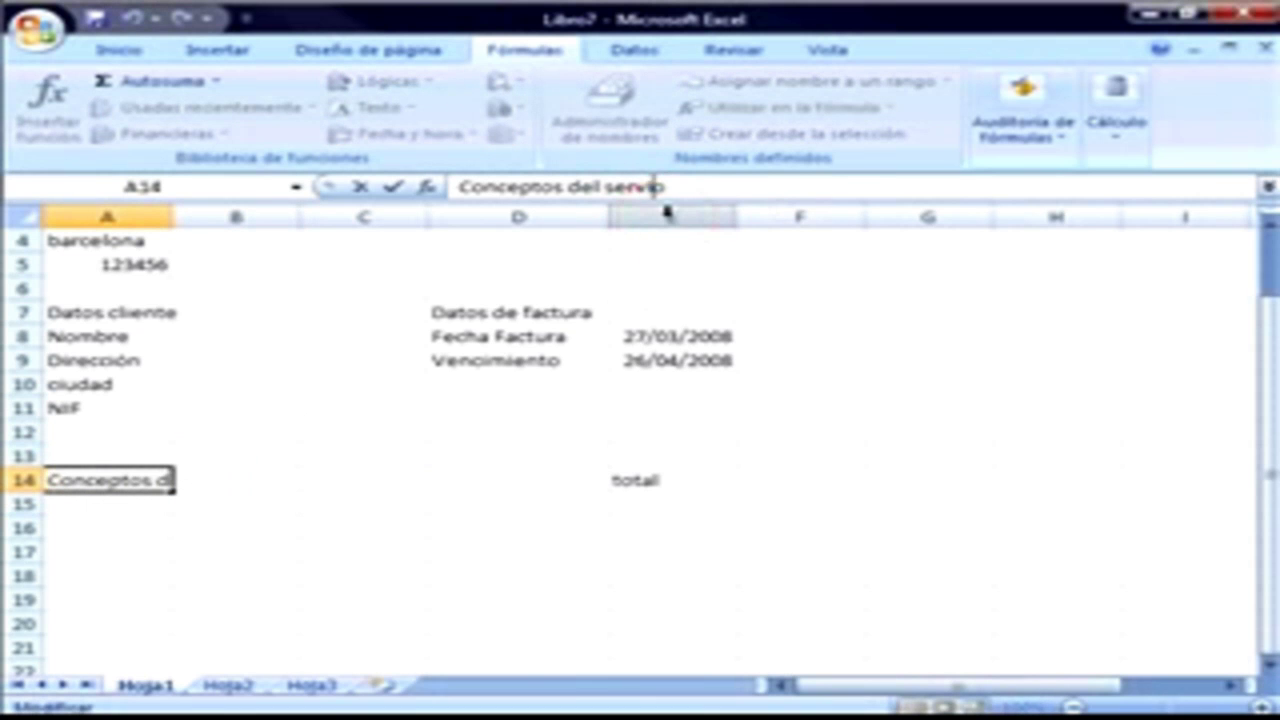
{"action": "type", "text": "cio"}
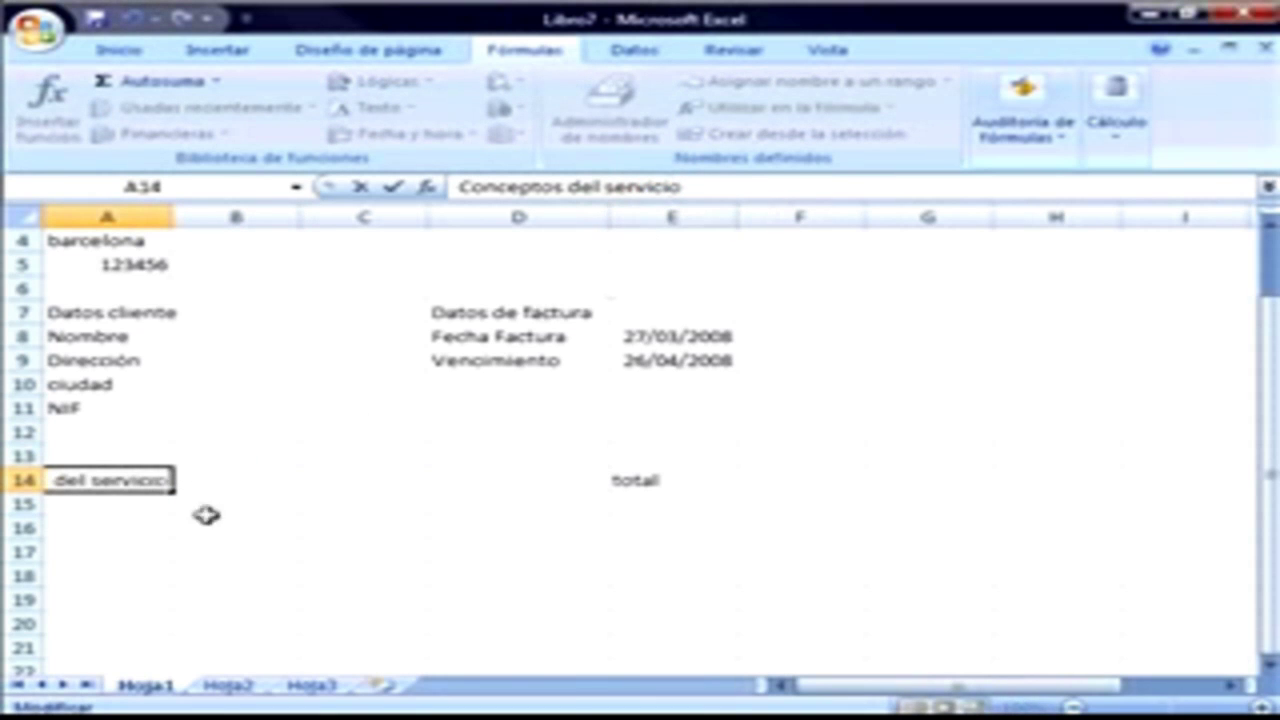
Enter the first concept "curso de excel" in cell A15 with the amount 150 in cell E15.
{"action": "left_click", "coordinate": [90, 498]}
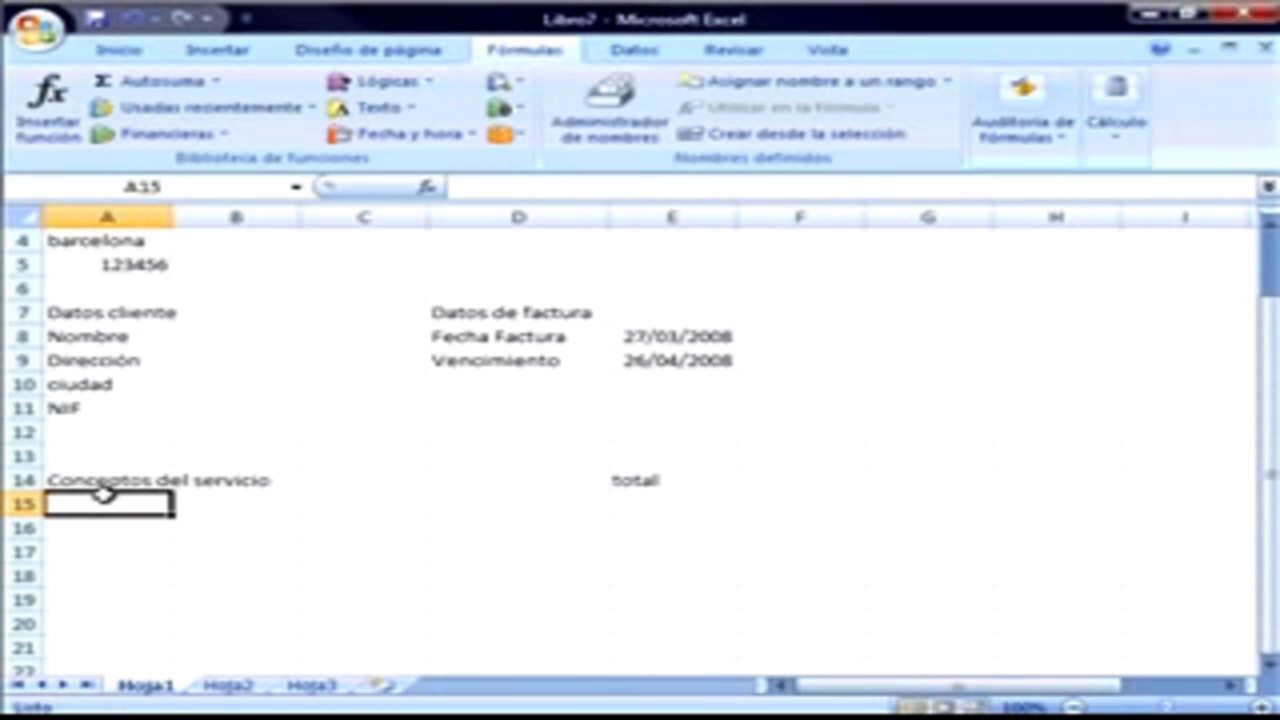
{"action": "type", "text": "cu"}
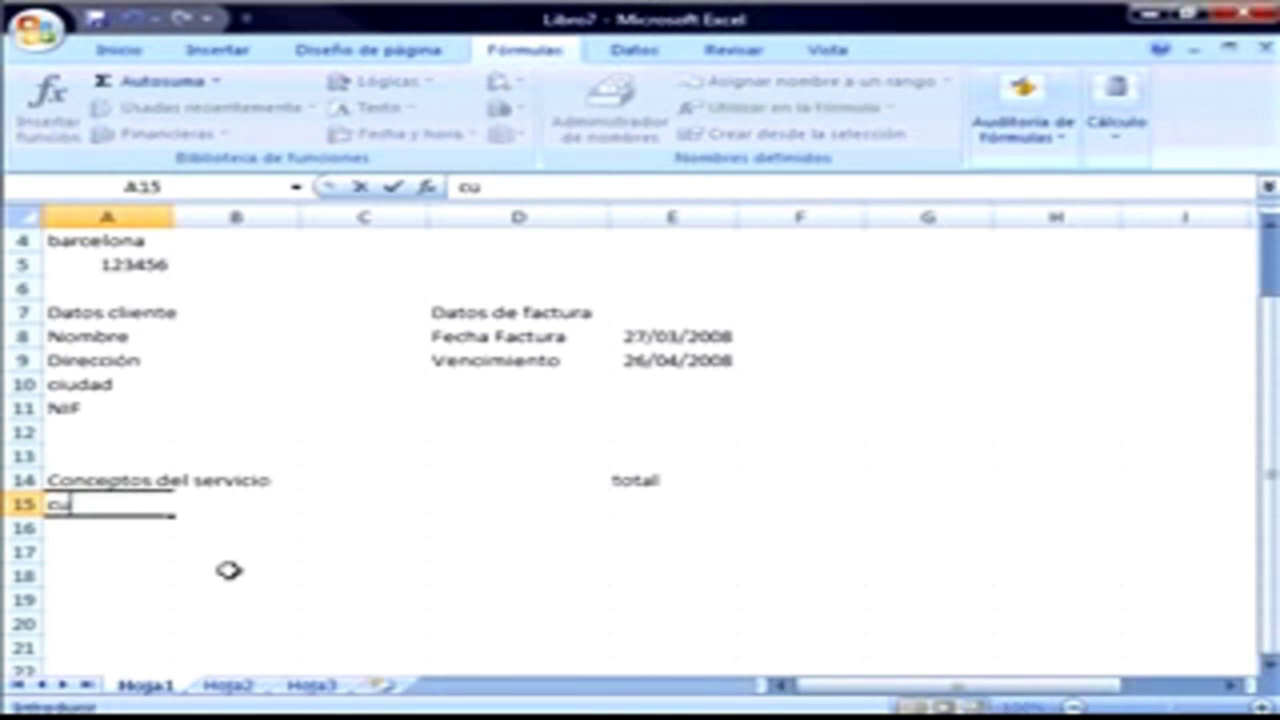
{"action": "type", "text": "rso de excel"}
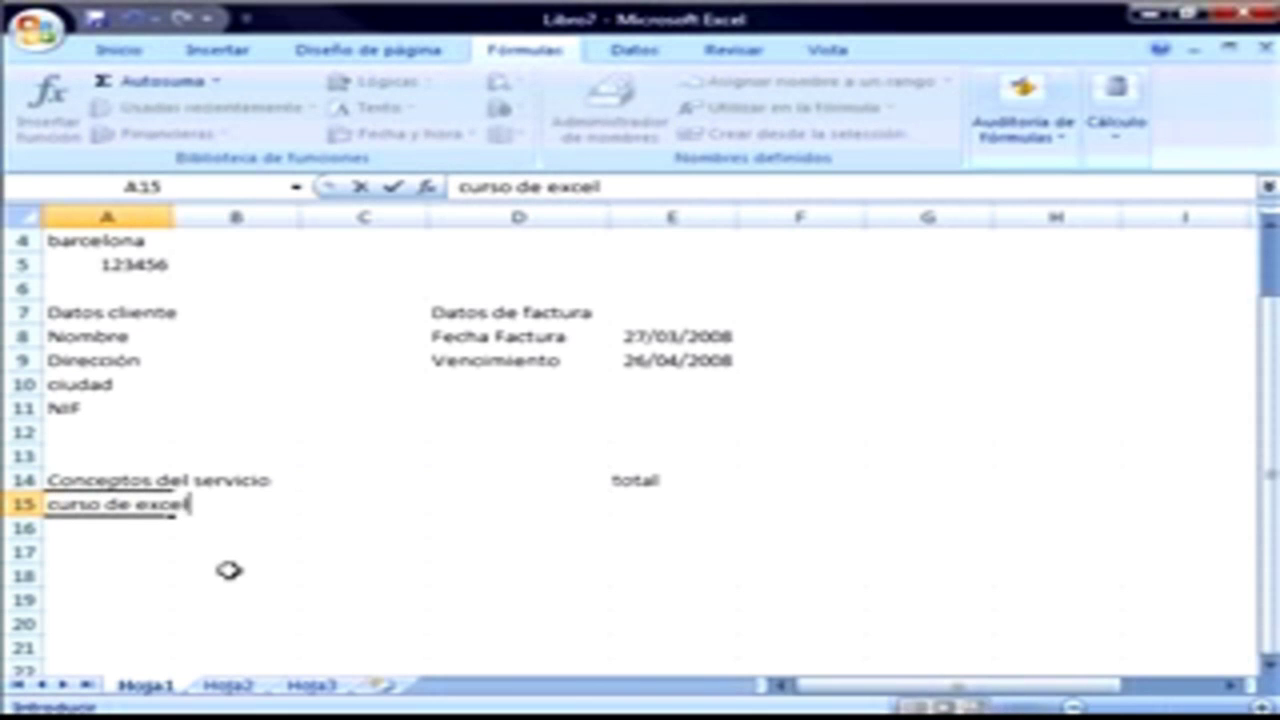
{"action": "left_click", "coordinate": [663, 507]}
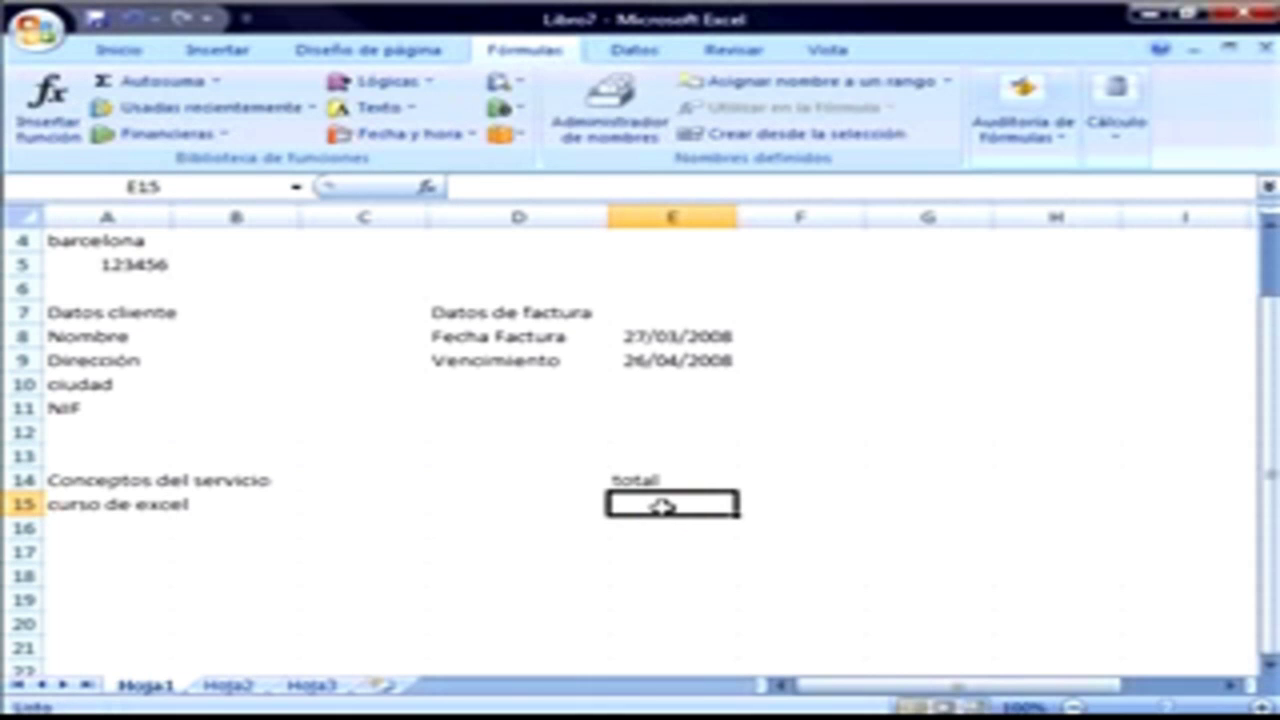
{"action": "type", "text": "150"}
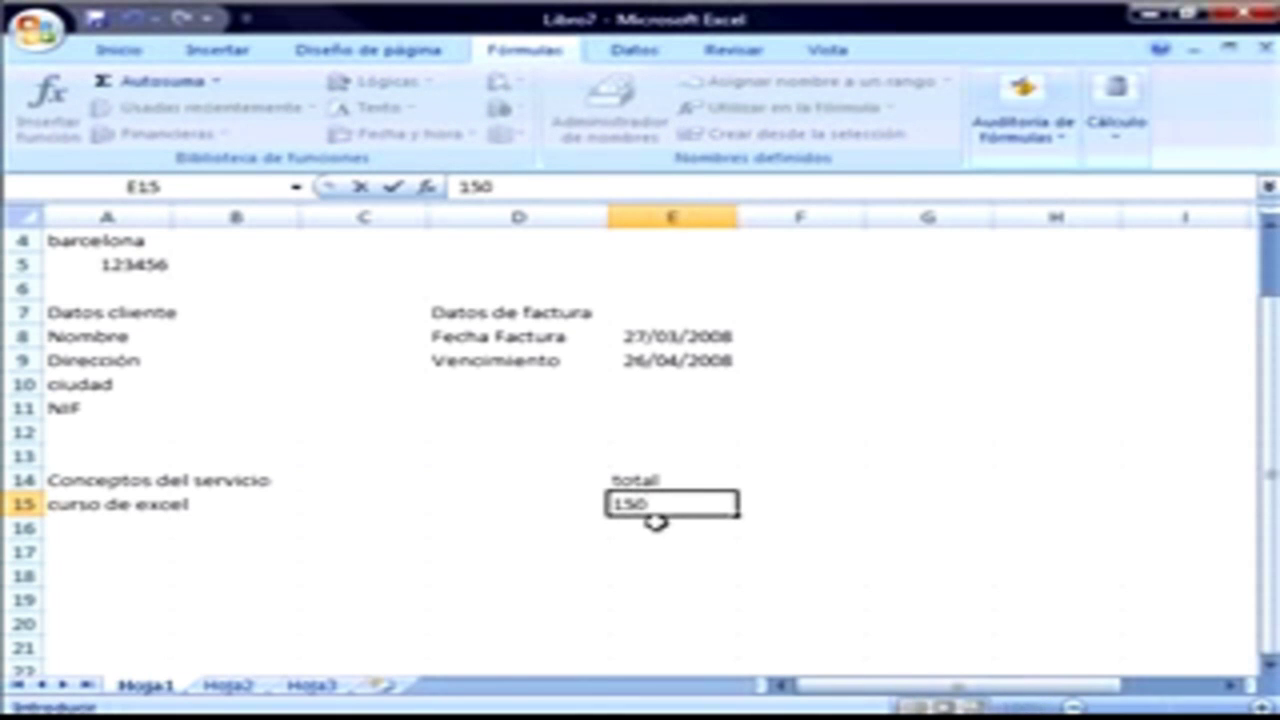
Enter the second concept "cd curso excel" in cell A16 with the amount 20 in cell E16.
{"action": "left_click", "coordinate": [104, 531]}
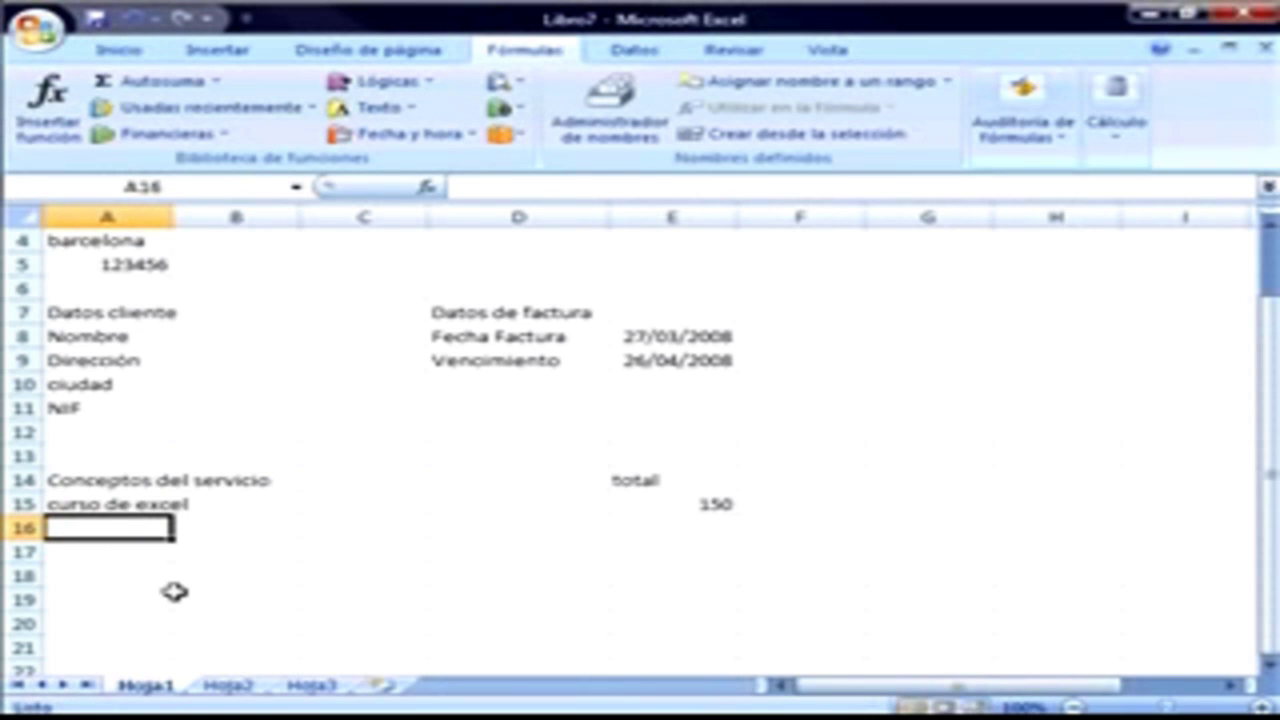
{"action": "type", "text": "cd"}
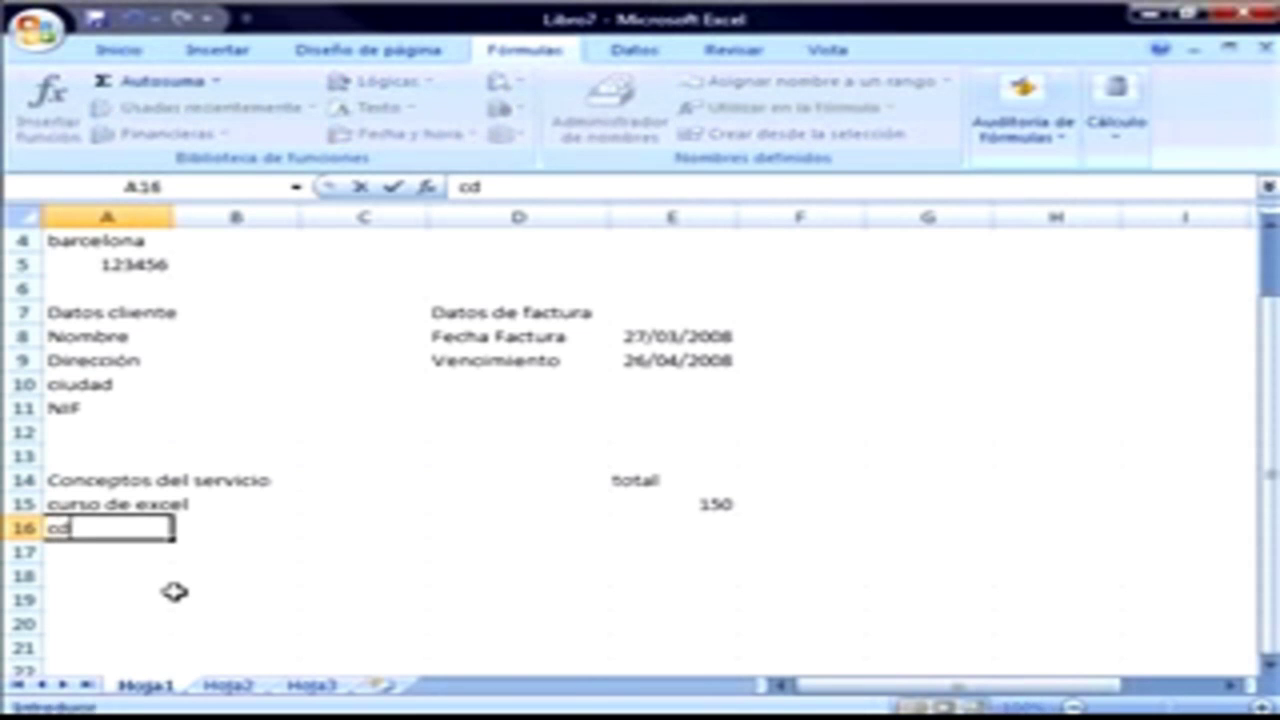
{"action": "type", "text": " curso excel"}
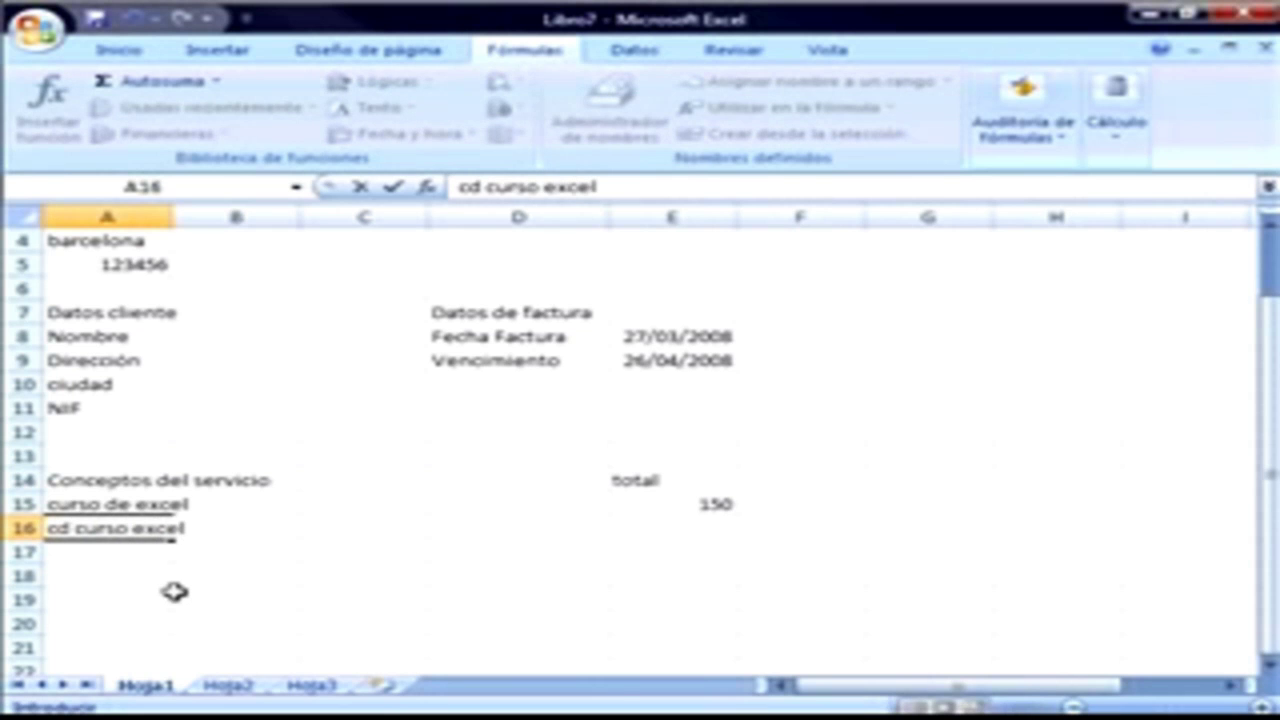
{"action": "left_click", "coordinate": [710, 530]}
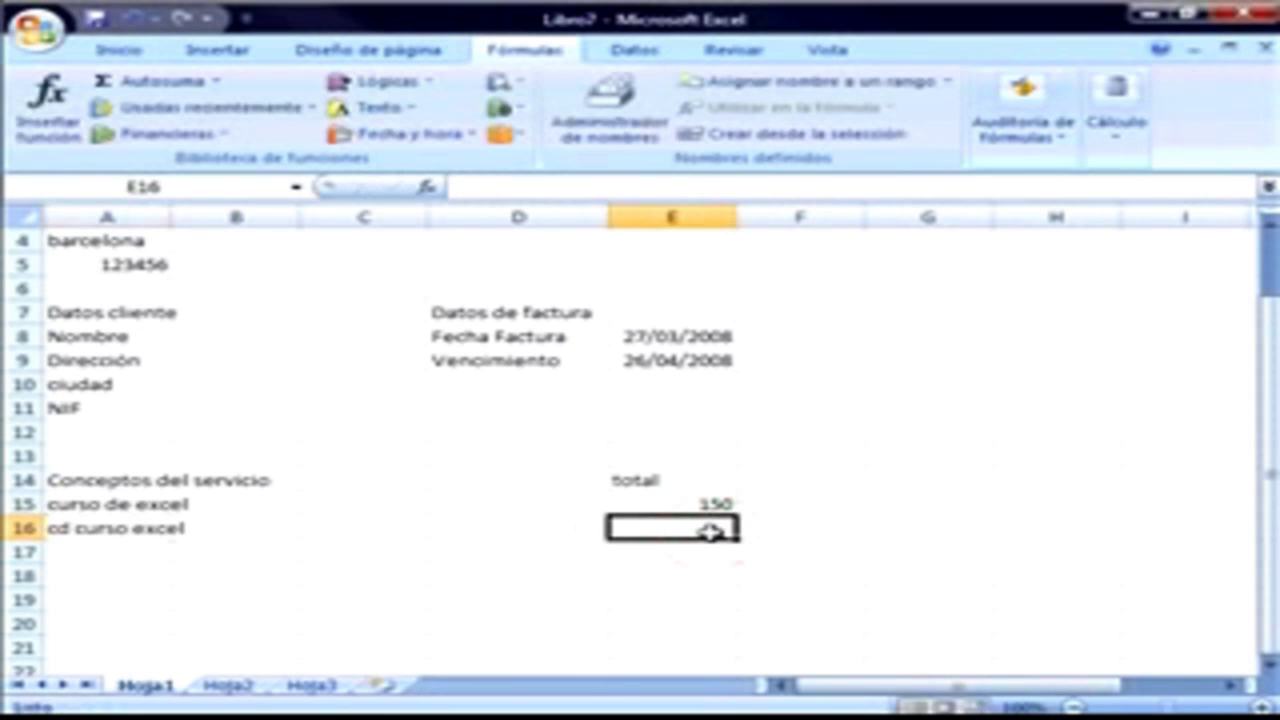
{"action": "type", "text": "20"}
{"action": "left_click", "coordinate": [681, 550]}
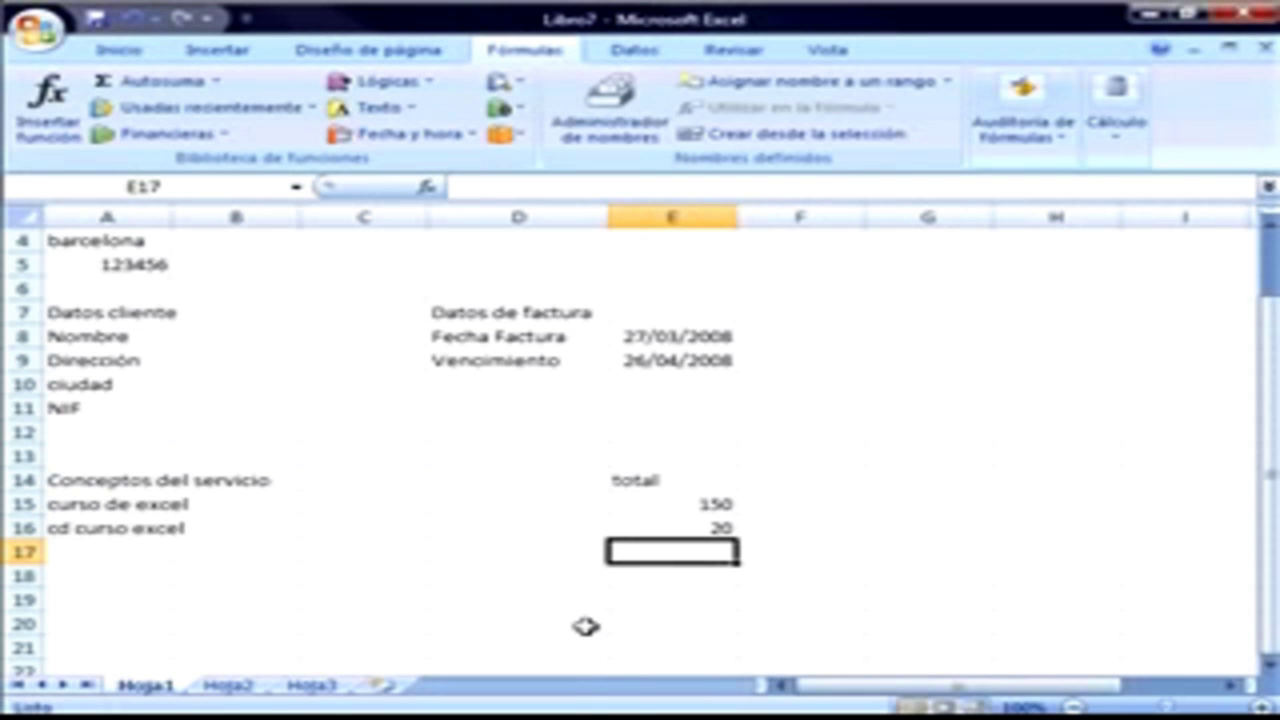
Enter the label "subtotal" in cell D22, leaving blank rows below the service concepts.
{"action": "scroll", "coordinate": [585, 626], "scroll_direction": "down", "scroll_amount": 2}
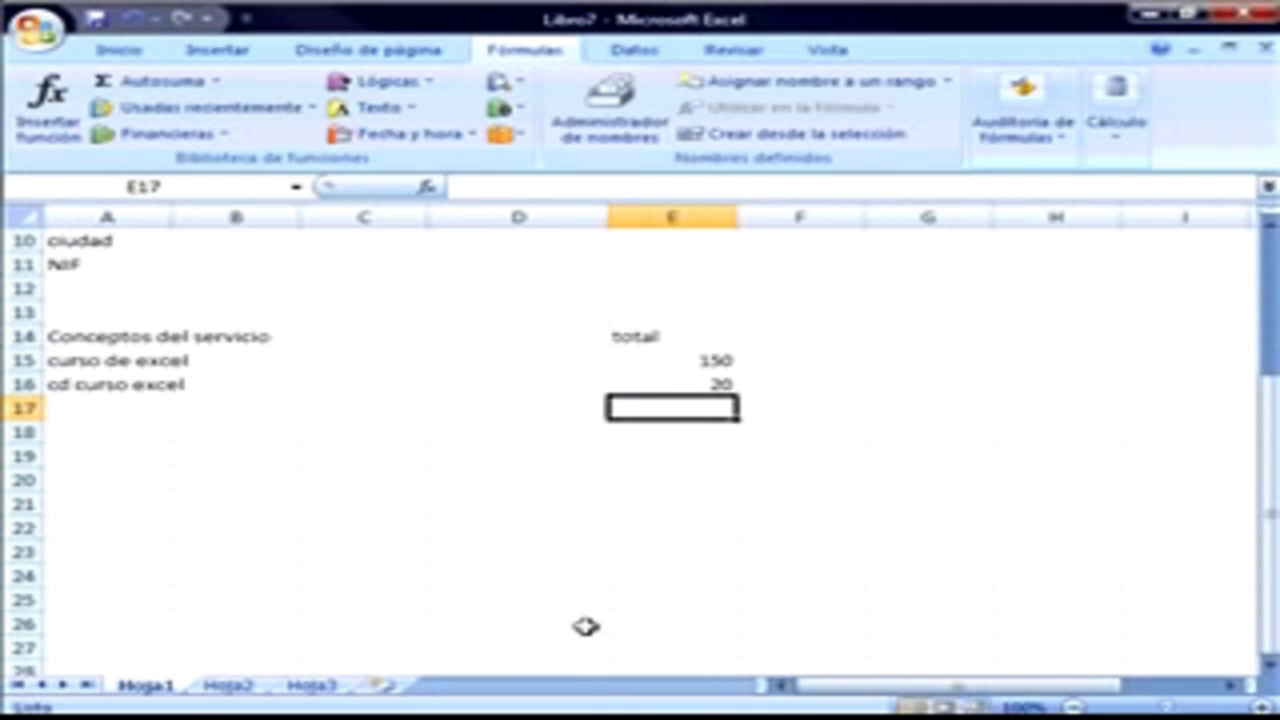
{"action": "left_click", "coordinate": [530, 533]}
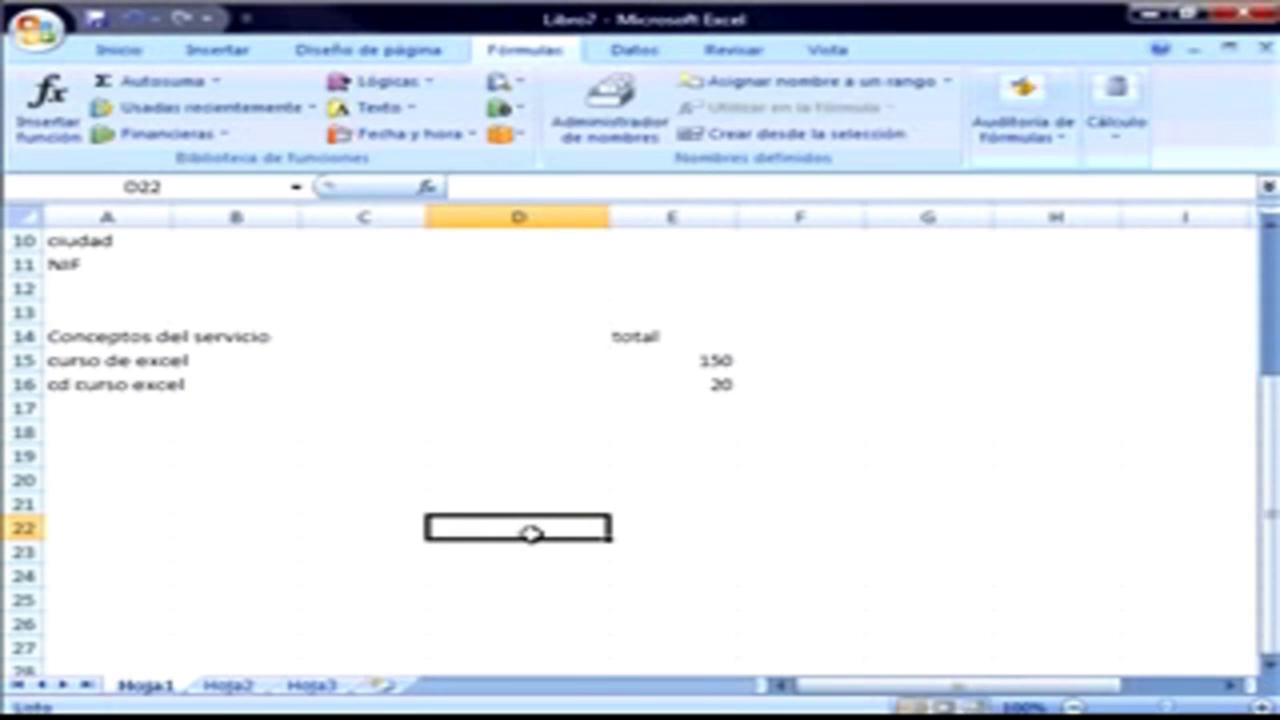
{"action": "type", "text": "subtotal"}
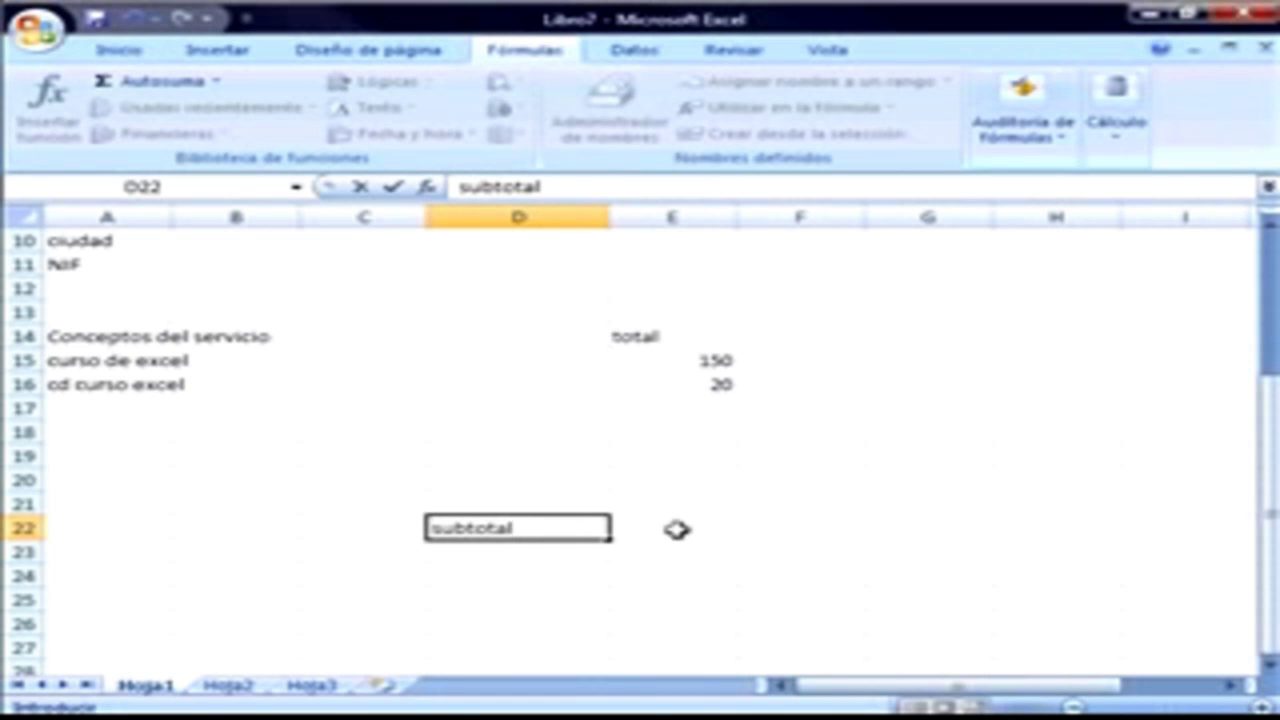
{"action": "left_click", "coordinate": [677, 529]}
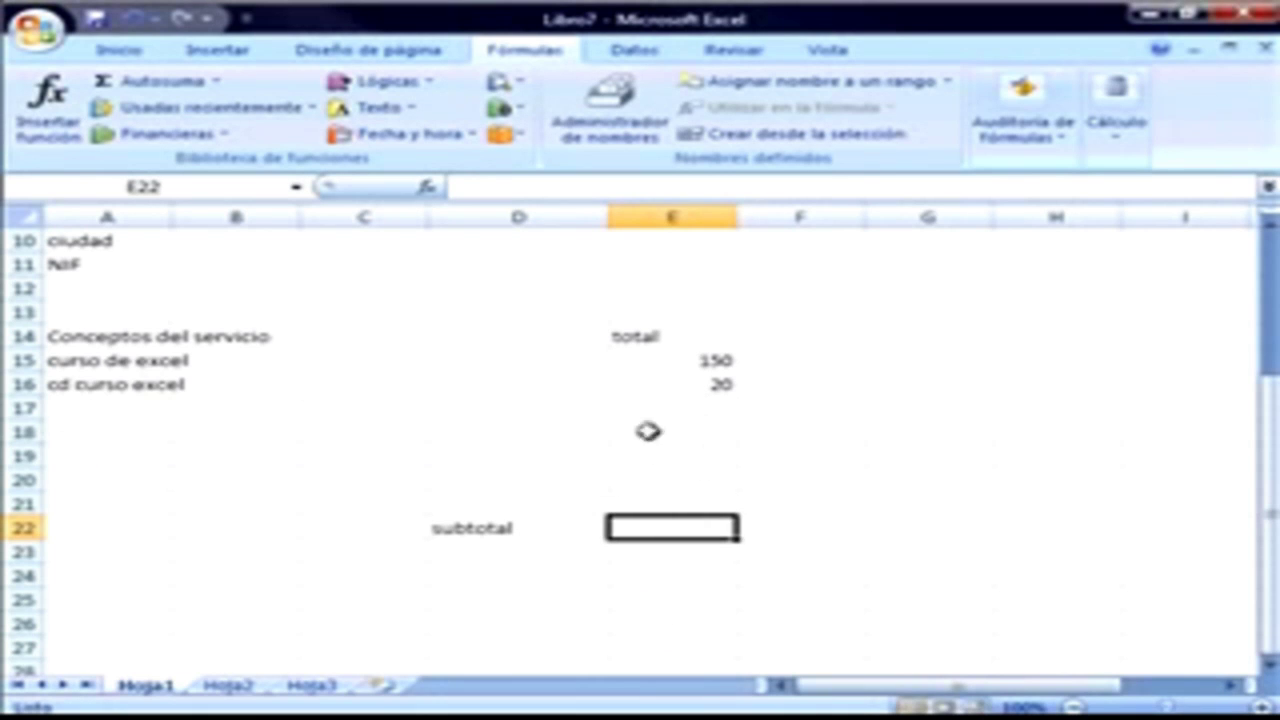
{"action": "left_click_drag", "start_coordinate": [94, 358], "coordinate": [93, 398]}
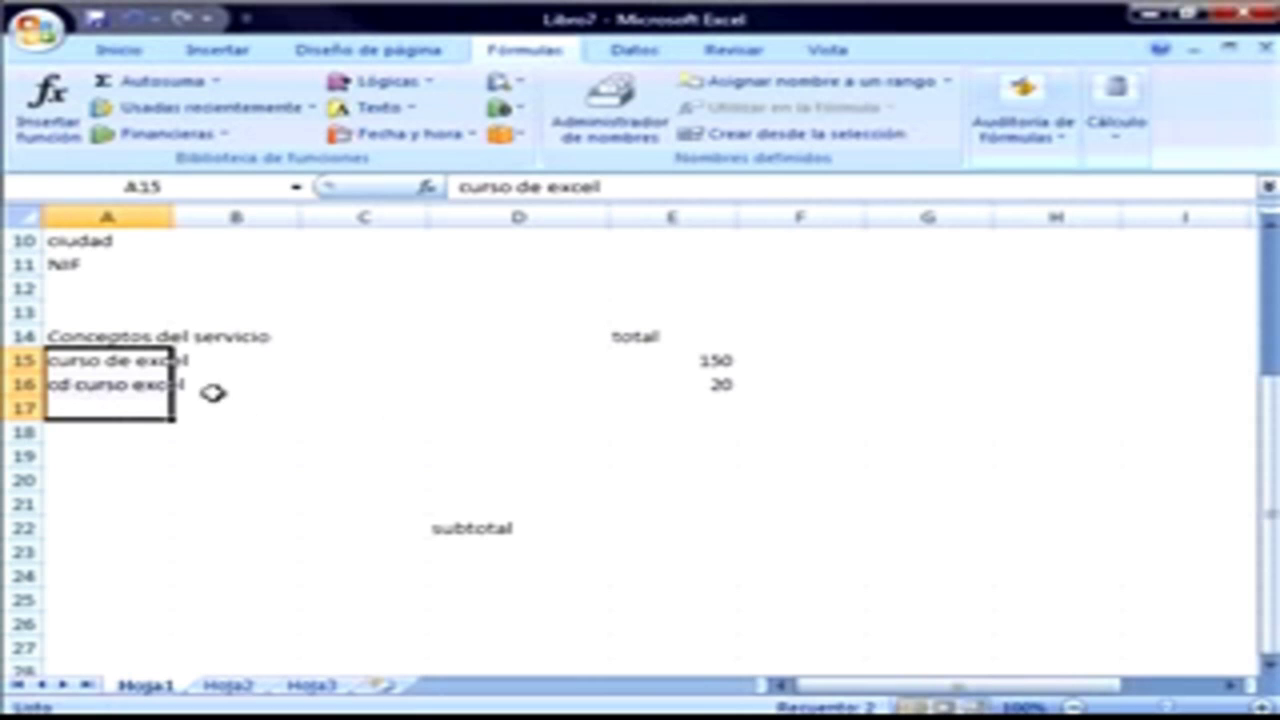
{"action": "left_click", "coordinate": [209, 391]}
{"action": "left_click", "coordinate": [149, 409]}
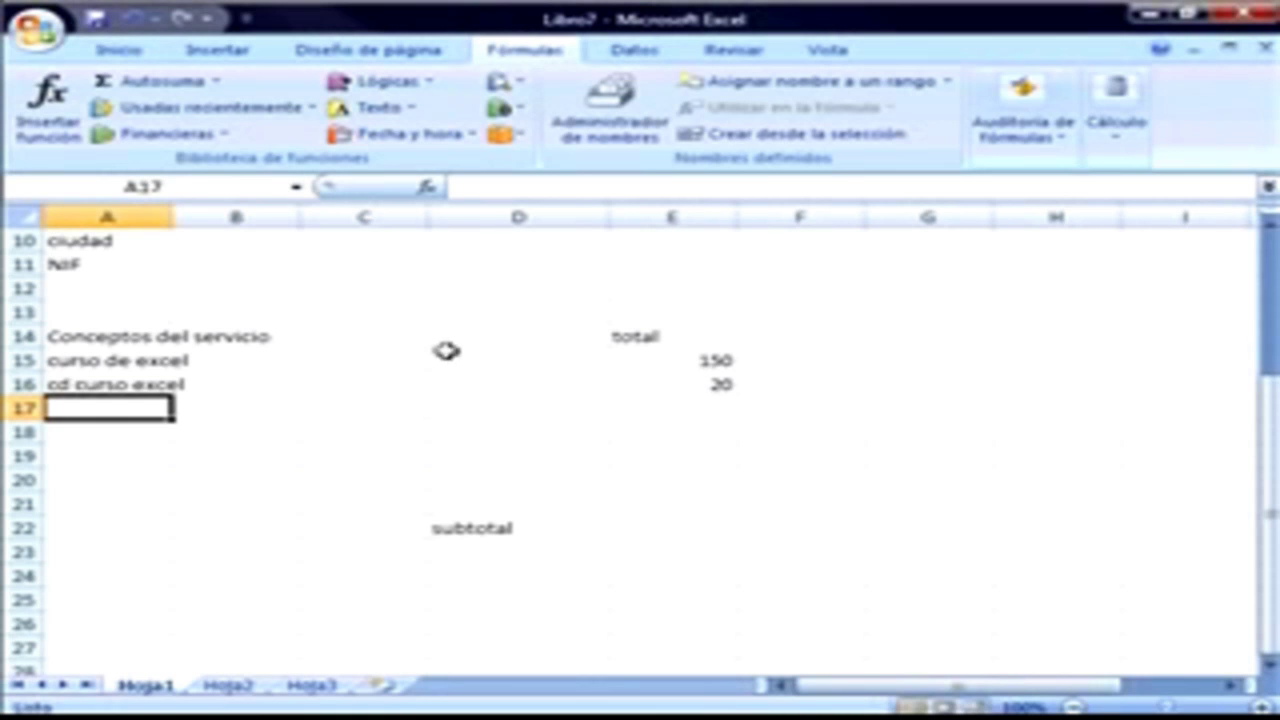
{"action": "left_click", "coordinate": [423, 356]}
Convert the concept rows in range A15:E16 into a table, without marking it as having headers.
{"action": "left_click_drag", "start_coordinate": [90, 362], "coordinate": [709, 388]}
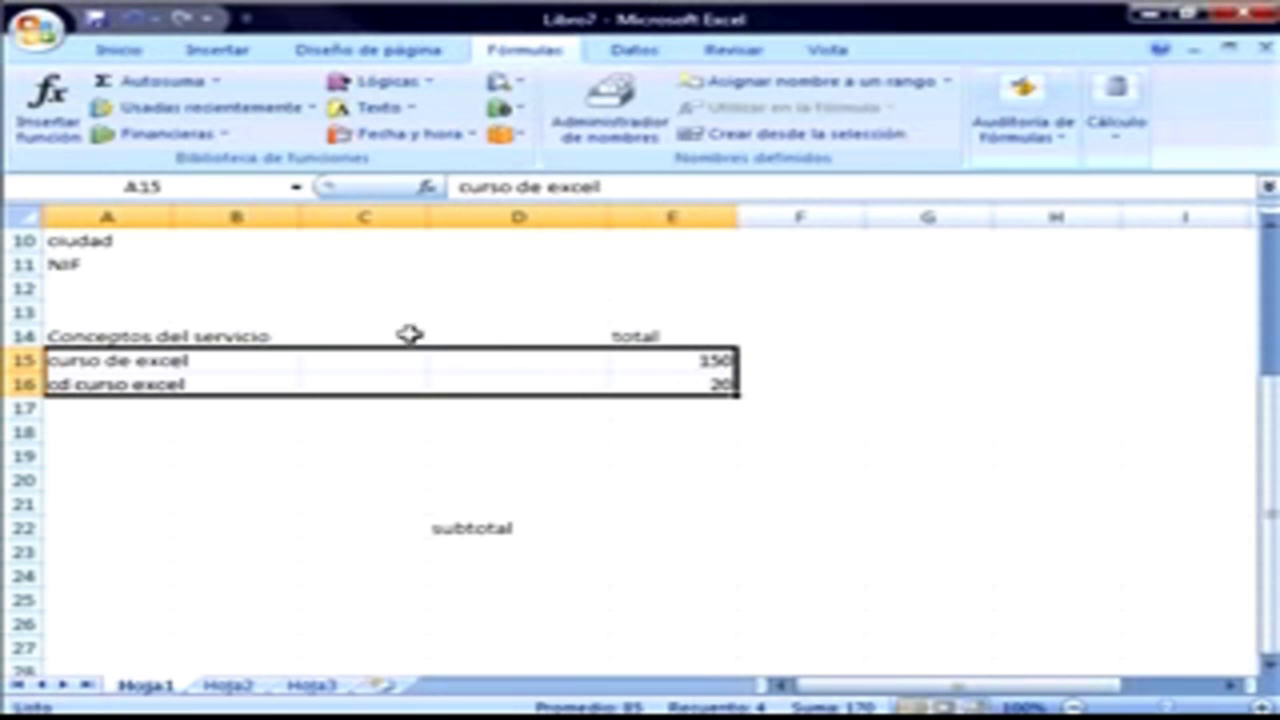
{"action": "left_click", "coordinate": [214, 54]}
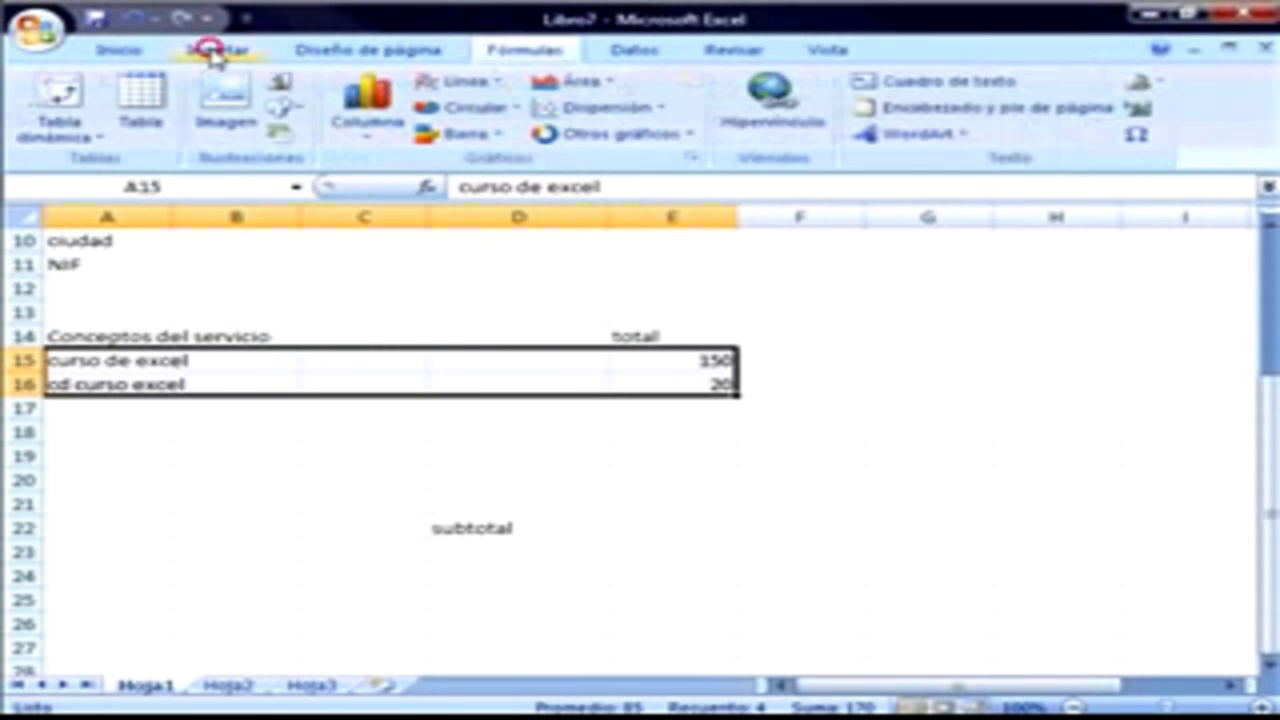
{"action": "left_click", "coordinate": [165, 117]}
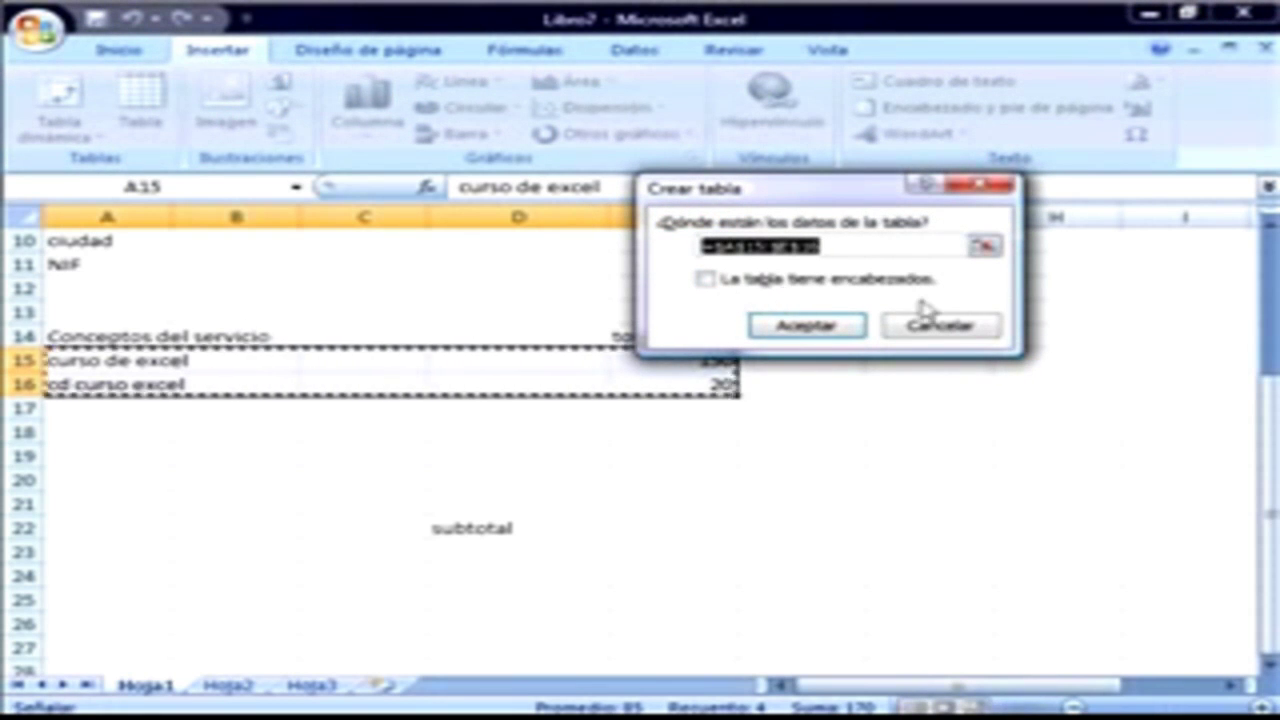
{"action": "left_click", "coordinate": [818, 330]}
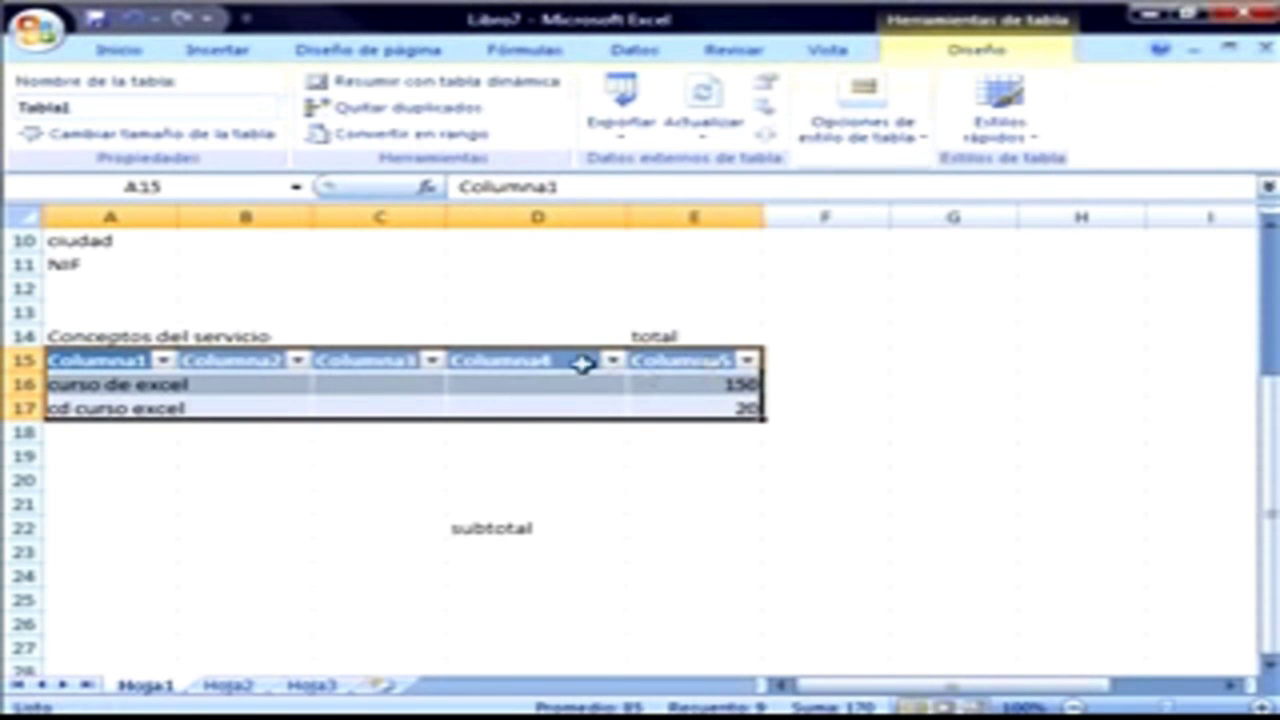
Hide row 15, which holds the table's generic column headers.
{"action": "left_click", "coordinate": [25, 360]}
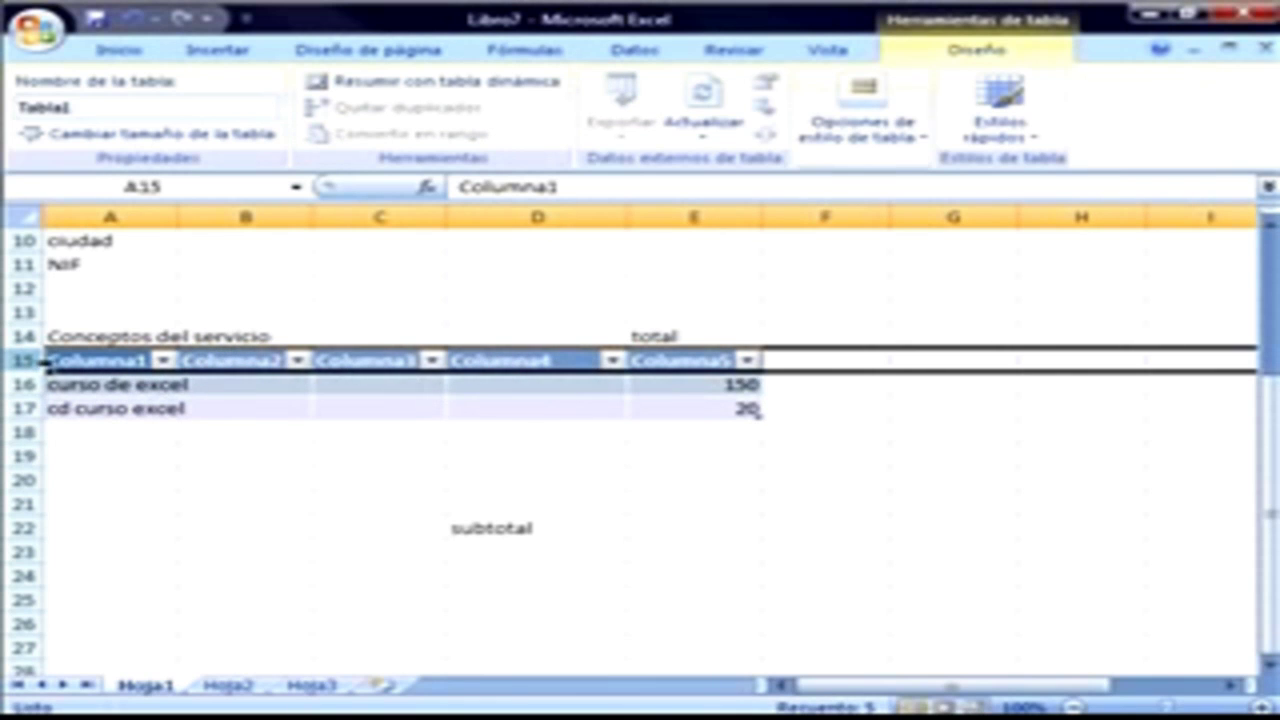
{"action": "left_click", "coordinate": [38, 356]}
{"action": "right_click", "coordinate": [44, 364]}
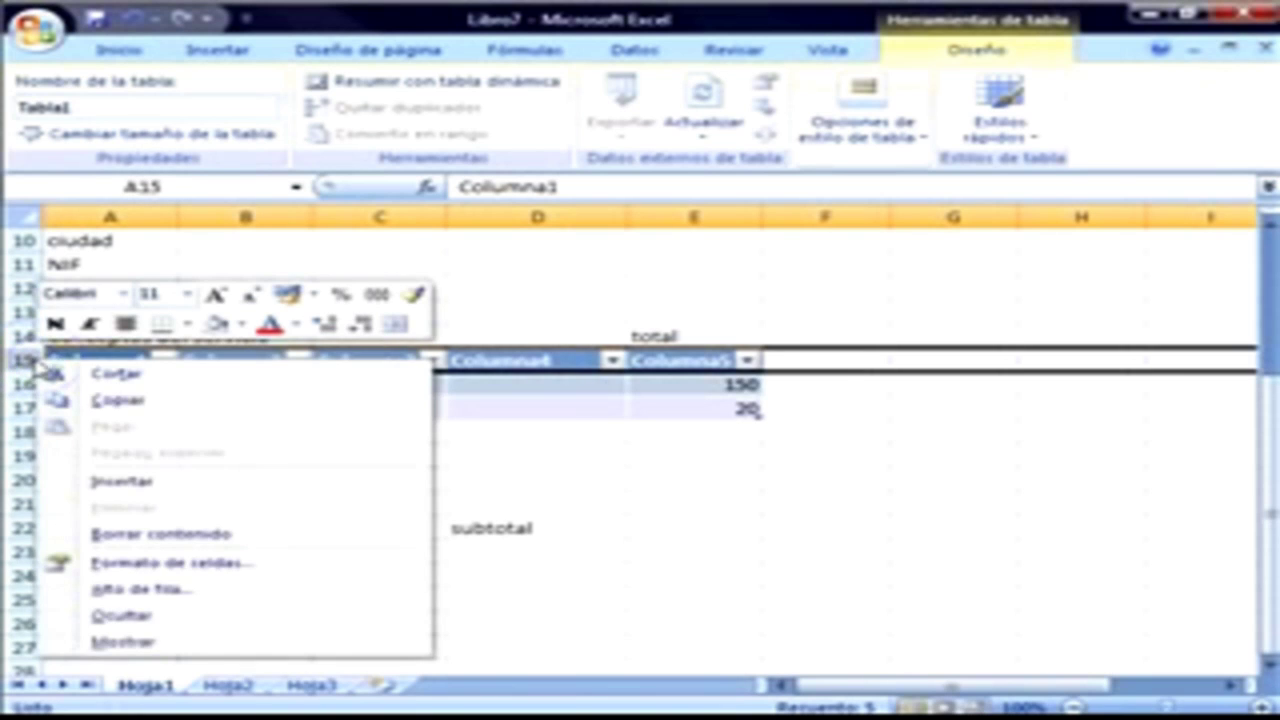
{"action": "left_click", "coordinate": [108, 614]}
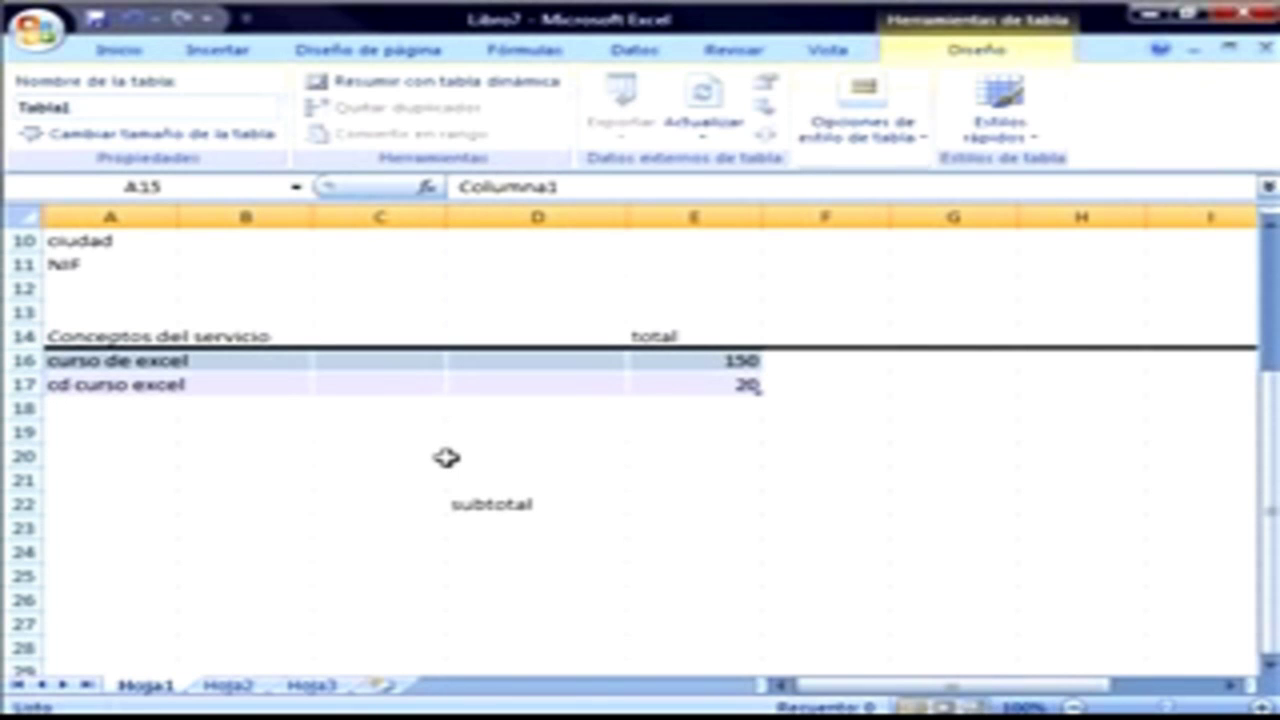
Add a table row for the concept "curso word" in cell A18 with the amount 150 in cell E18.
{"action": "left_click", "coordinate": [110, 408]}
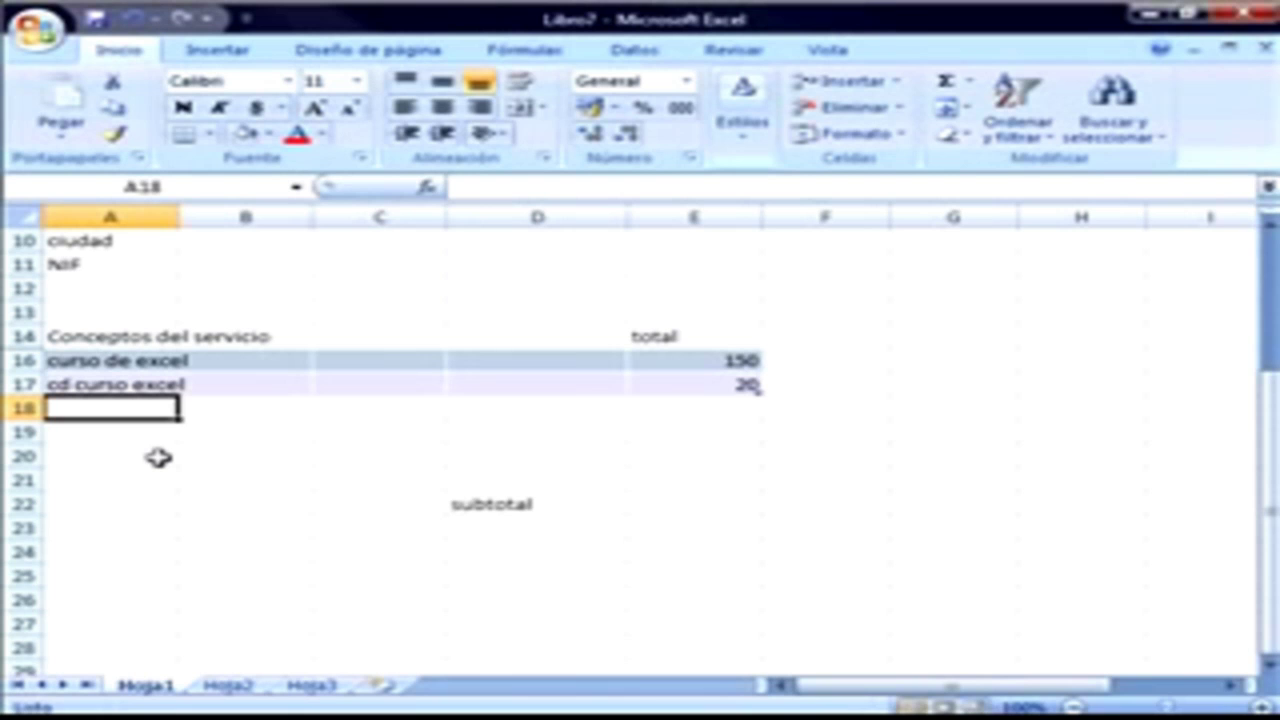
{"action": "type", "text": "curso"}
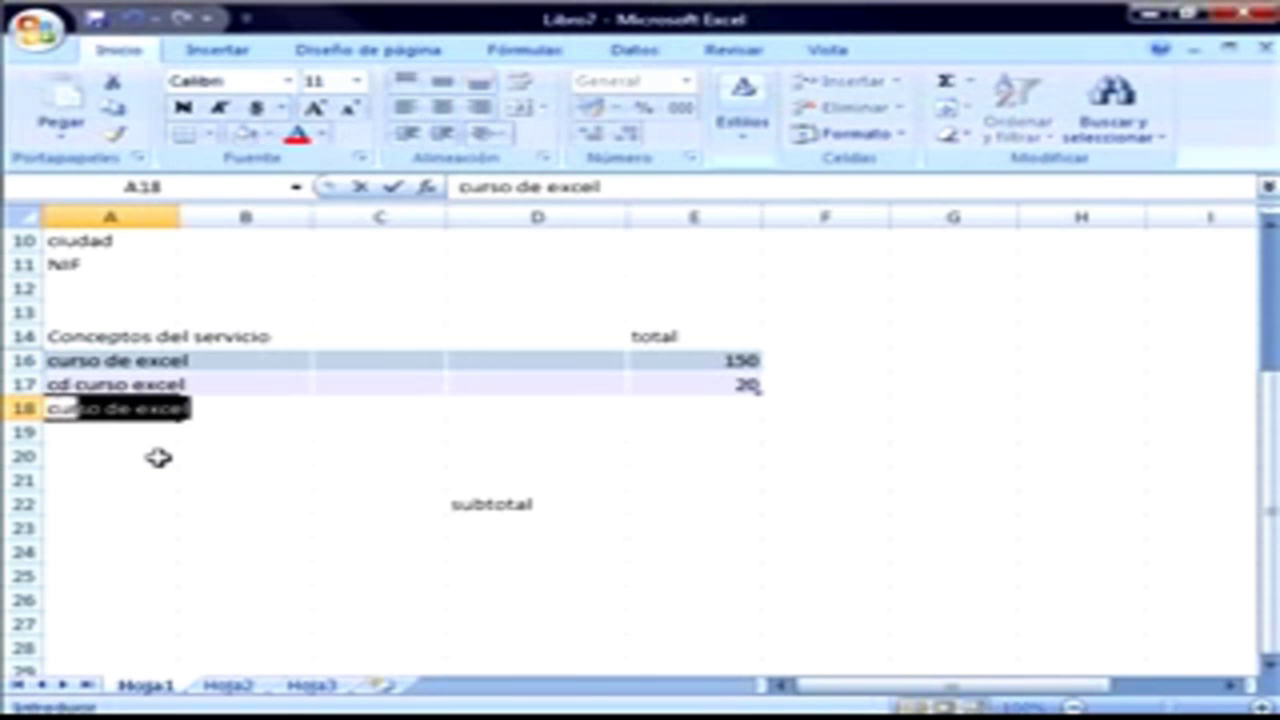
{"action": "type", "text": " word"}
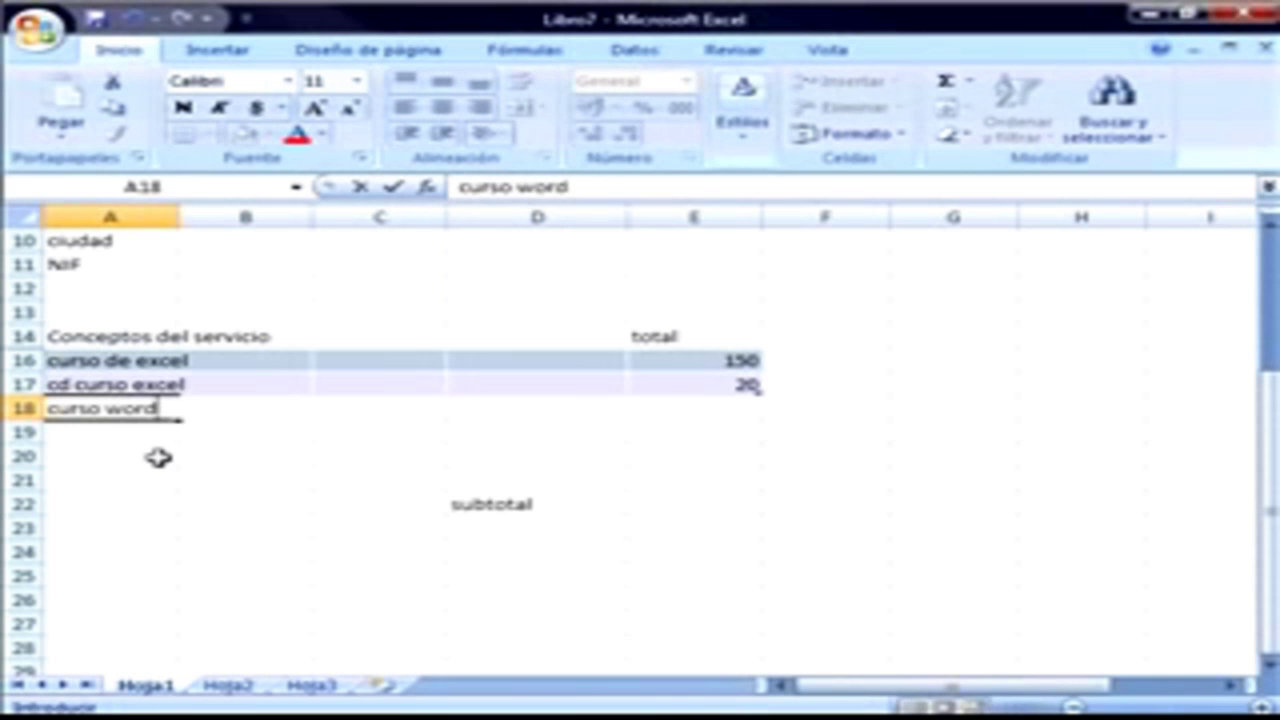
{"action": "key", "text": "Tab"}
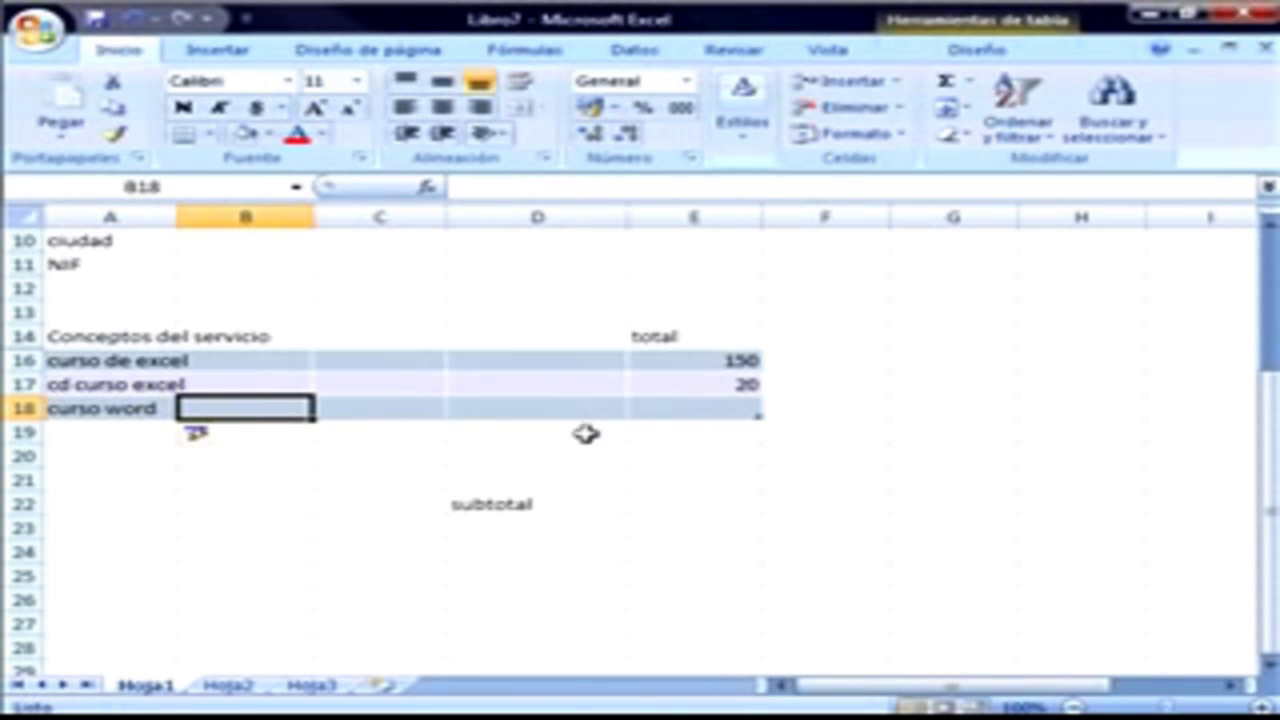
{"action": "left_click", "coordinate": [701, 409]}
{"action": "type", "text": "1"}
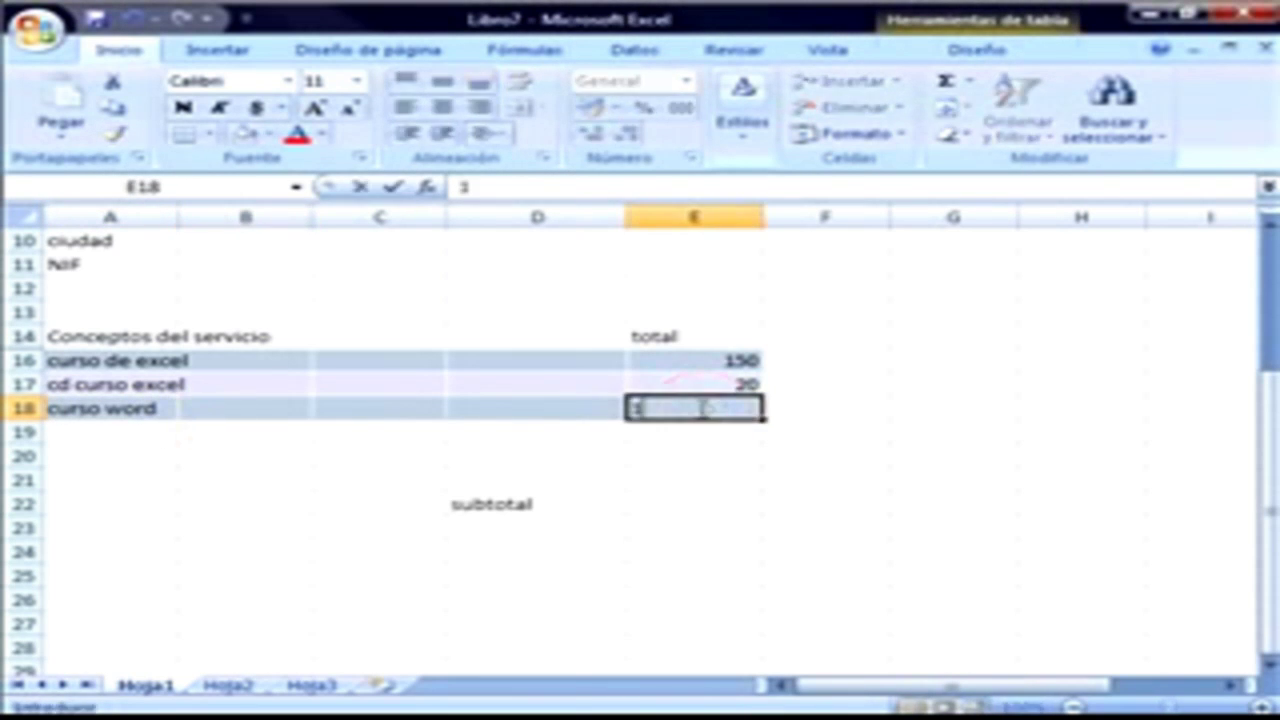
{"action": "type", "text": "50"}
{"action": "left_click", "coordinate": [527, 409]}
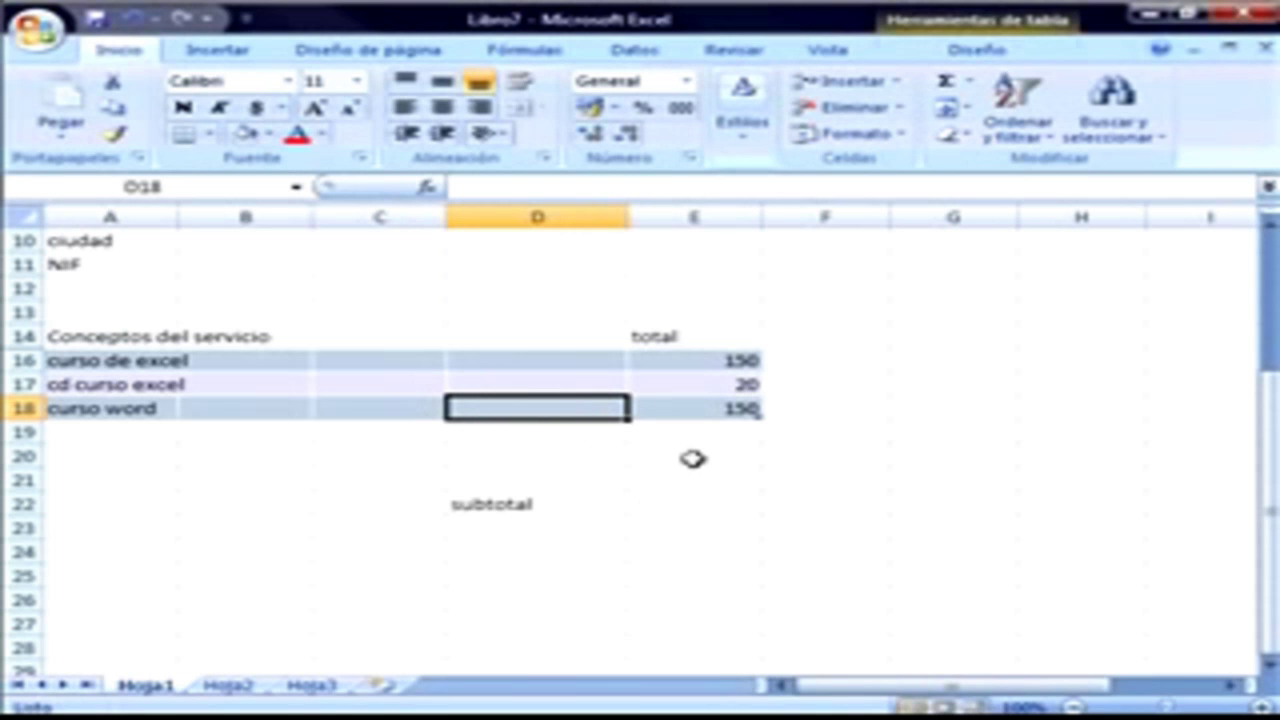
Define the name "total" with workbook scope for the table amounts in cells E16:E18.
{"action": "left_click_drag", "start_coordinate": [709, 363], "coordinate": [703, 402]}
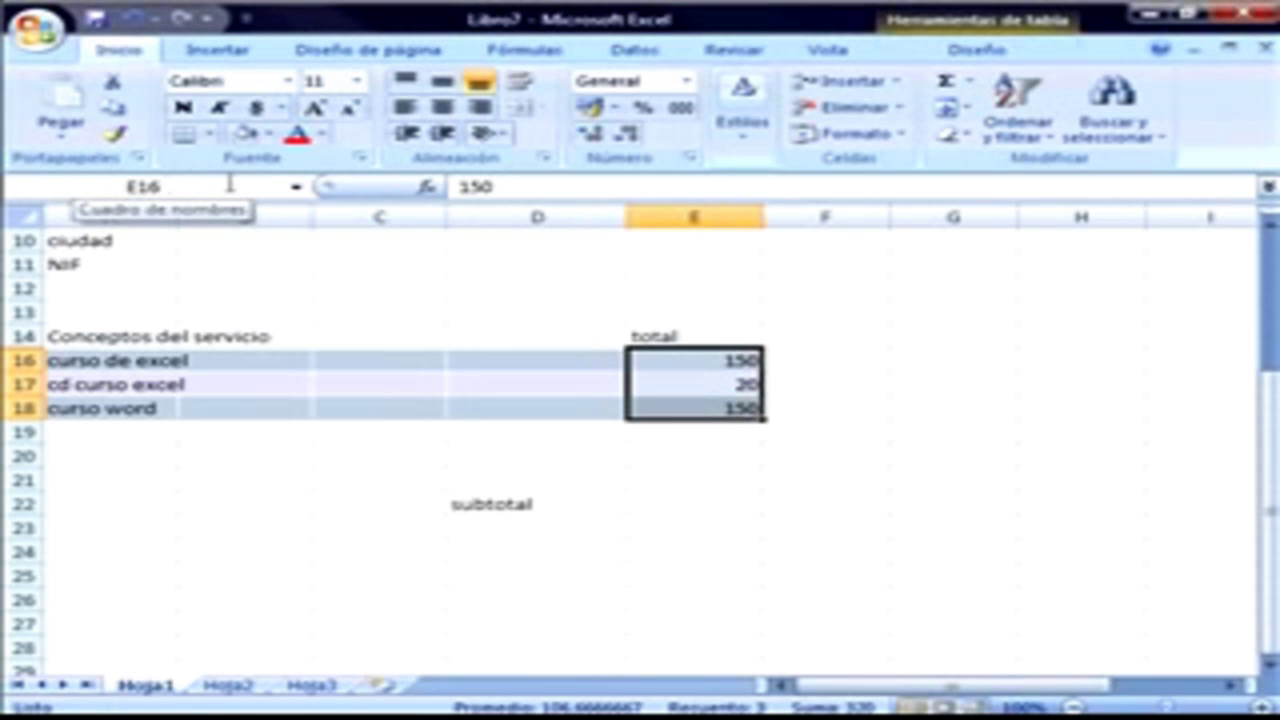
{"action": "left_click", "coordinate": [530, 50]}
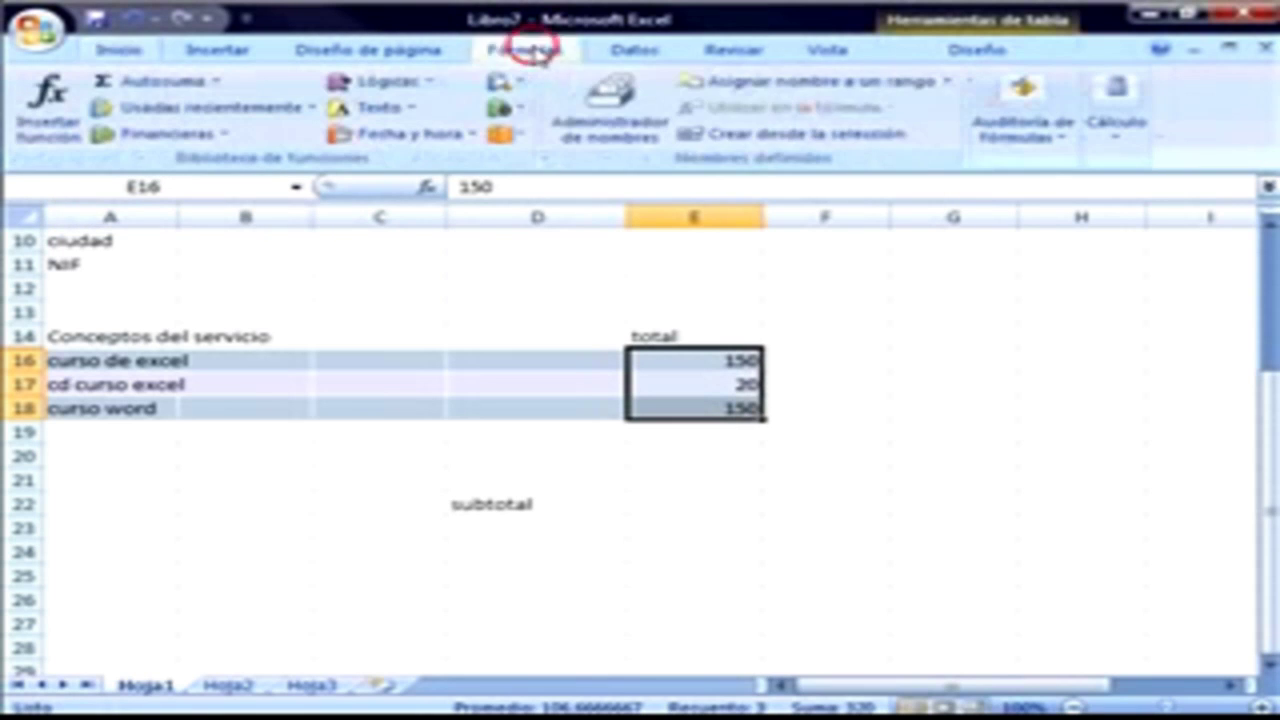
{"action": "left_click", "coordinate": [733, 84]}
{"action": "left_click_drag", "start_coordinate": [695, 145], "coordinate": [911, 239]}
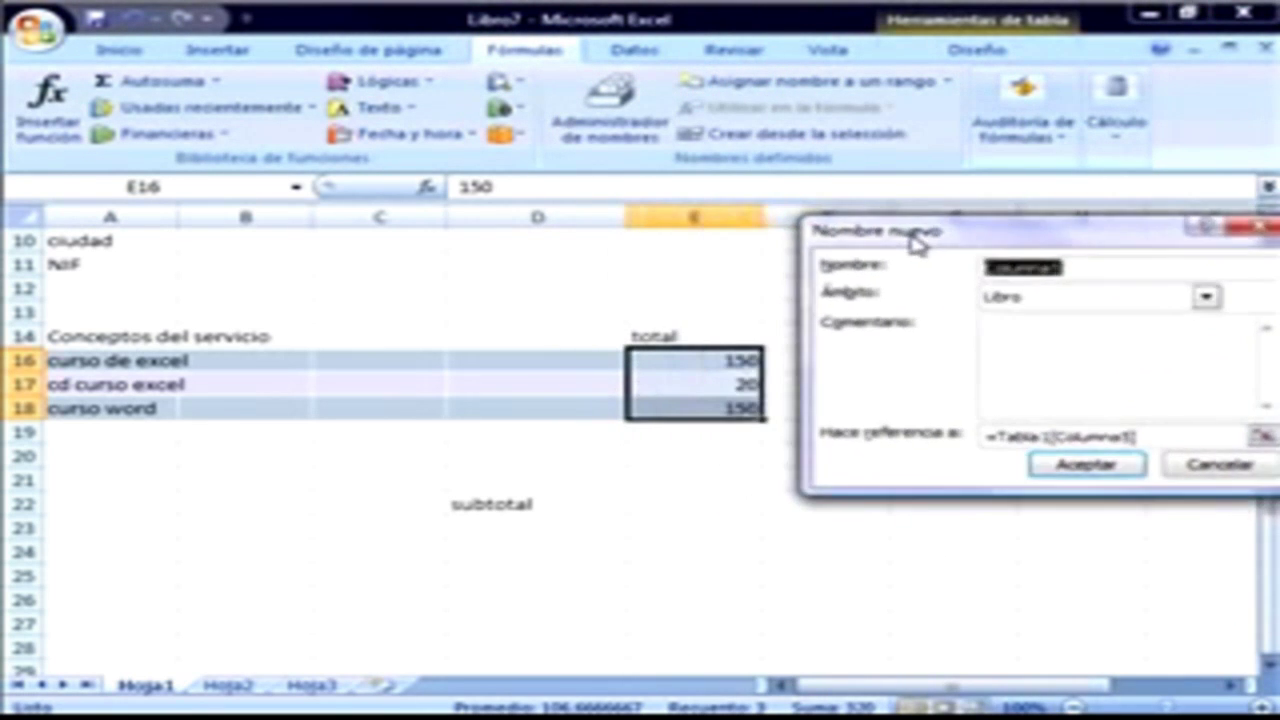
{"action": "type", "text": "suma"}
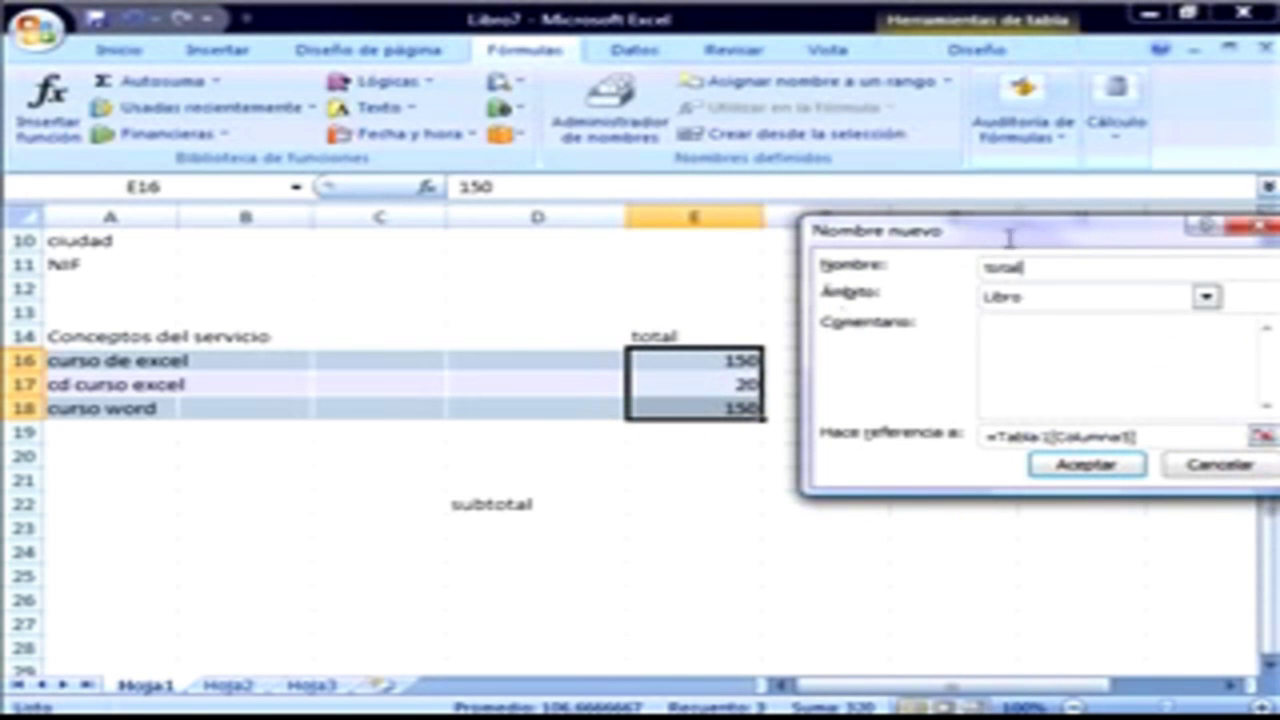
{"action": "left_click", "coordinate": [1086, 464]}
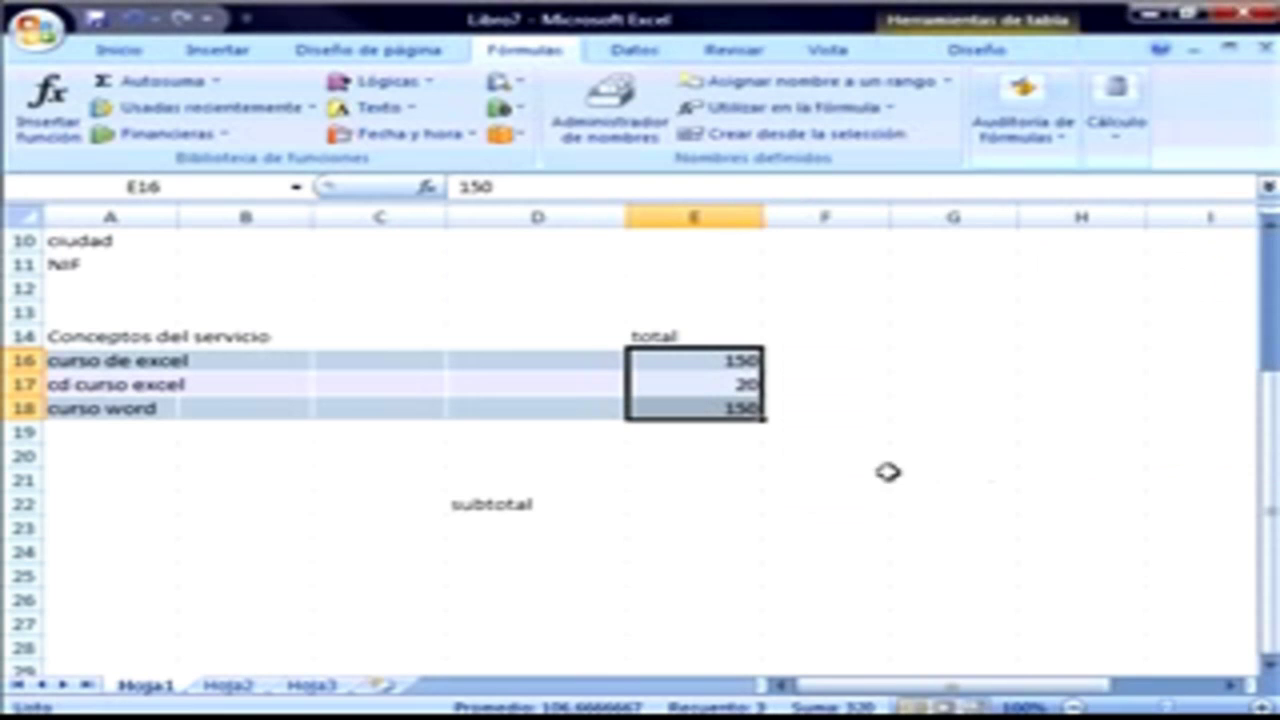
Calculate the subtotal in cell E22 with an AutoSum of the table amounts in E16:E18, using =SUMA(Tabla1[Columna5]).
{"action": "left_click", "coordinate": [680, 503]}
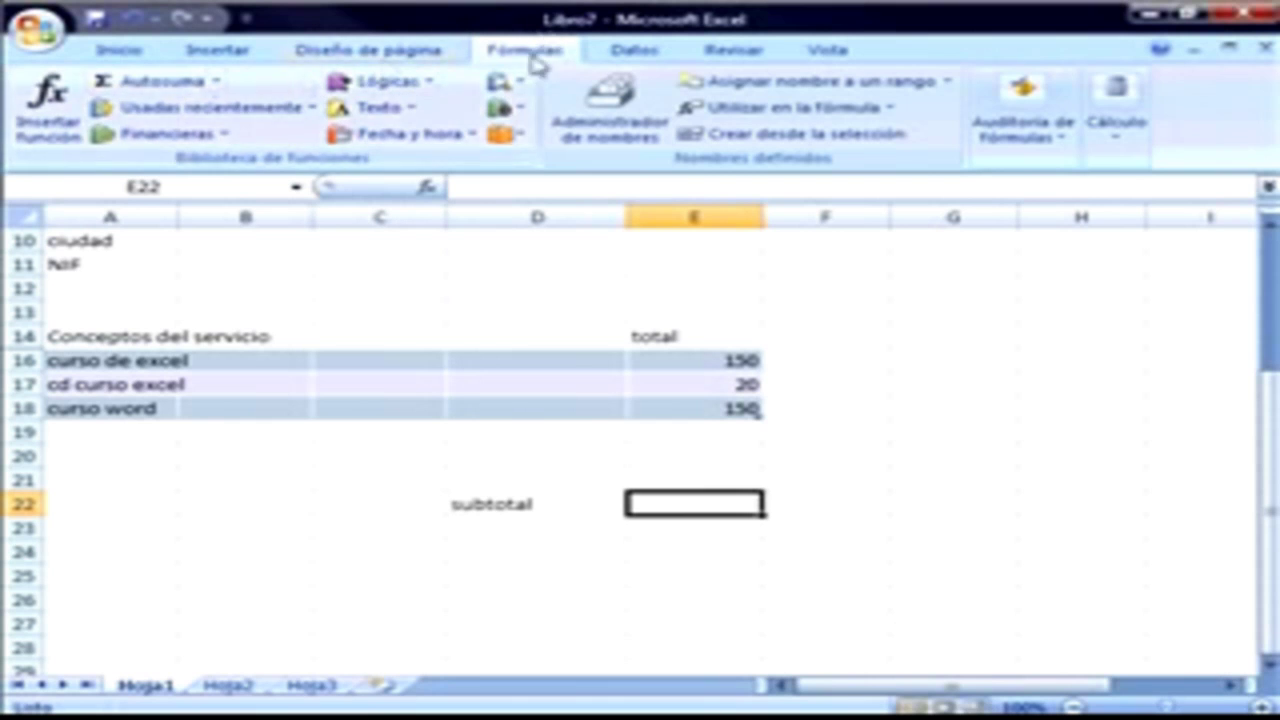
{"action": "left_click", "coordinate": [172, 89]}
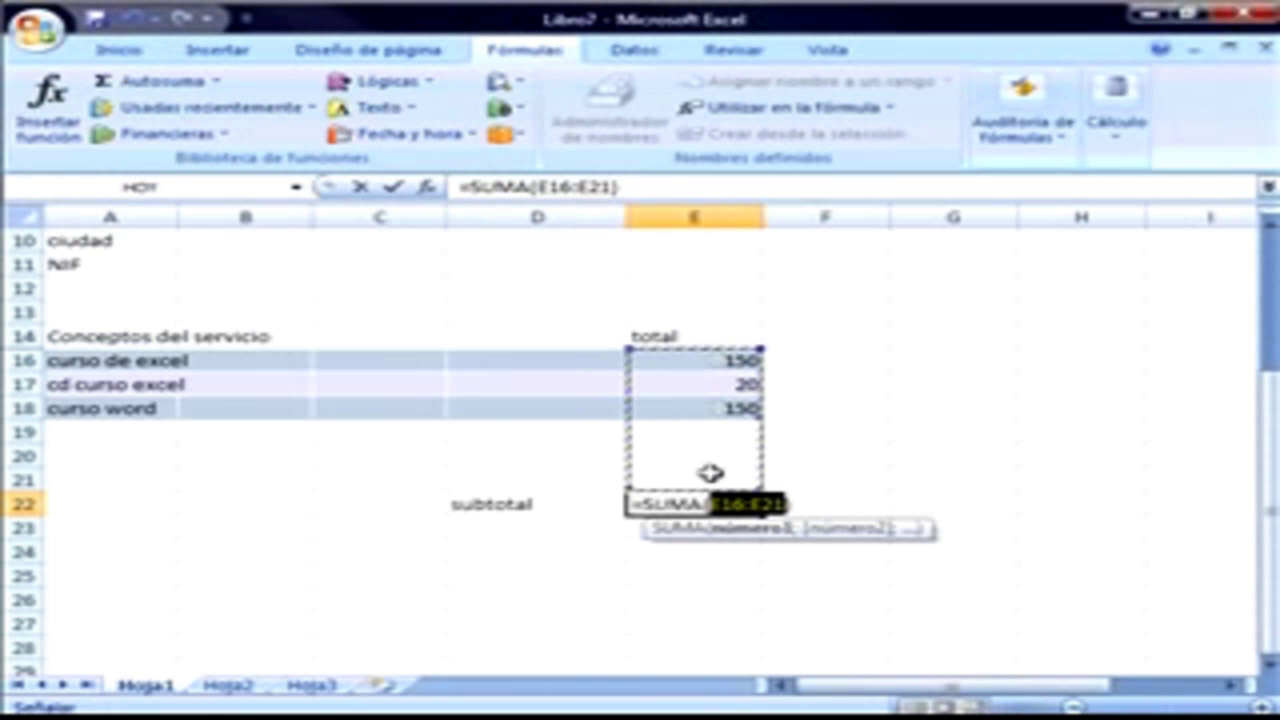
{"action": "left_click", "coordinate": [710, 364]}
{"action": "left_click_drag", "start_coordinate": [710, 366], "coordinate": [714, 408]}
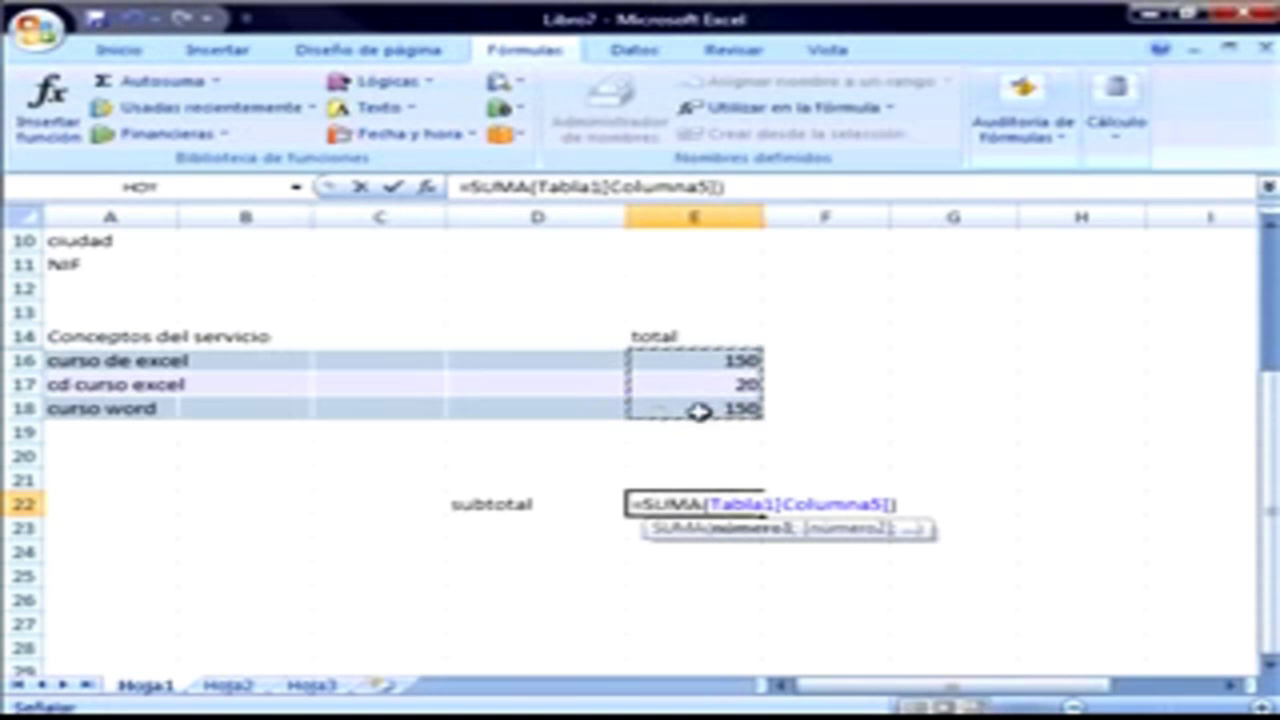
{"action": "left_click", "coordinate": [731, 188]}
{"action": "type", "text": ")"}
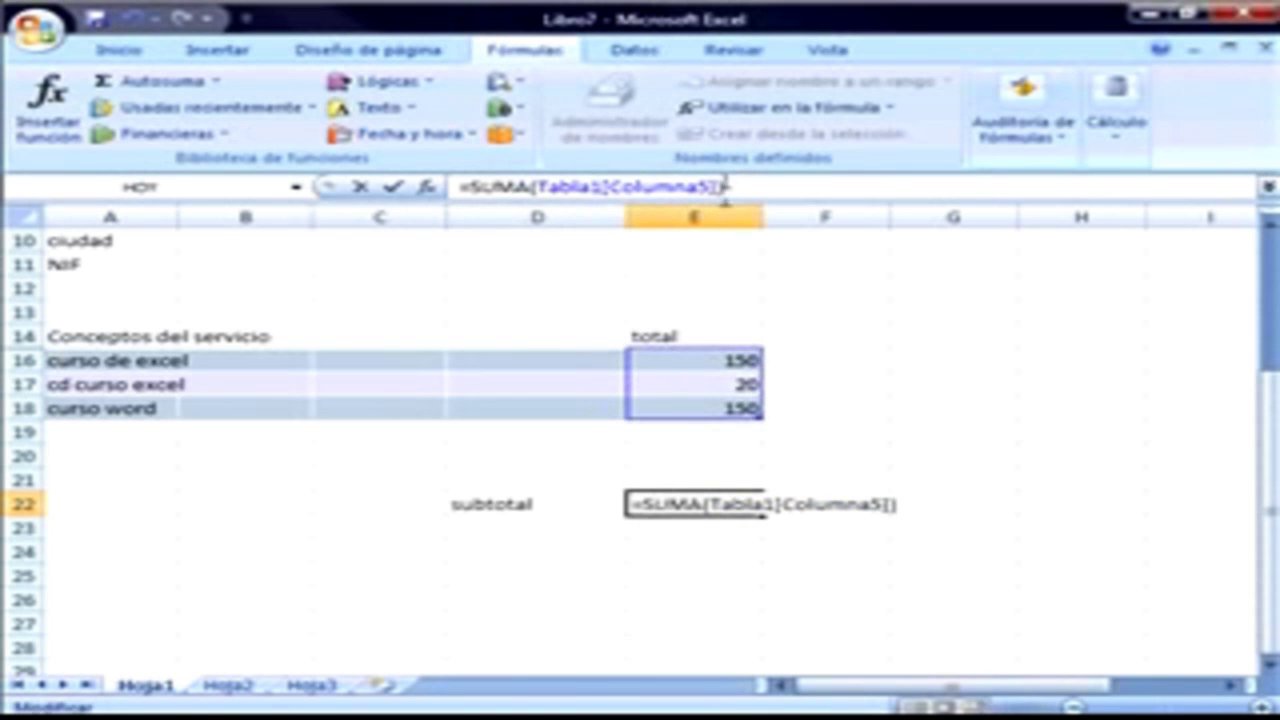
{"action": "key", "text": "Tab"}
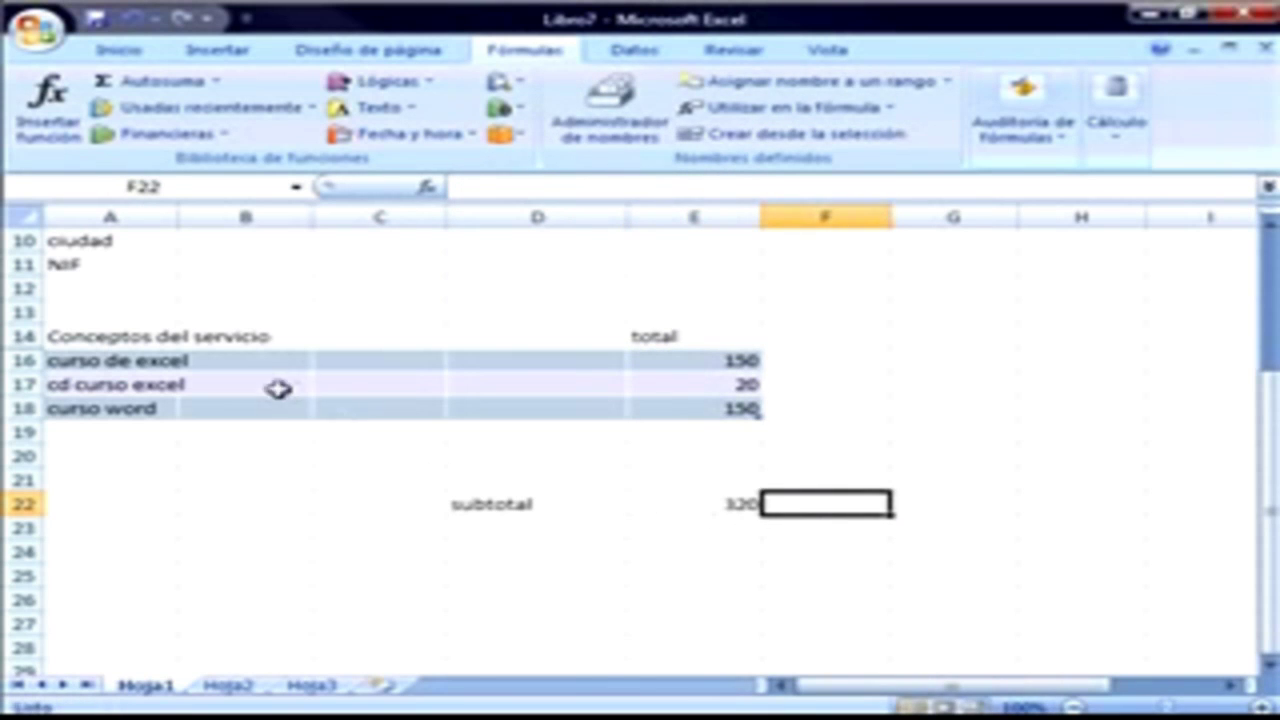
Add a table row for the concept "cd curso word" in cell A19 with the amount 15 in cell E19.
{"action": "left_click", "coordinate": [105, 430]}
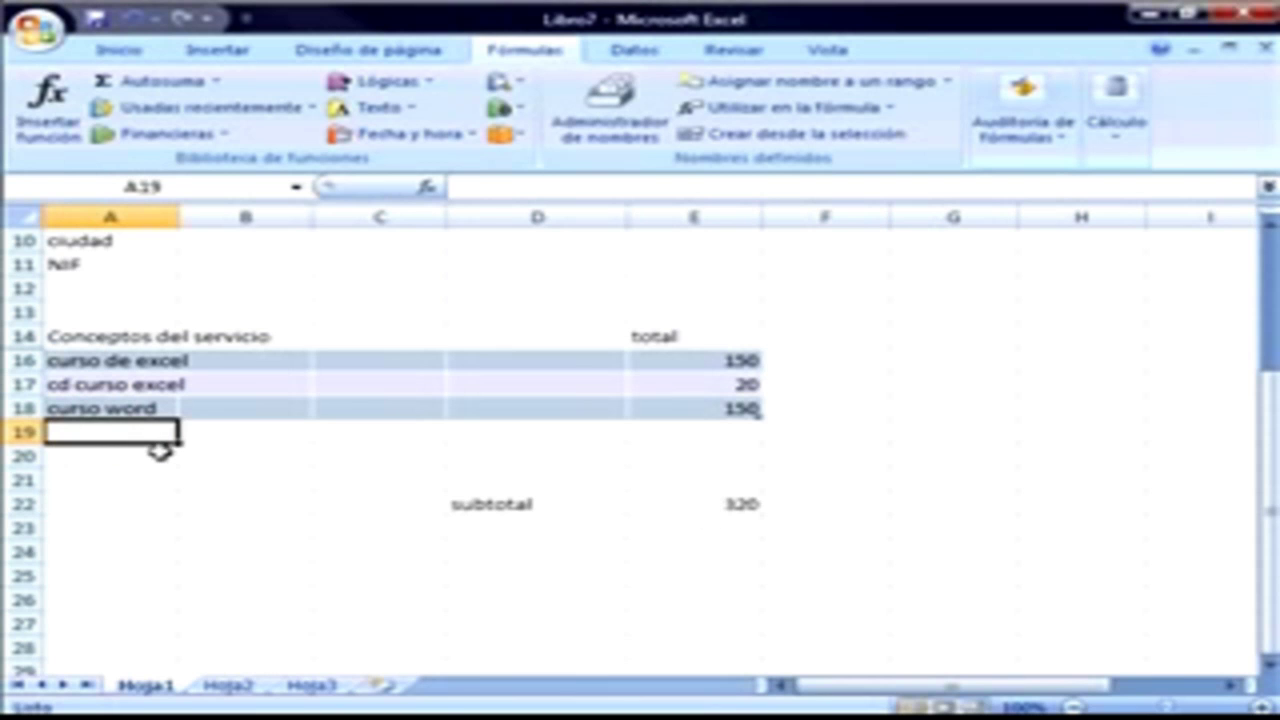
{"action": "type", "text": "cd curso word"}
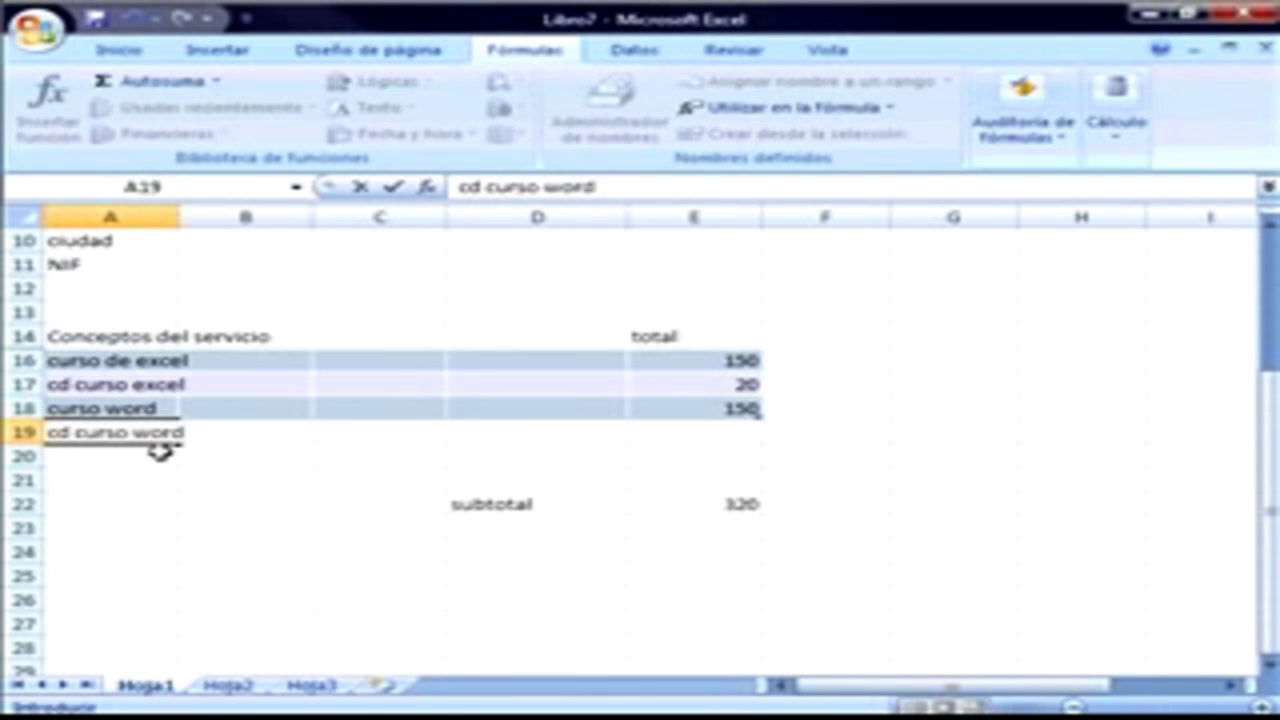
{"action": "key", "text": "Tab"}
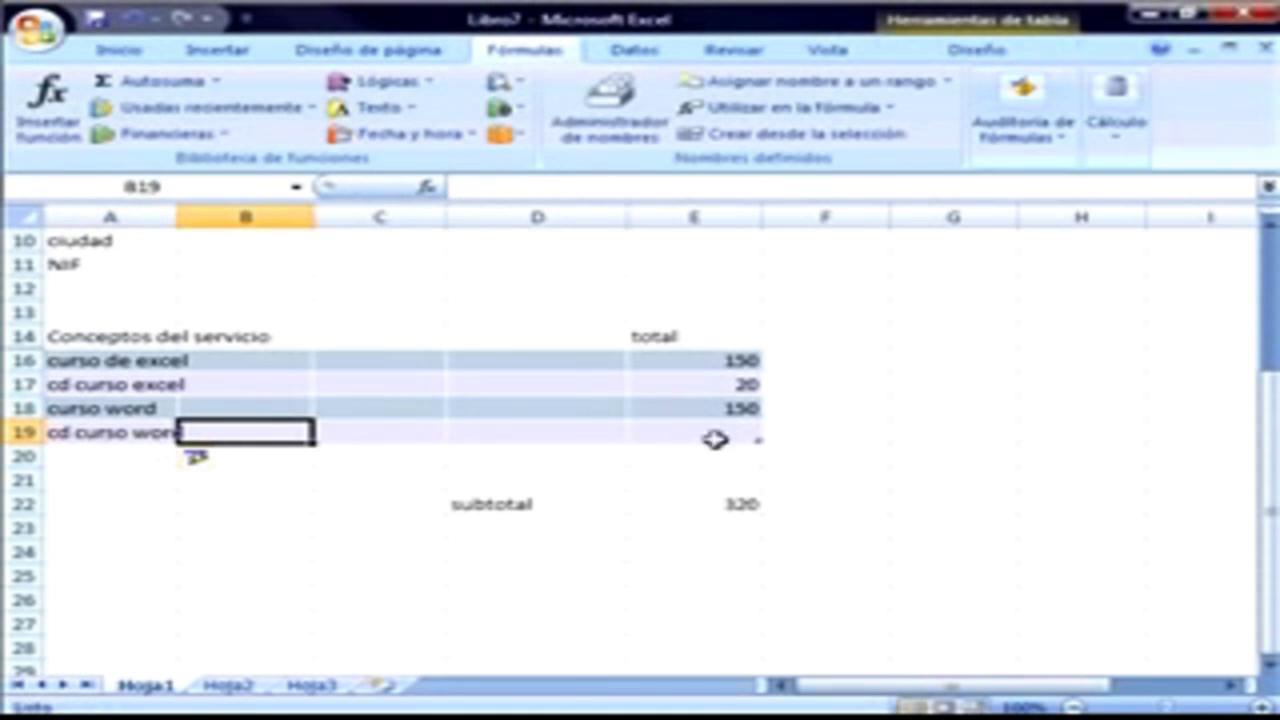
{"action": "left_click", "coordinate": [747, 432]}
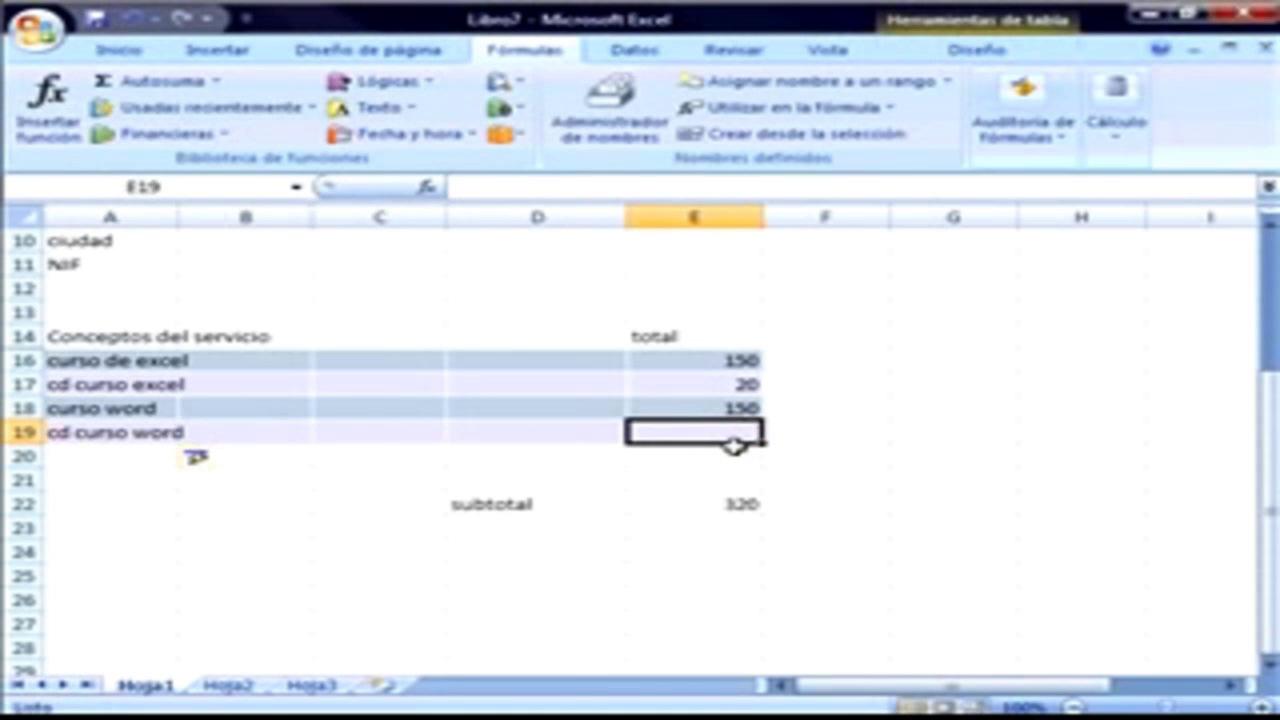
{"action": "type", "text": "15"}
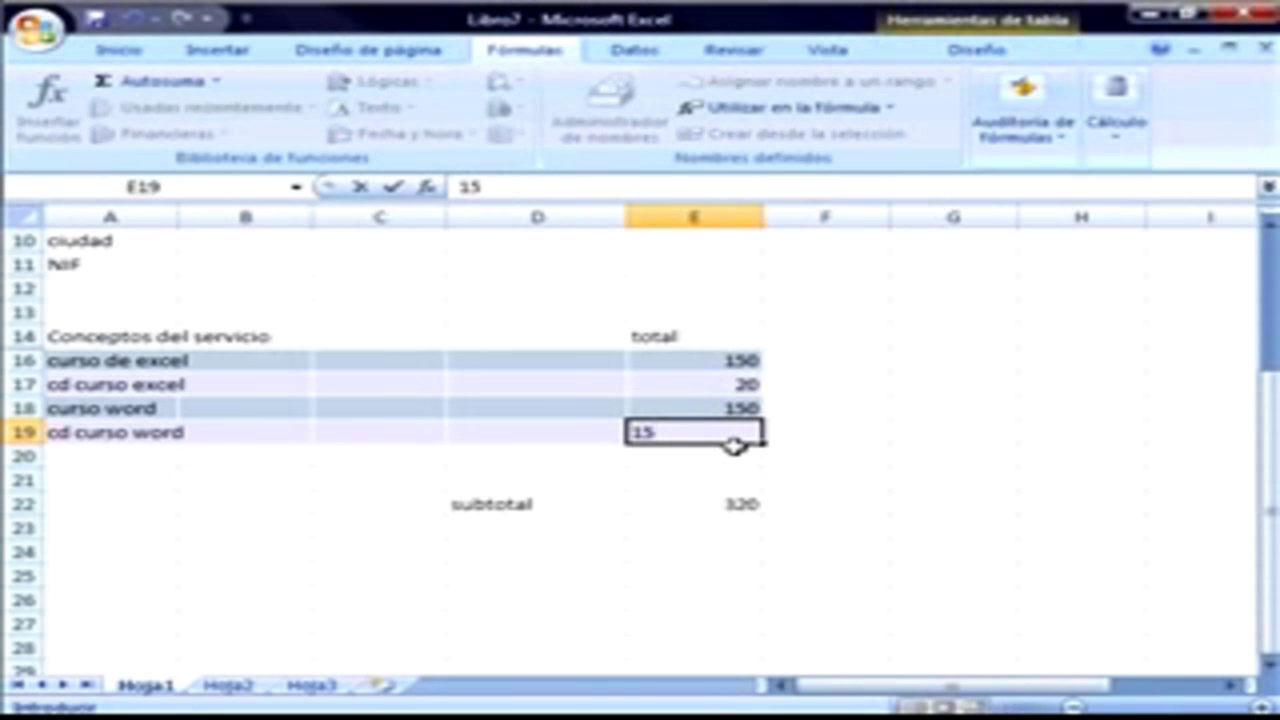
{"action": "key", "text": "Up"}
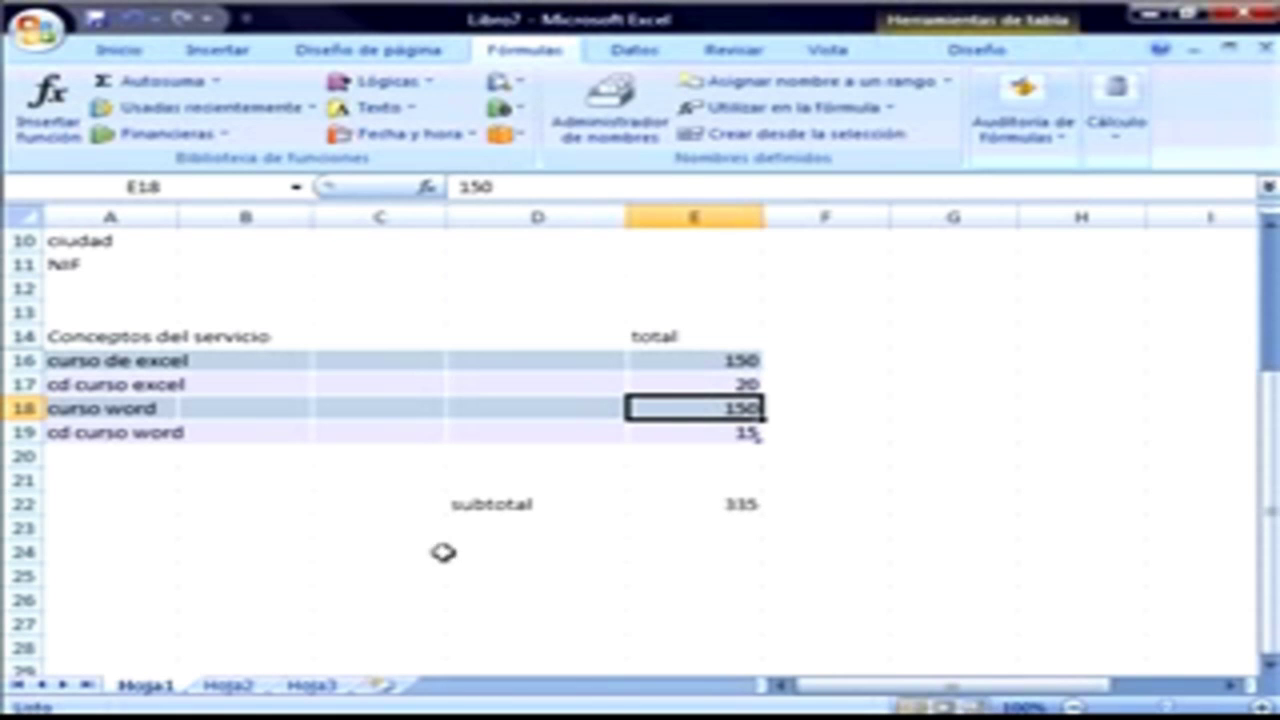
Enter the label "IVA" in cell C23 and its rate of 16% in cell D23.
{"action": "left_click", "coordinate": [397, 527]}
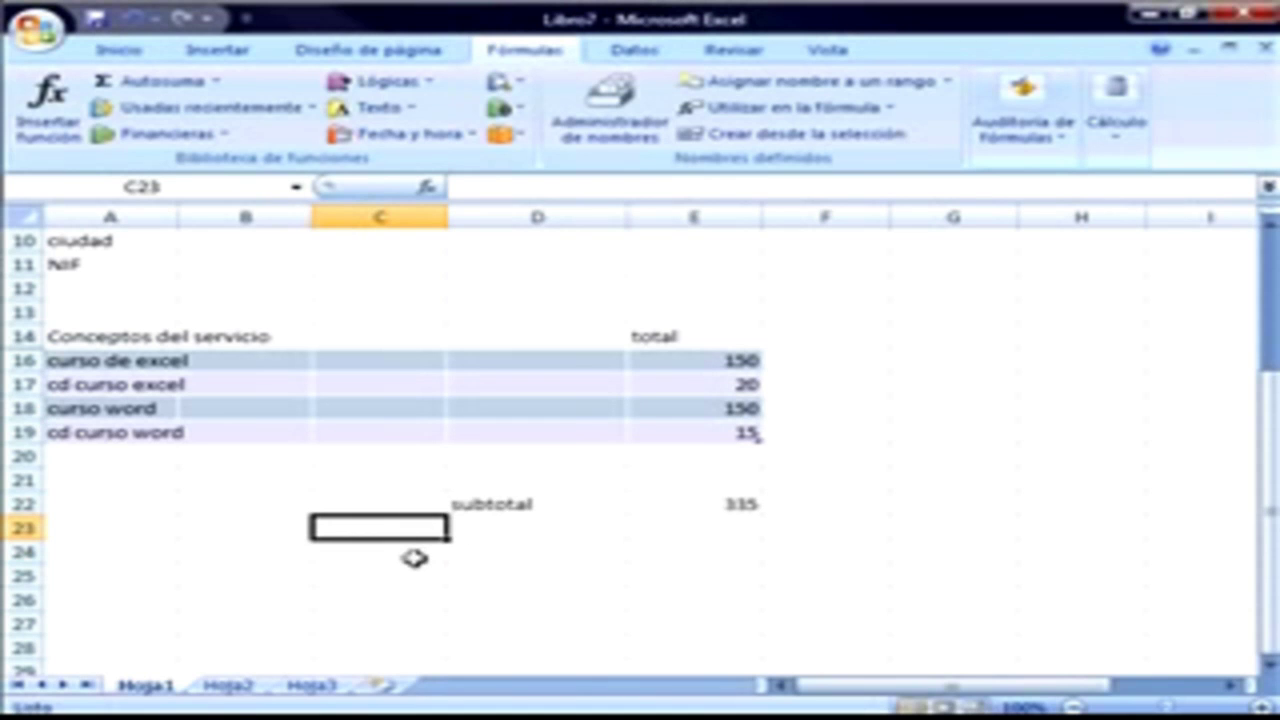
{"action": "type", "text": "IVA"}
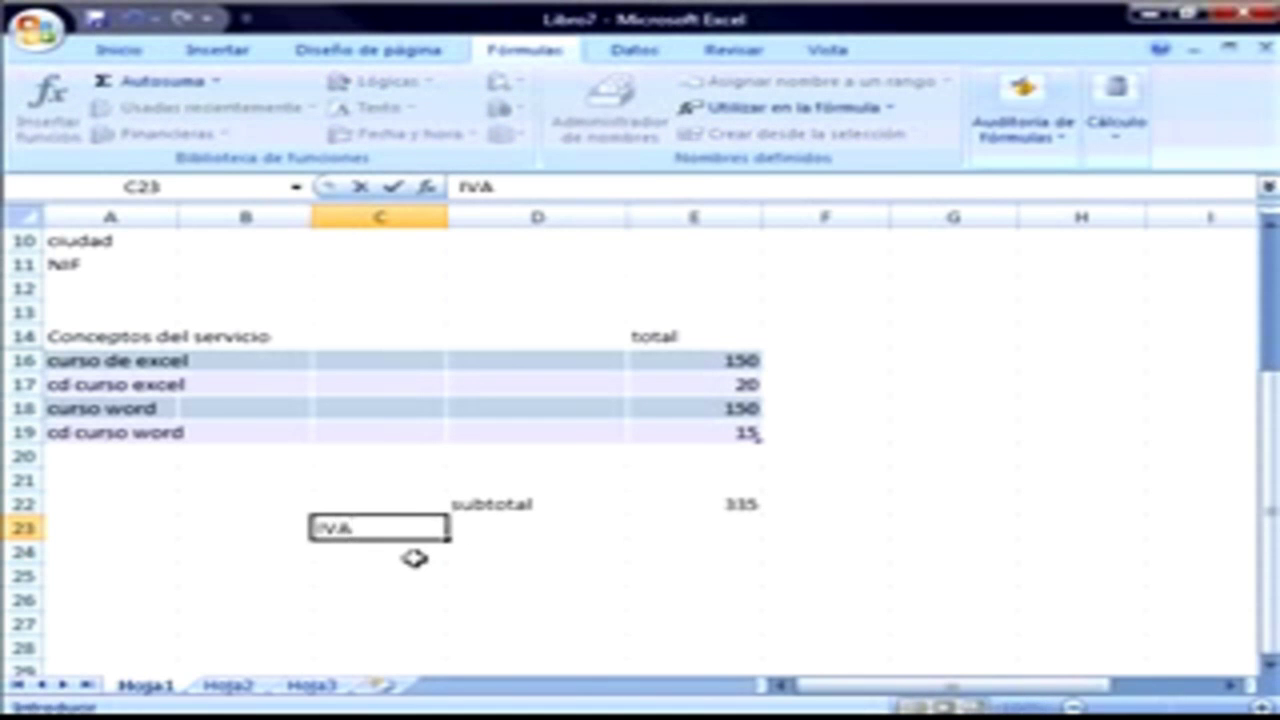
{"action": "left_click", "coordinate": [517, 529]}
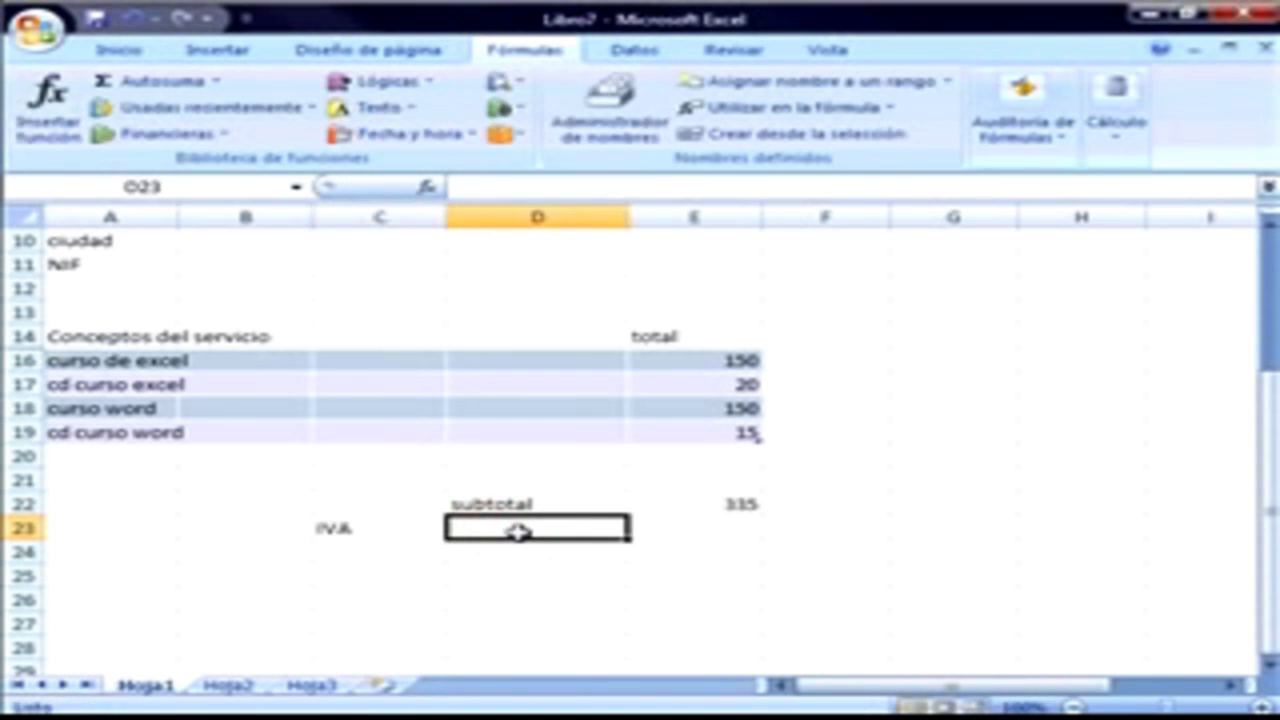
{"action": "type", "text": "16%"}
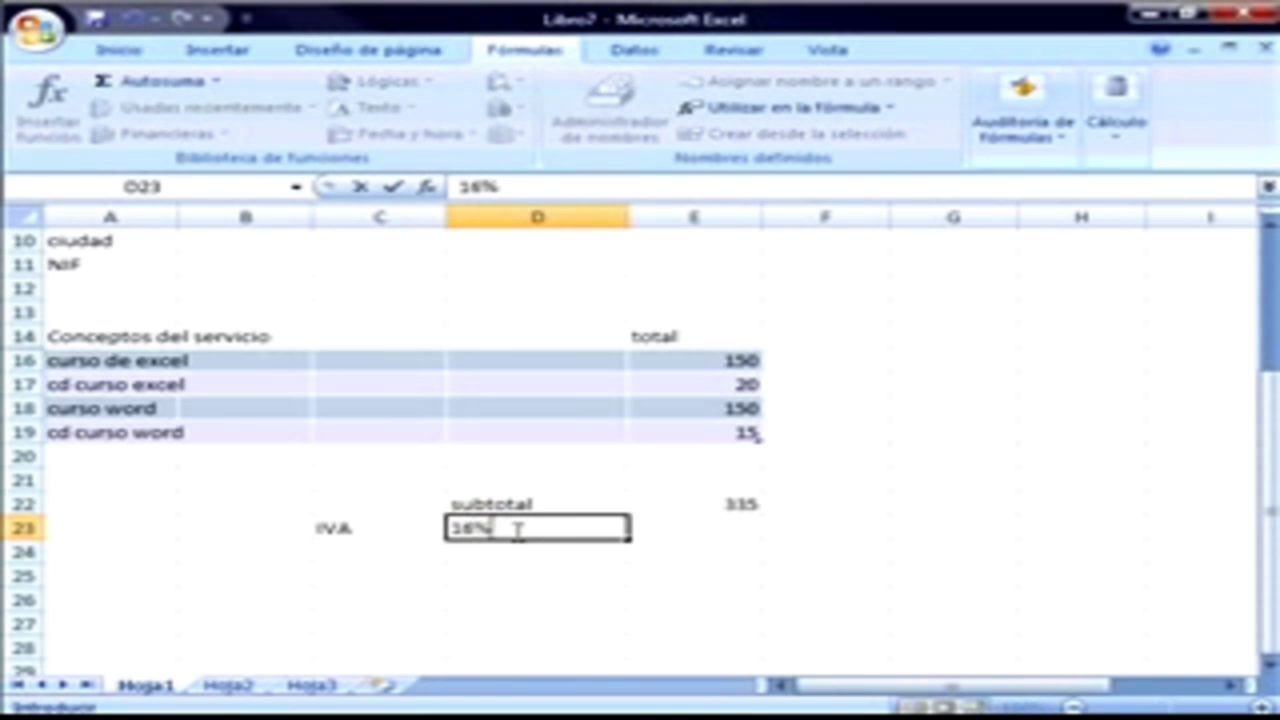
{"action": "key", "text": "Return"}
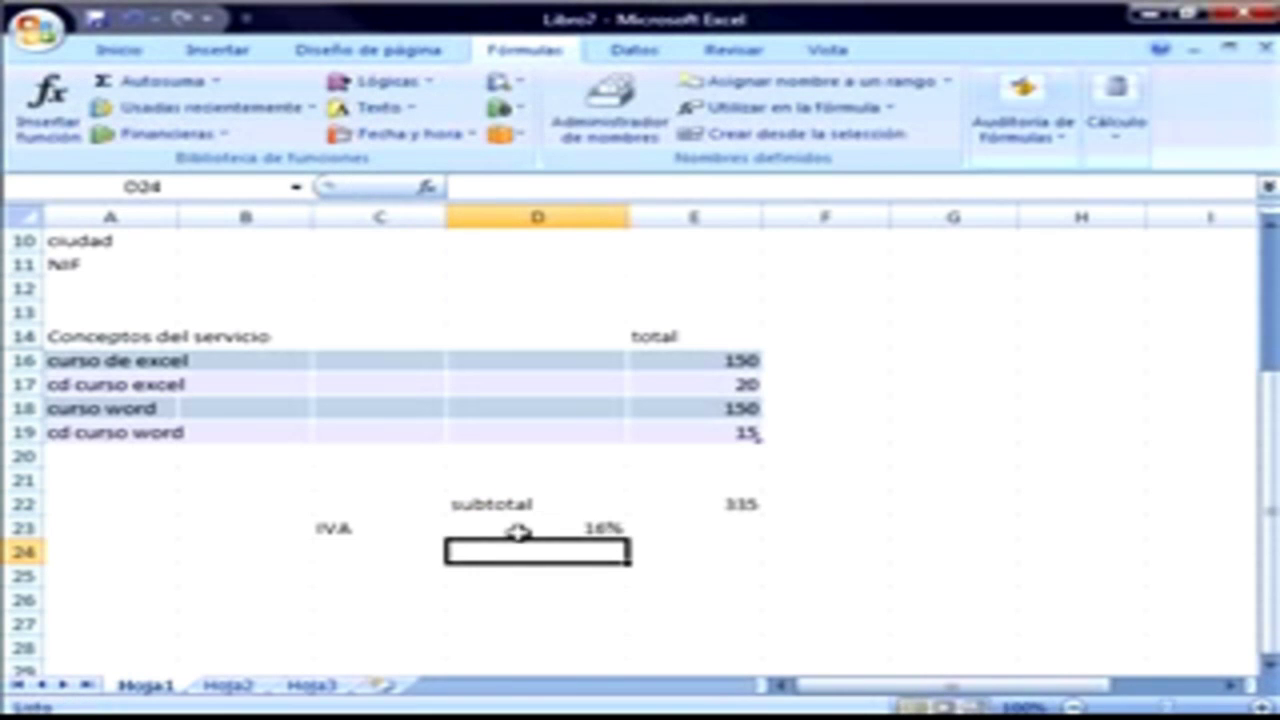
Enter the label "Retención" in cell C24 and its rate of 20% in cell D24.
{"action": "left_click", "coordinate": [376, 554]}
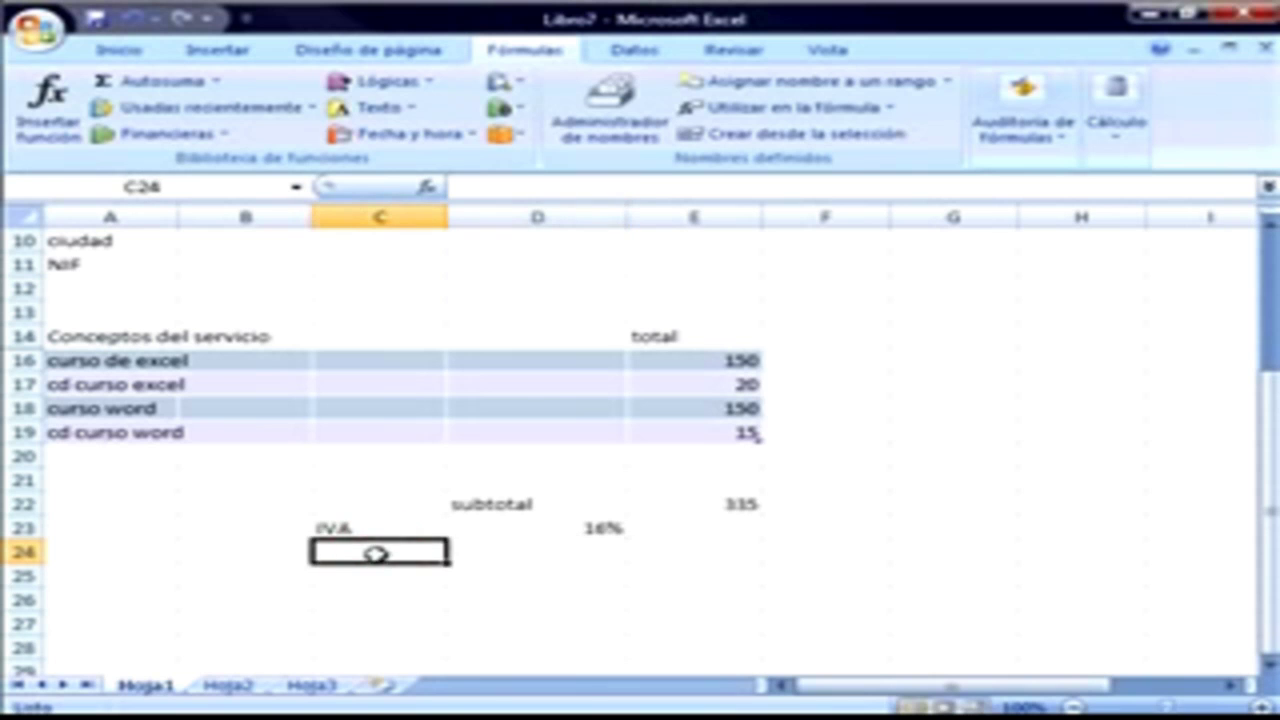
{"action": "type", "text": "Retenci"}
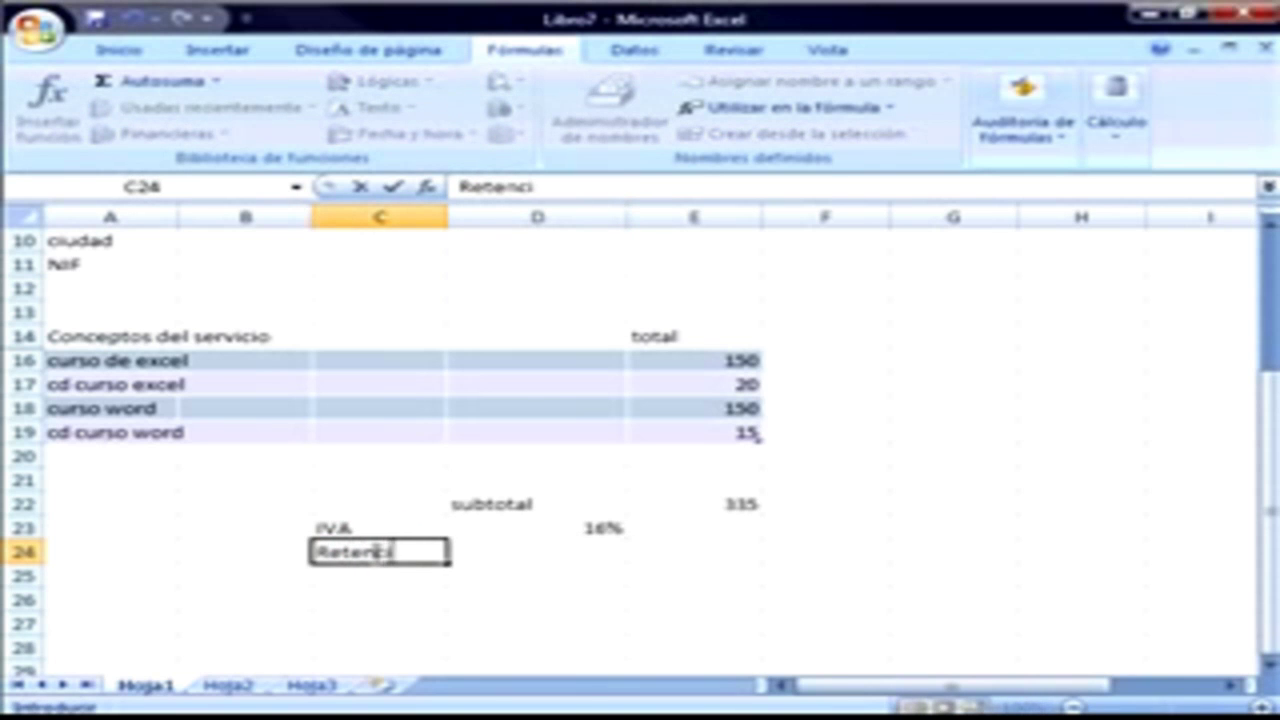
{"action": "type", "text": "ón"}
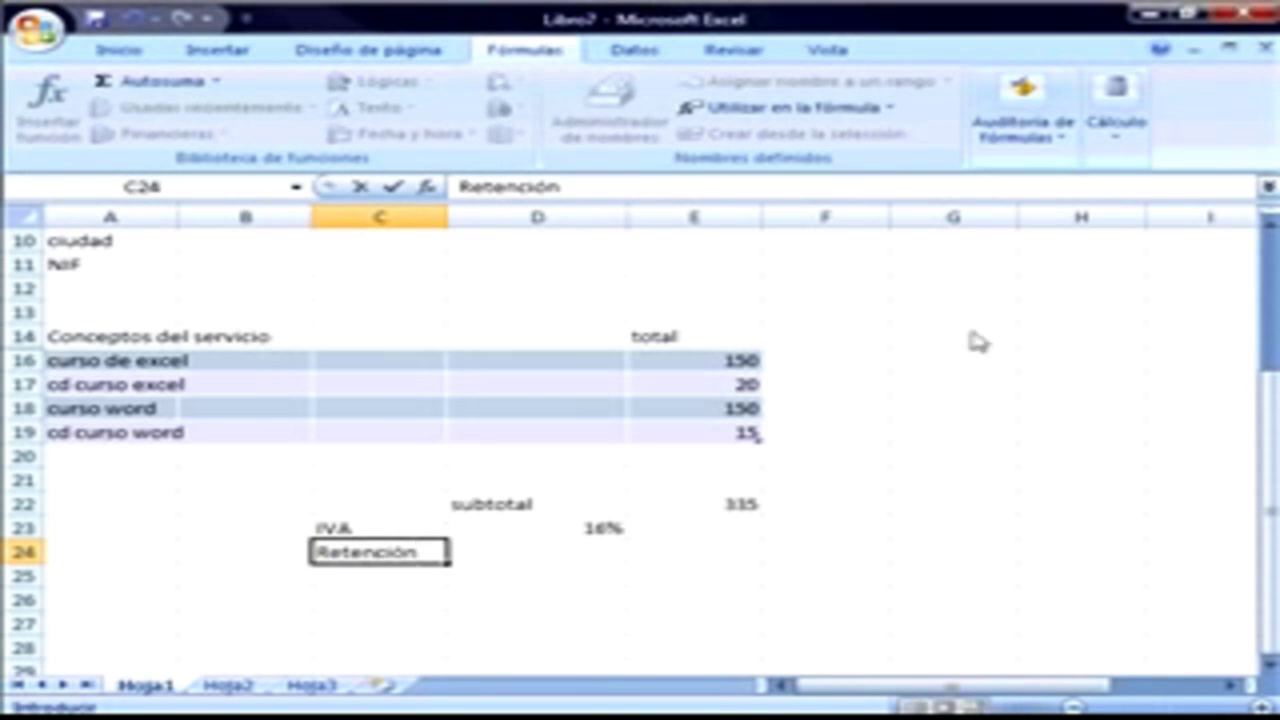
{"action": "left_click", "coordinate": [583, 557]}
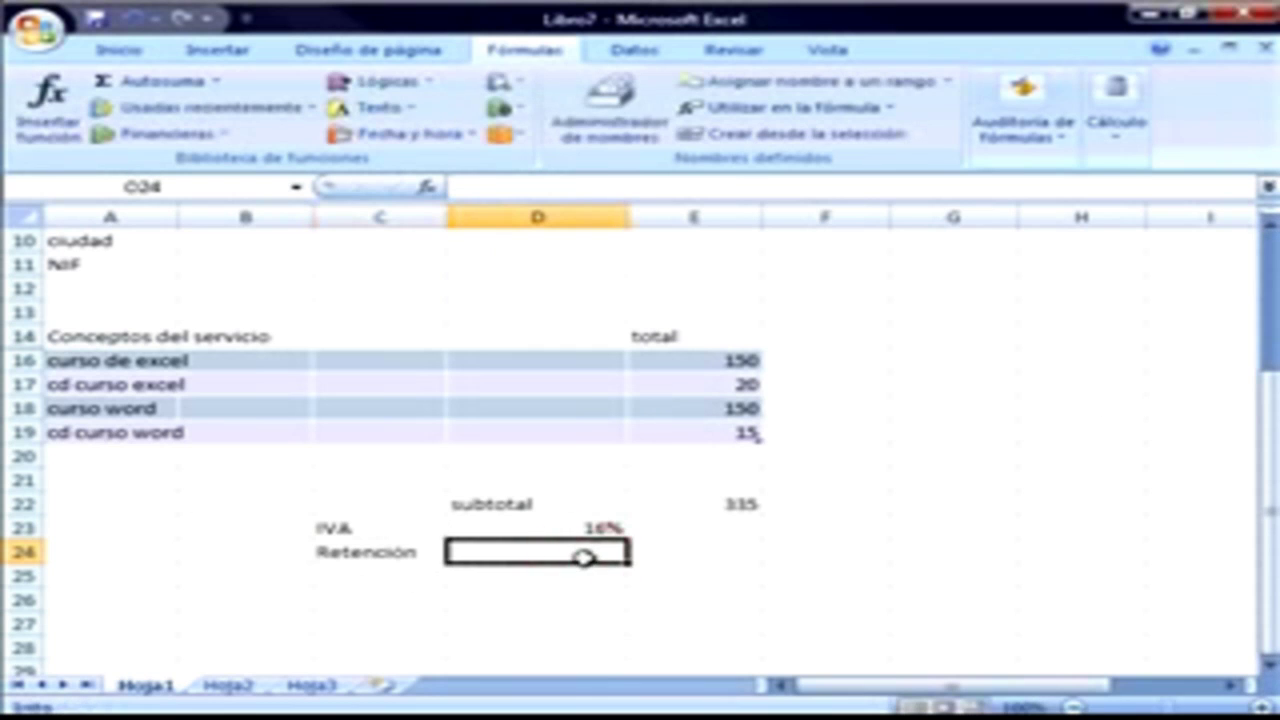
{"action": "type", "text": "20%"}
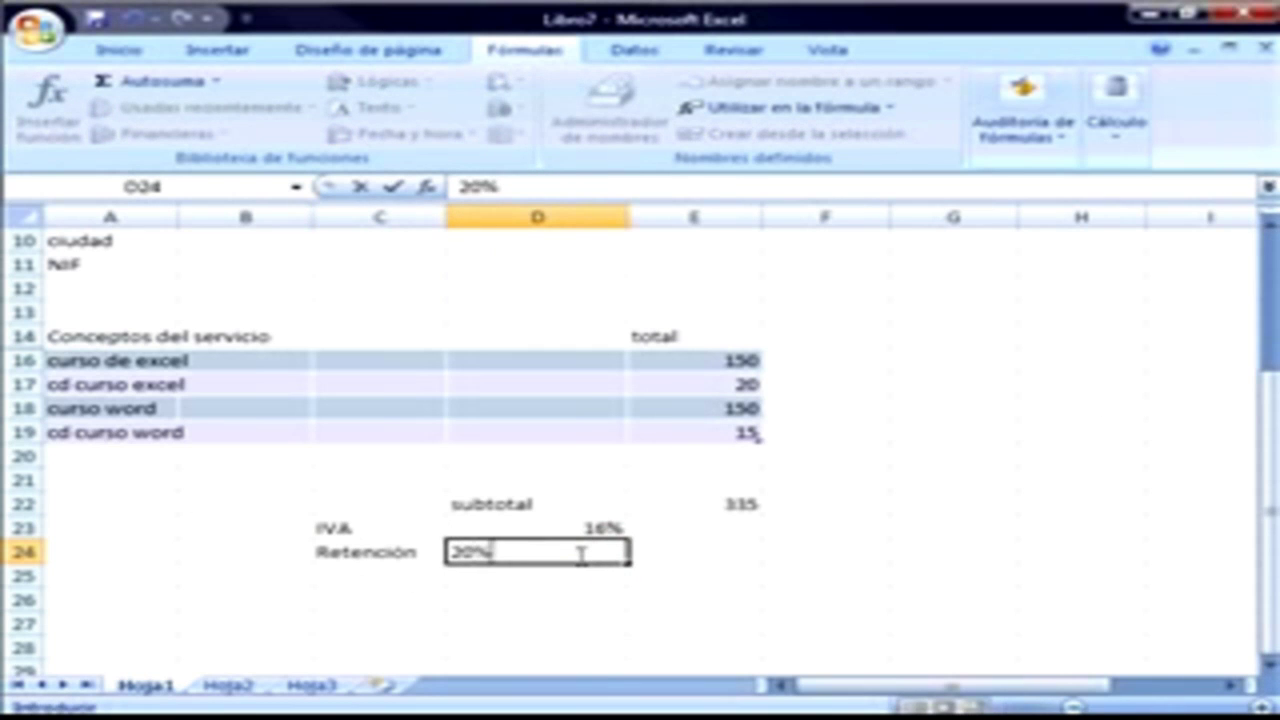
Enter the label "Total a pagar" in cell D25, below the retention rate.
{"action": "left_click", "coordinate": [528, 572]}
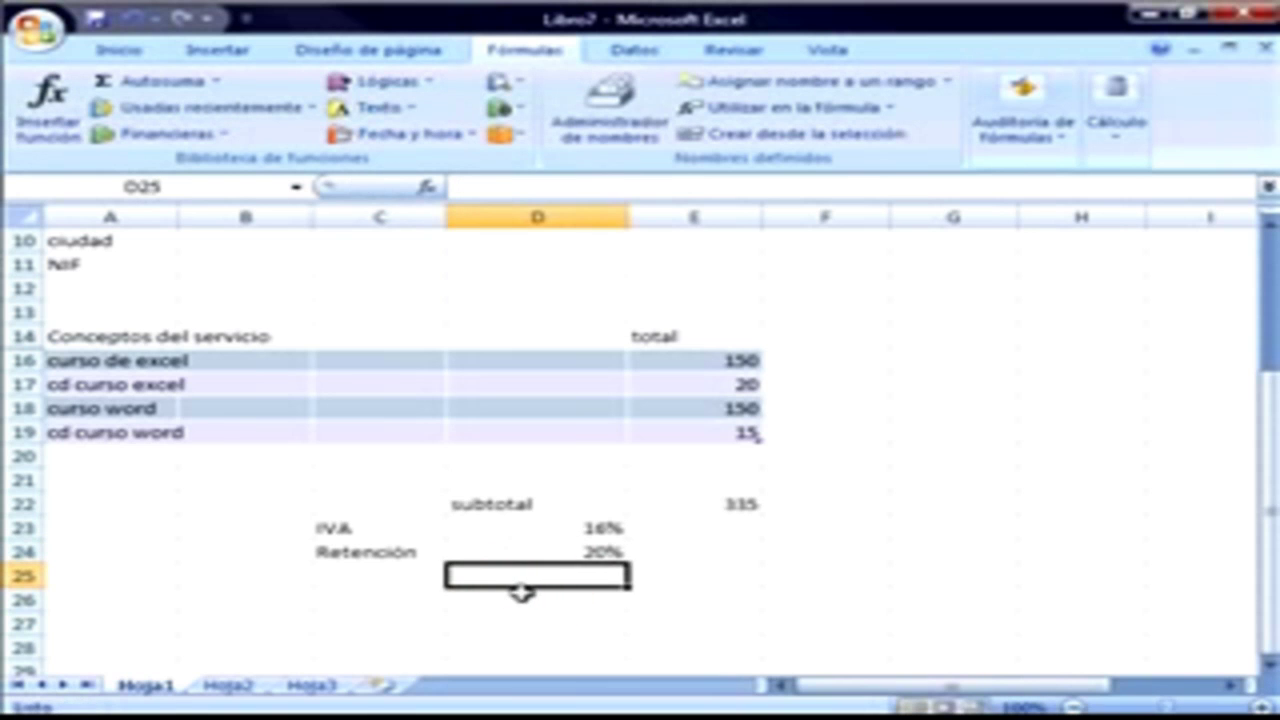
{"action": "type", "text": "To"}
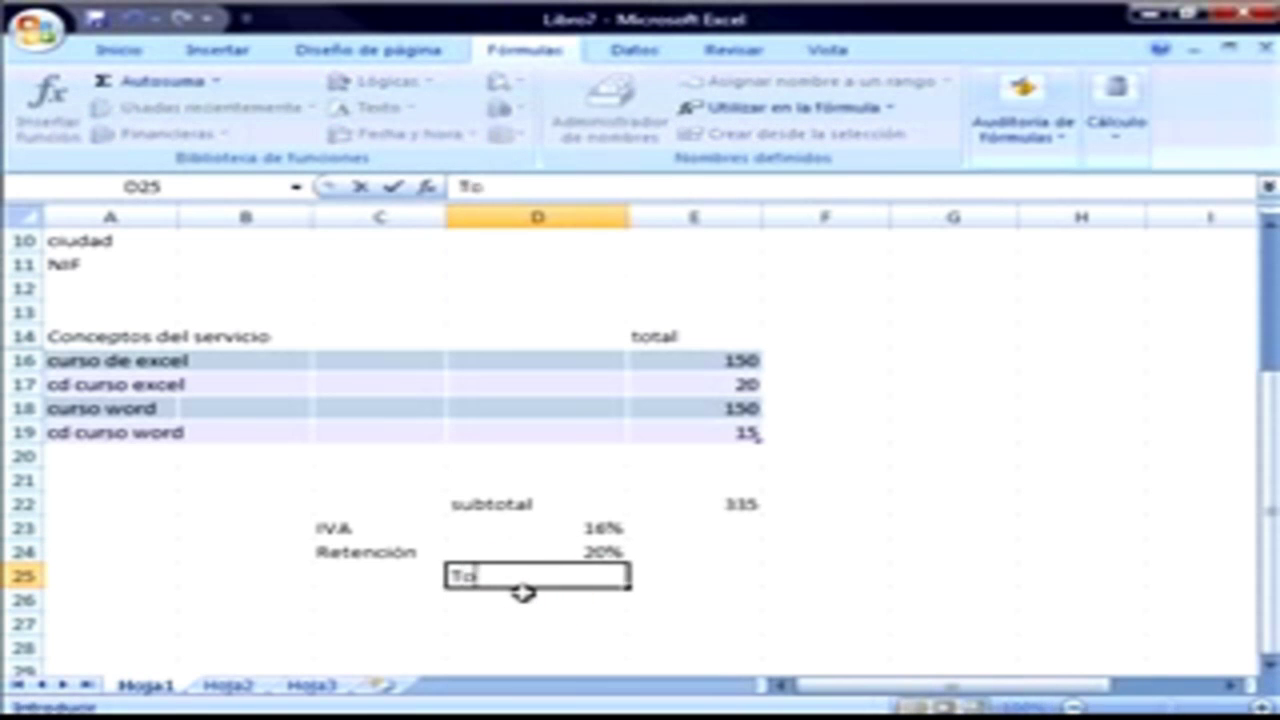
{"action": "type", "text": "tal a"}
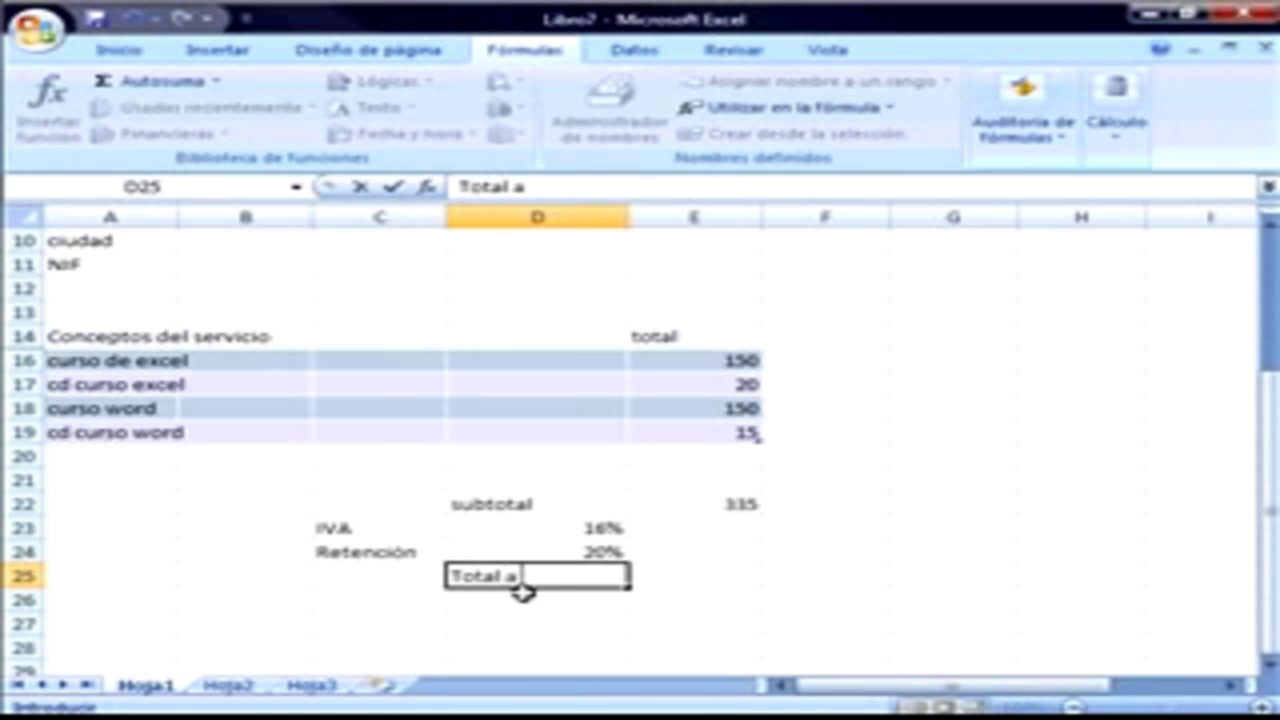
{"action": "type", "text": " pagar"}
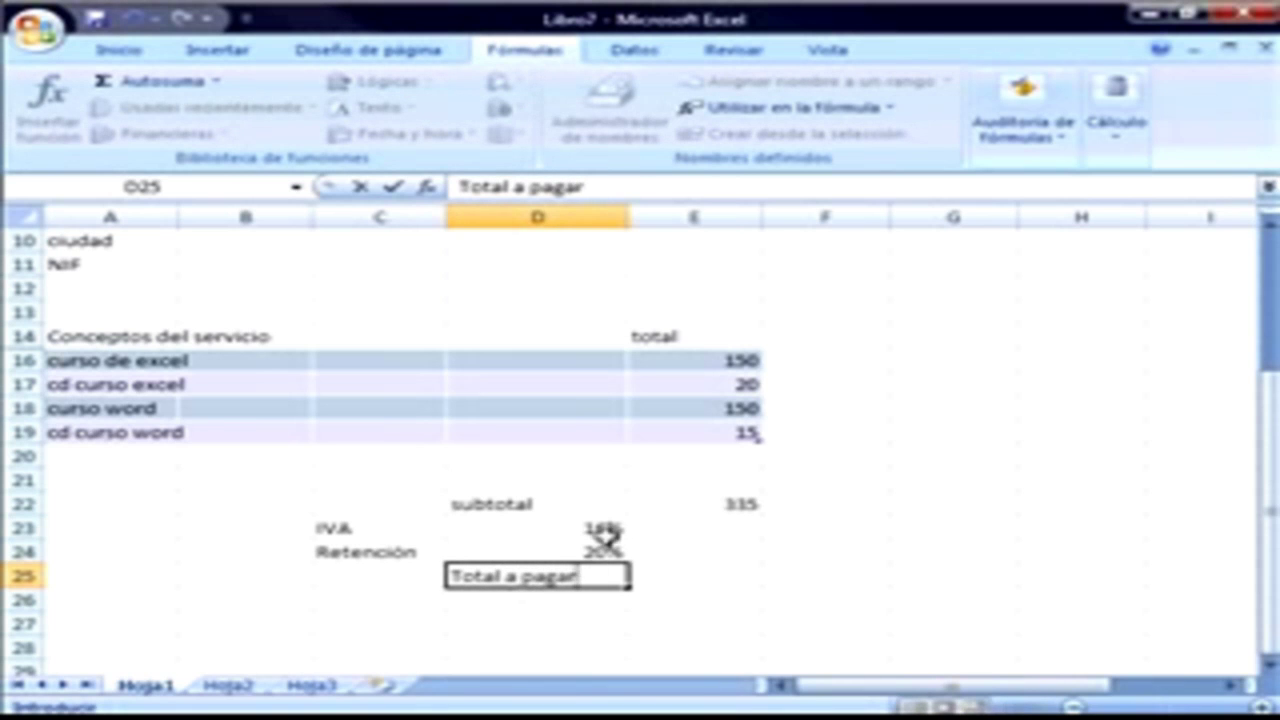
{"action": "left_click", "coordinate": [664, 575]}
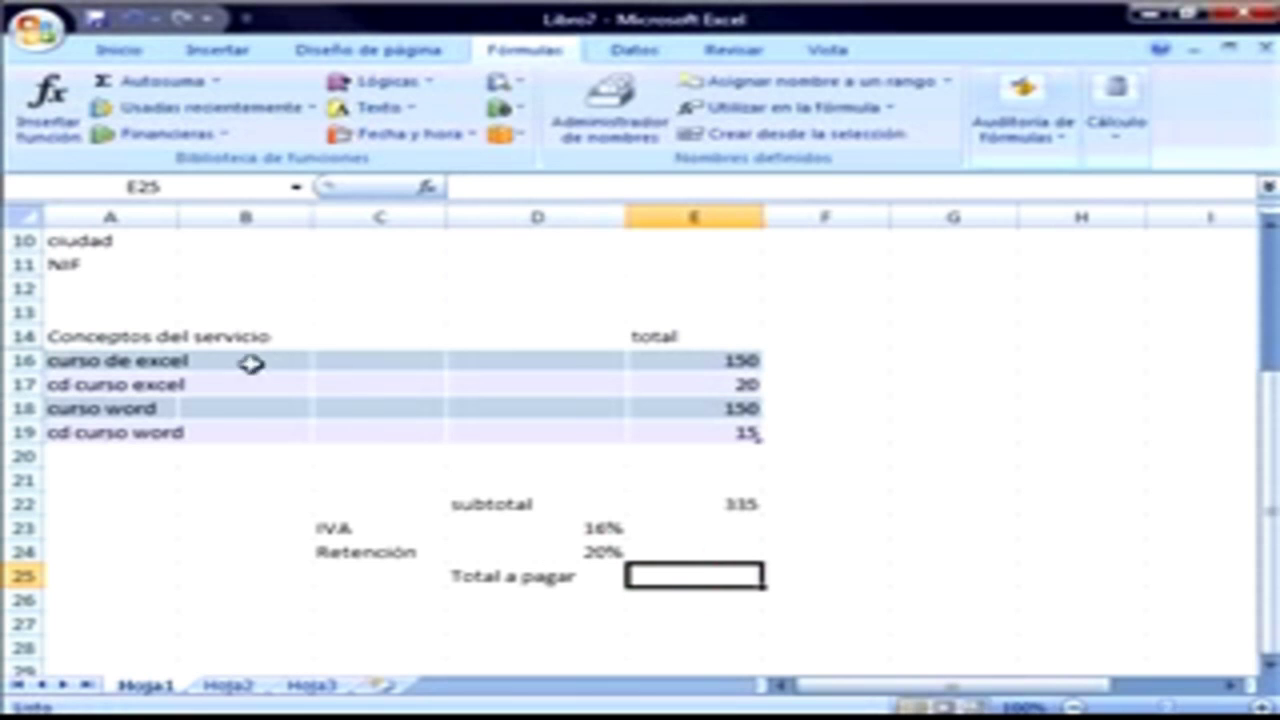
Save the workbook as "factura" in the "curso excel" folder, keeping the Libro de Excel file type.
{"action": "left_click", "coordinate": [38, 30]}
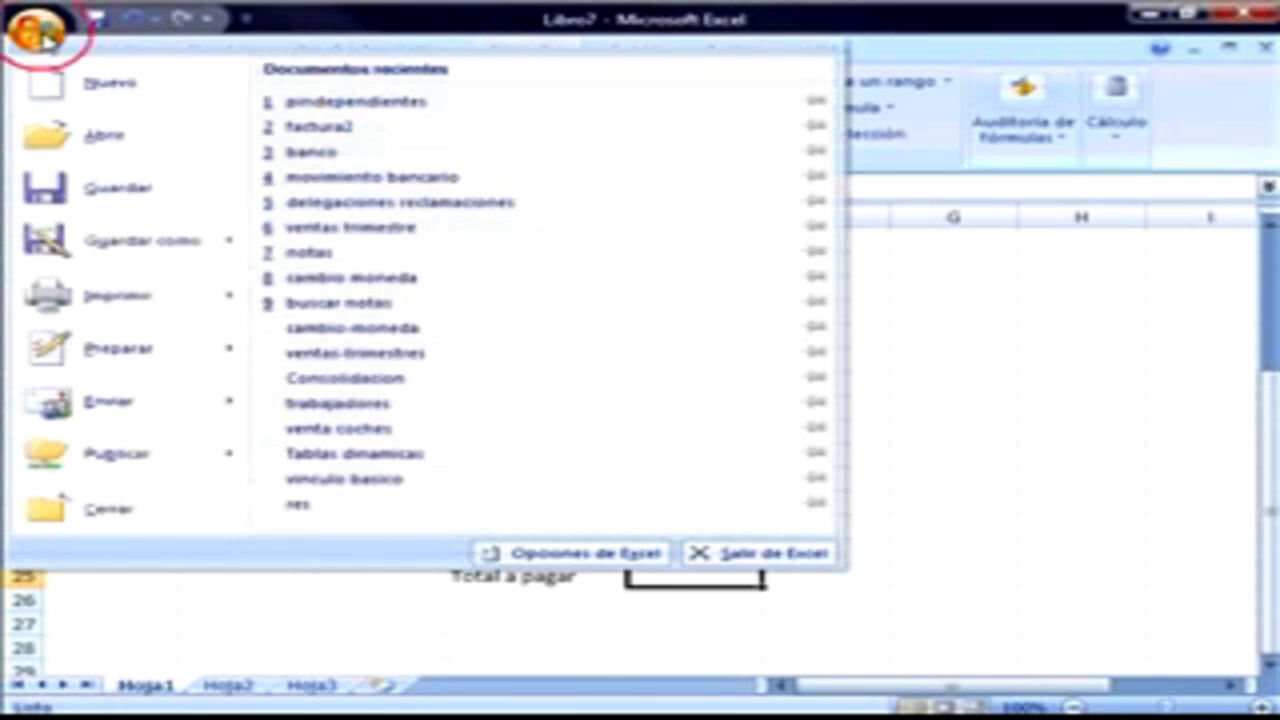
{"action": "left_click", "coordinate": [100, 188]}
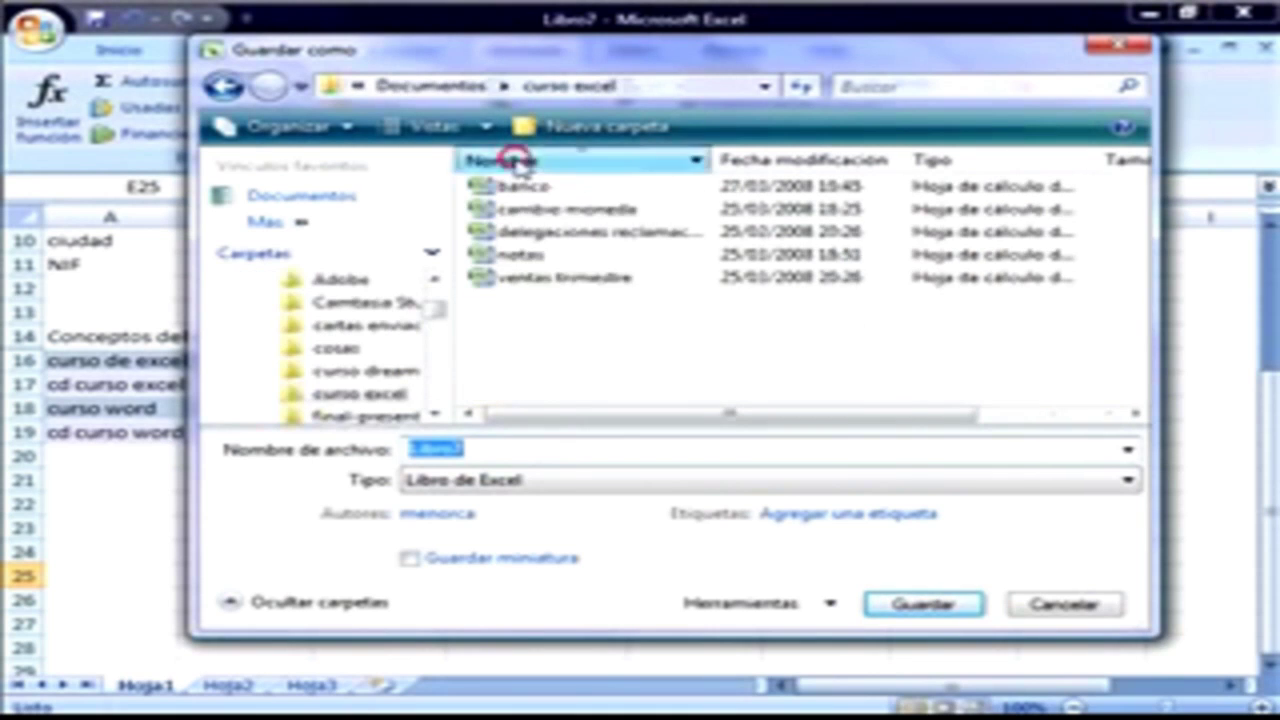
{"action": "left_click", "coordinate": [518, 162]}
{"action": "left_click", "coordinate": [518, 162]}
{"action": "double_click", "coordinate": [470, 447]}
{"action": "type", "text": "ctura"}
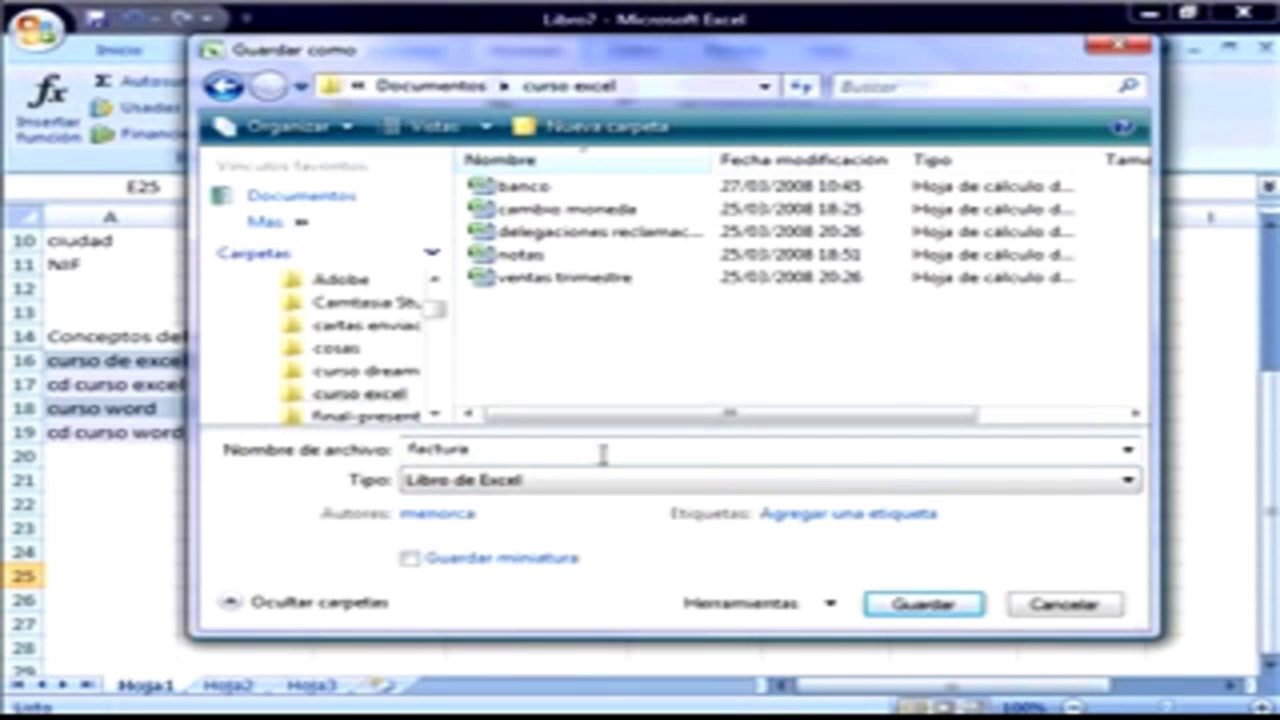
{"action": "left_click", "coordinate": [922, 606]}
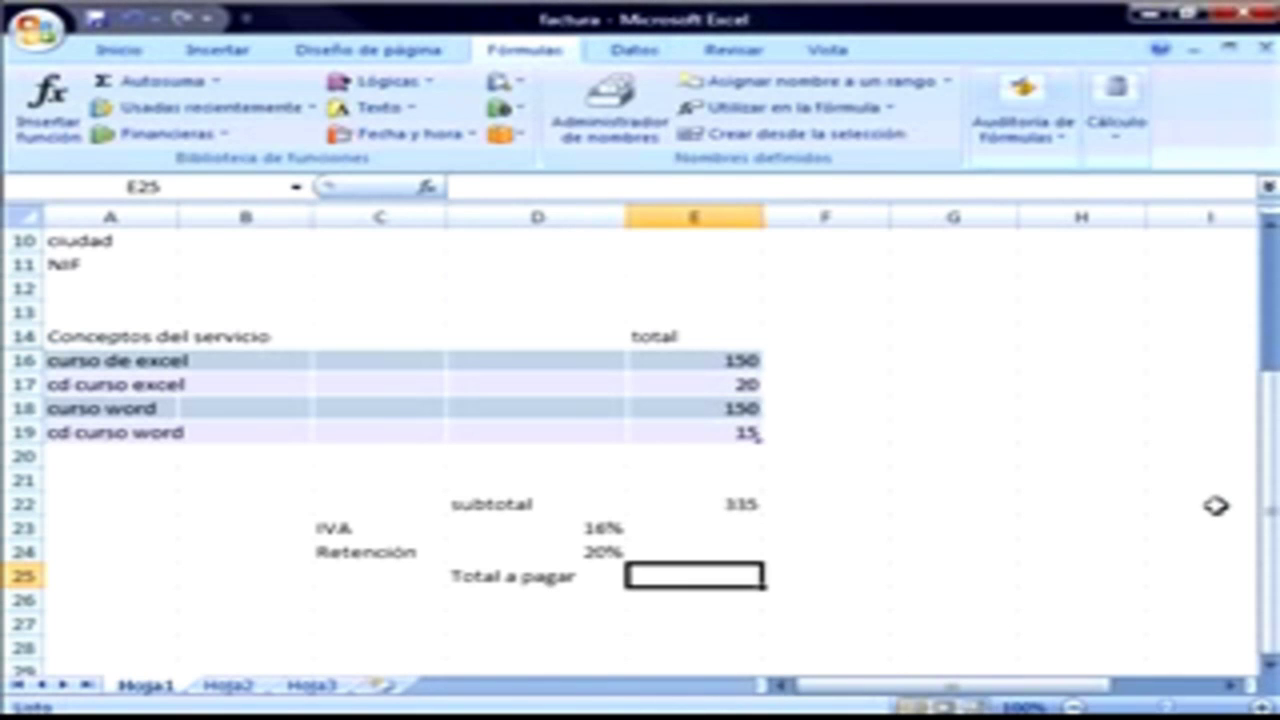
{"action": "left_click", "coordinate": [295, 410]}
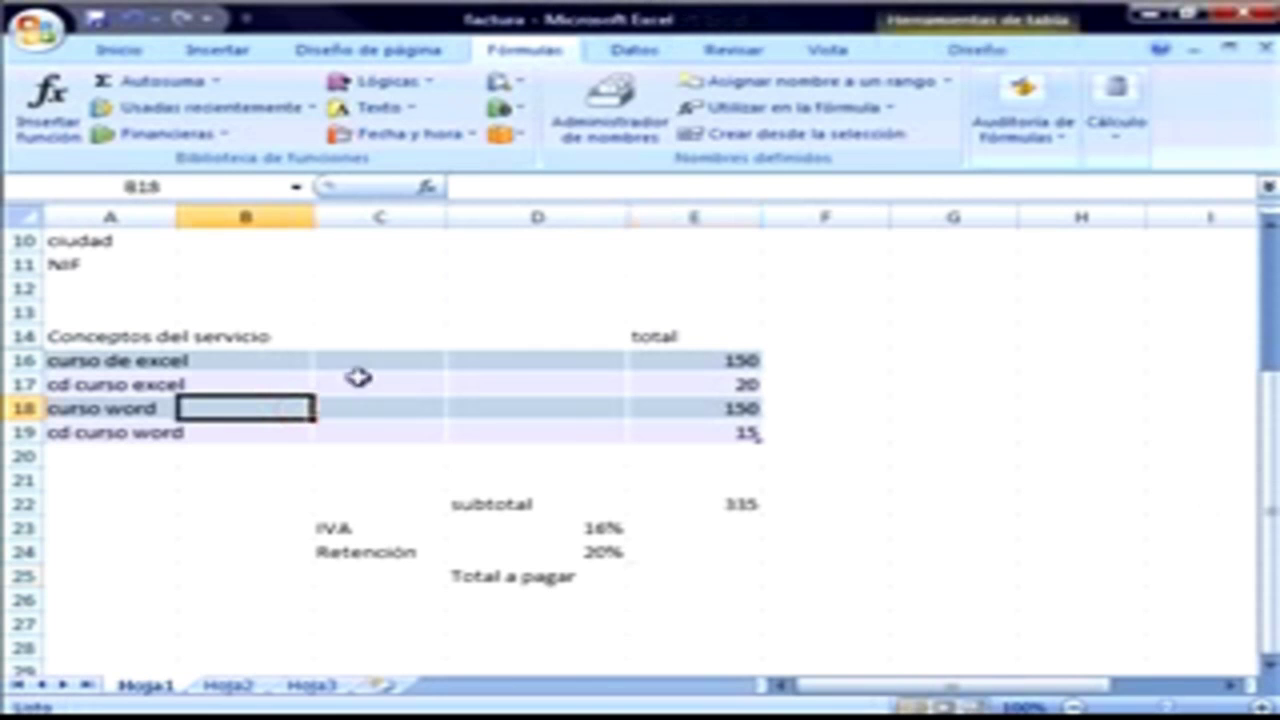
{"action": "left_click", "coordinate": [605, 482]}
{"action": "left_click", "coordinate": [694, 506]}
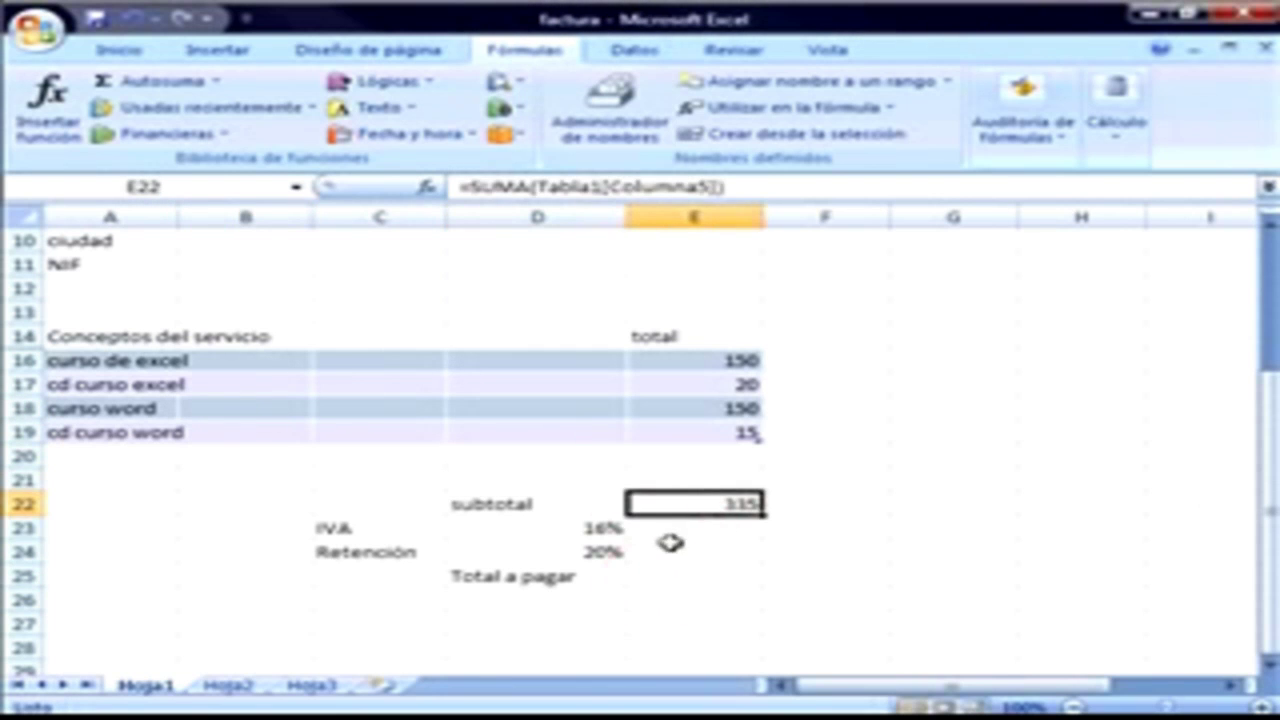
{"action": "left_click", "coordinate": [680, 537]}
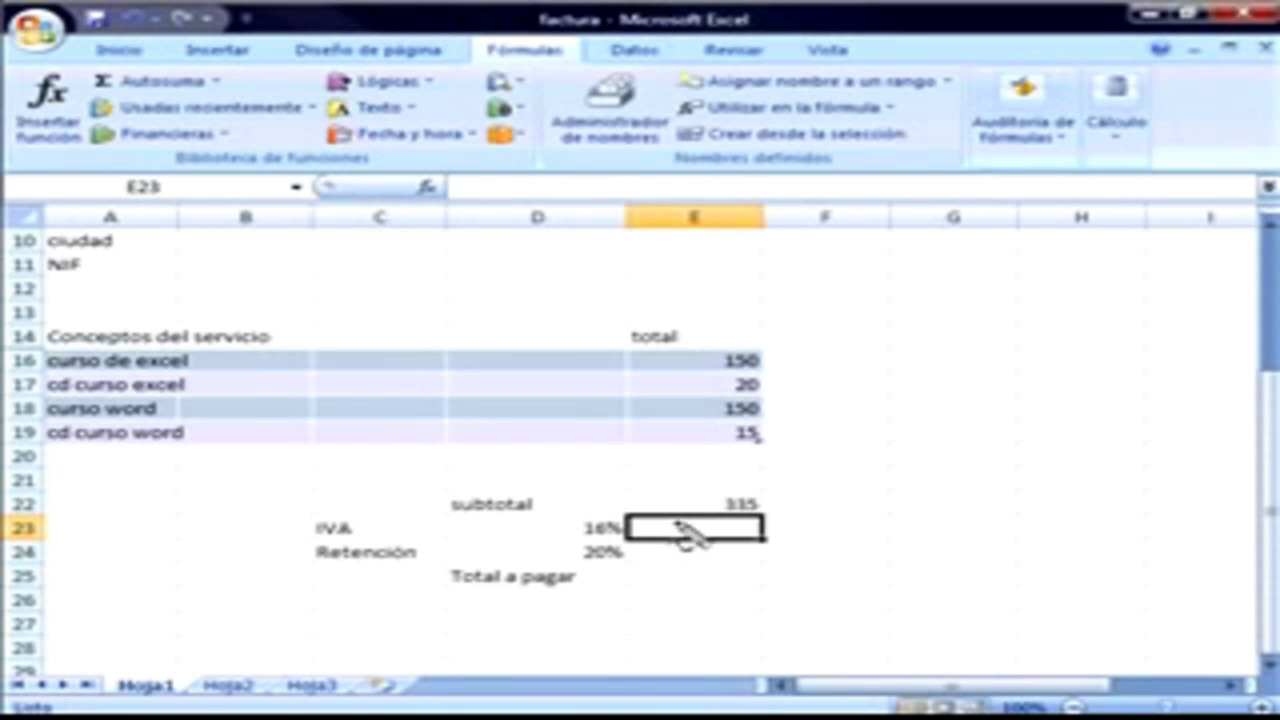
{"action": "mouse_move", "coordinate": [752, 492]}
{"action": "left_mouse_down"}
{"action": "mouse_move", "coordinate": [749, 526]}
{"action": "mouse_move", "coordinate": [777, 526]}
{"action": "mouse_move", "coordinate": [745, 503]}
{"action": "left_mouse_up"}
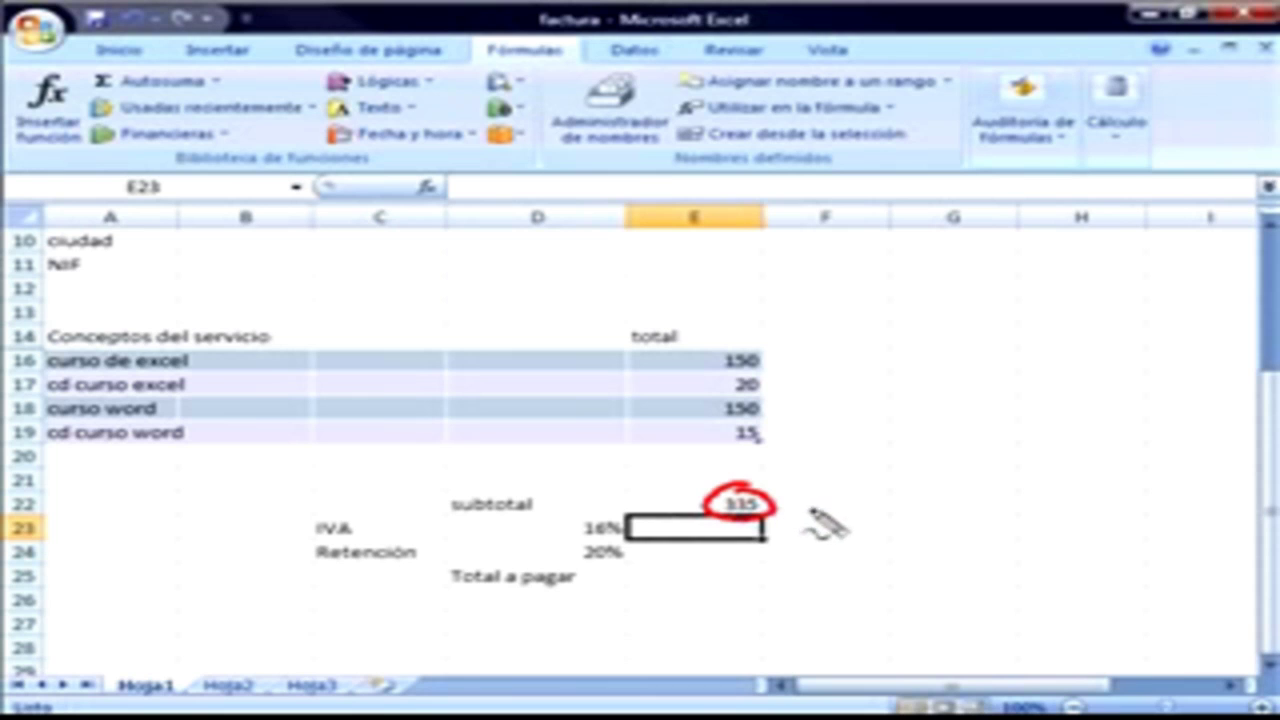
{"action": "left_click_drag", "start_coordinate": [800, 504], "coordinate": [812, 502]}
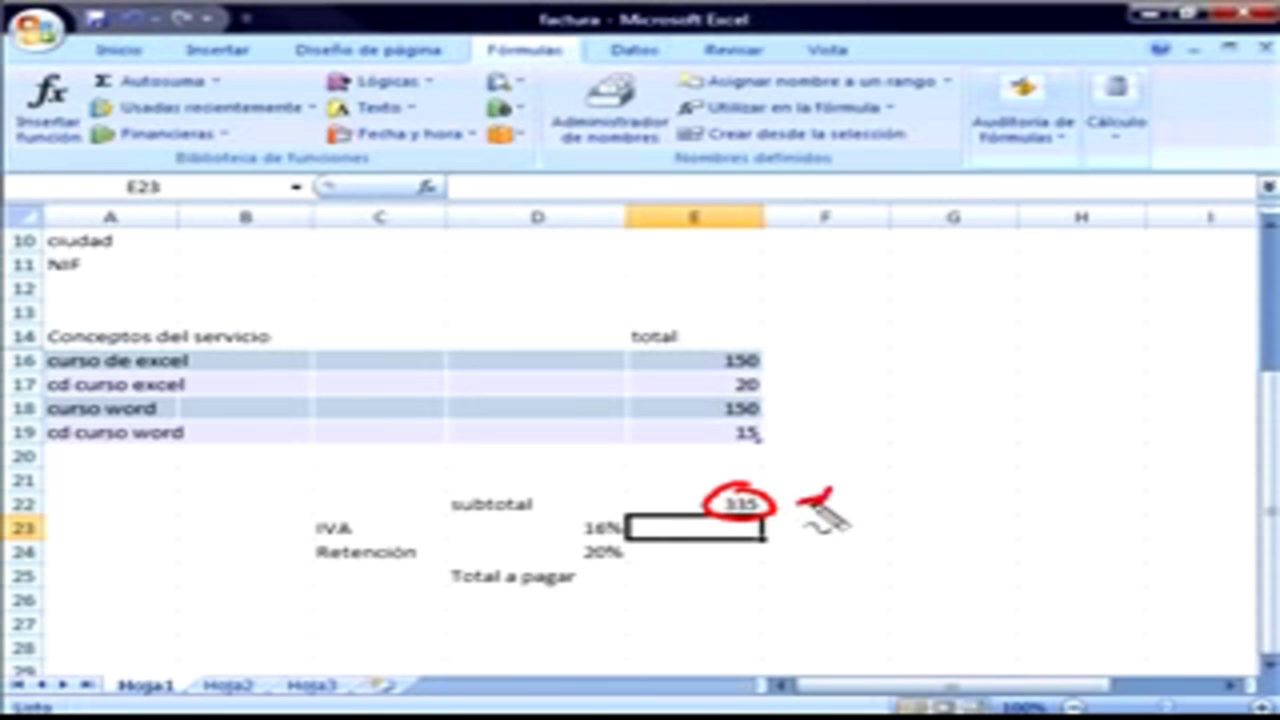
{"action": "mouse_move", "coordinate": [622, 500]}
{"action": "left_mouse_down"}
{"action": "mouse_move", "coordinate": [580, 517]}
{"action": "mouse_move", "coordinate": [612, 532]}
{"action": "left_mouse_up"}
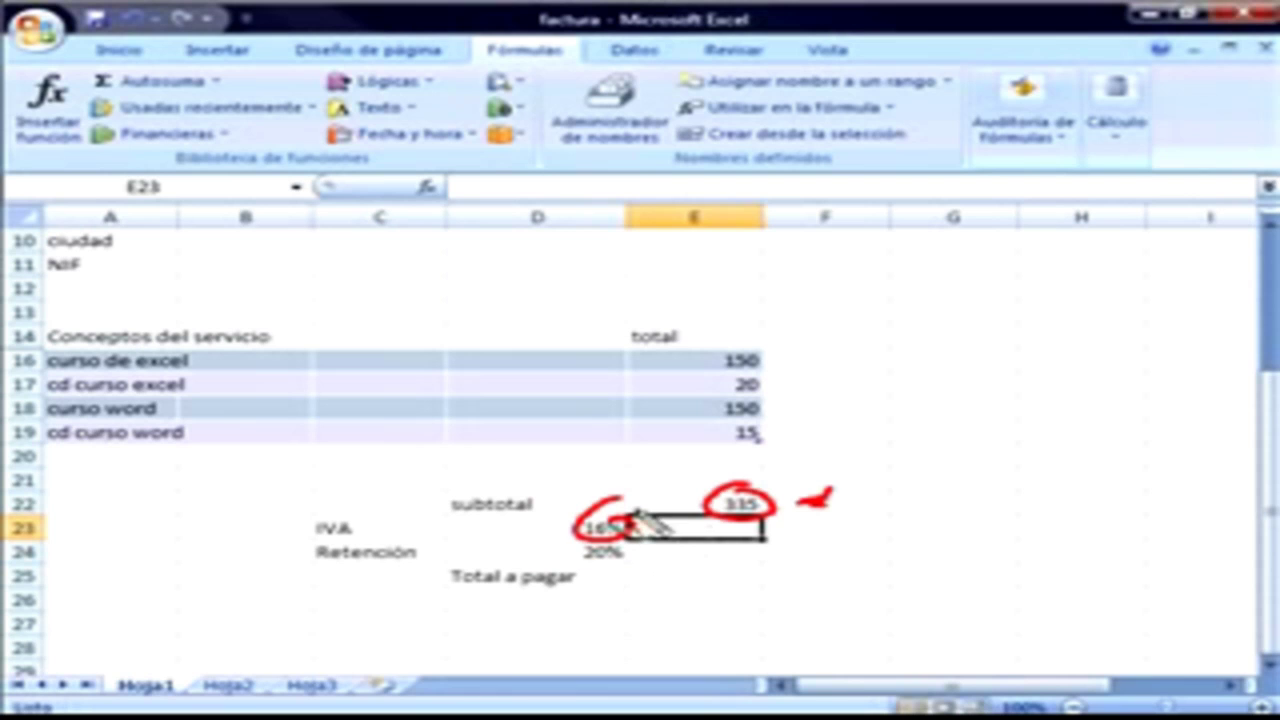
{"action": "key", "text": "Escape"}
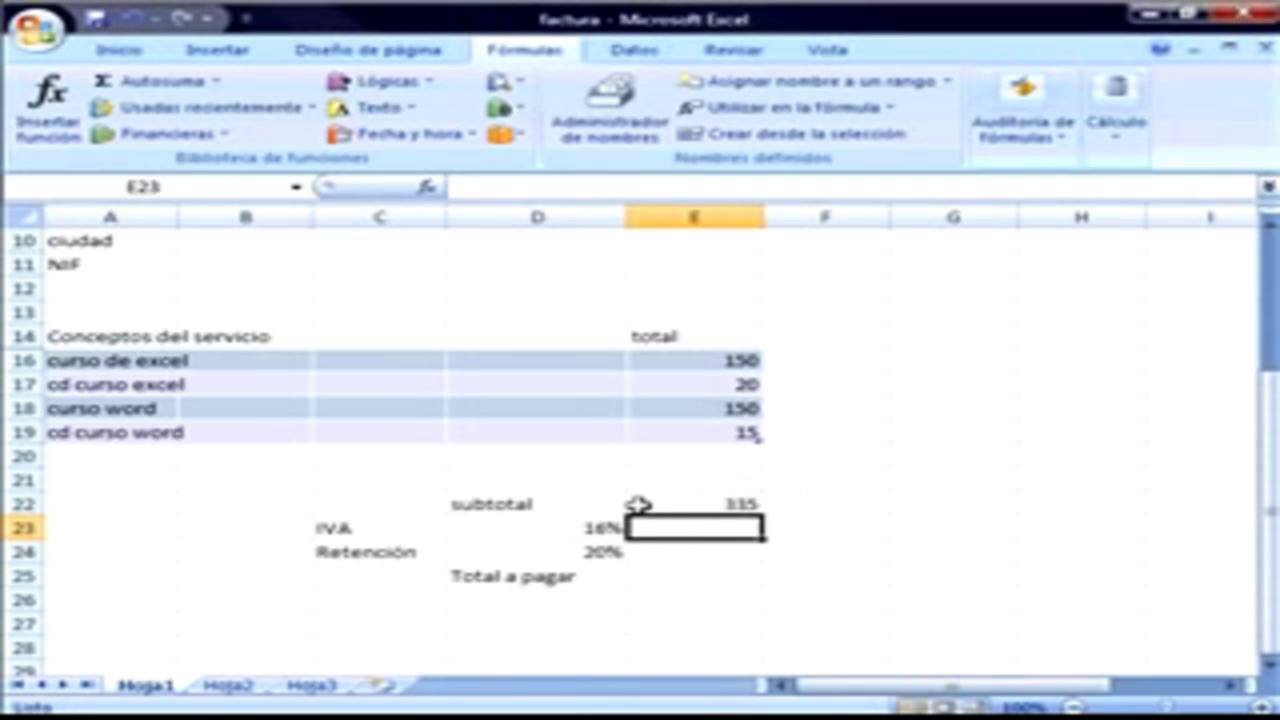
Enter the formula =E22*D23 in cell E23 to calculate the IVA amount from the subtotal.
{"action": "left_click", "coordinate": [664, 530]}
{"action": "left_click", "coordinate": [455, 187]}
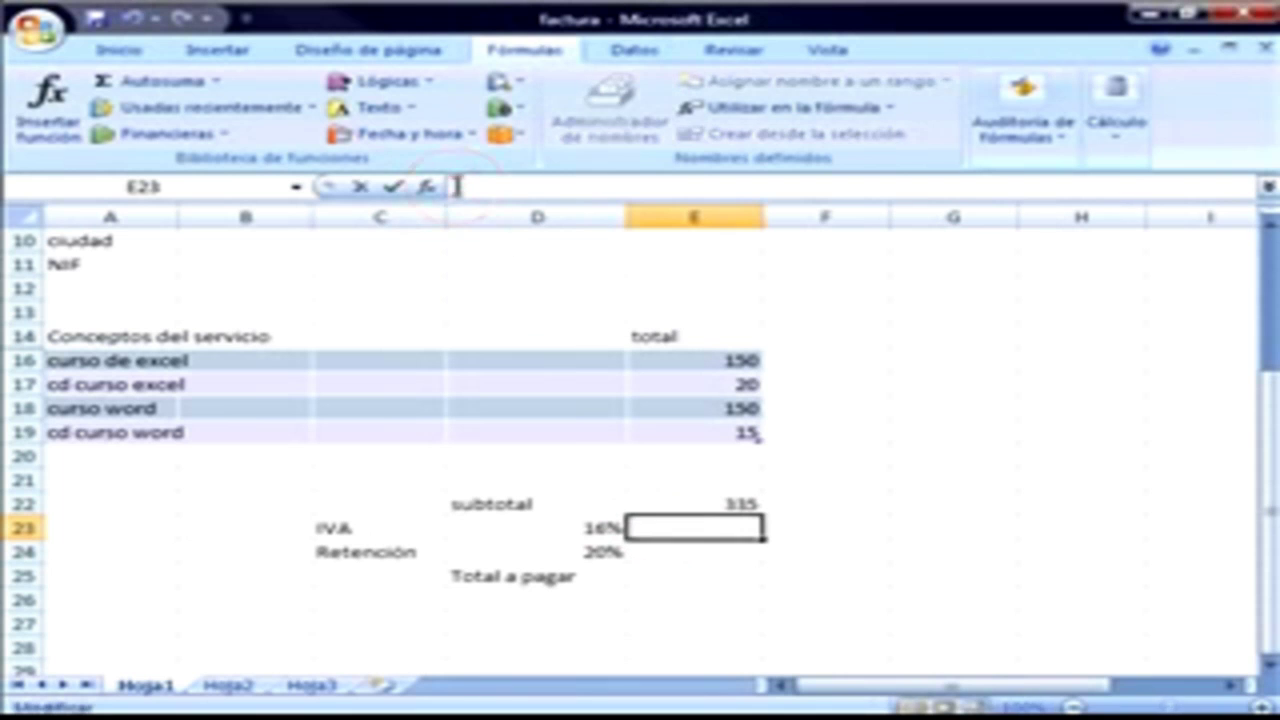
{"action": "type", "text": "="}
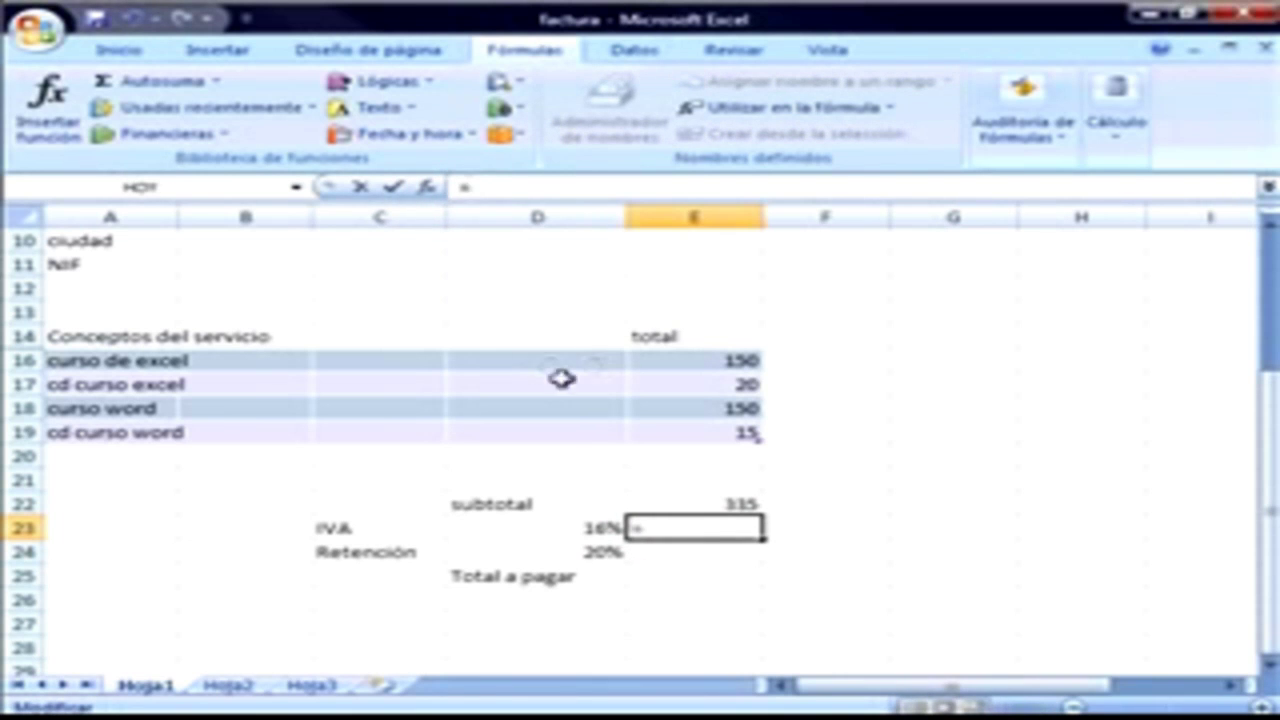
{"action": "left_click", "coordinate": [734, 503]}
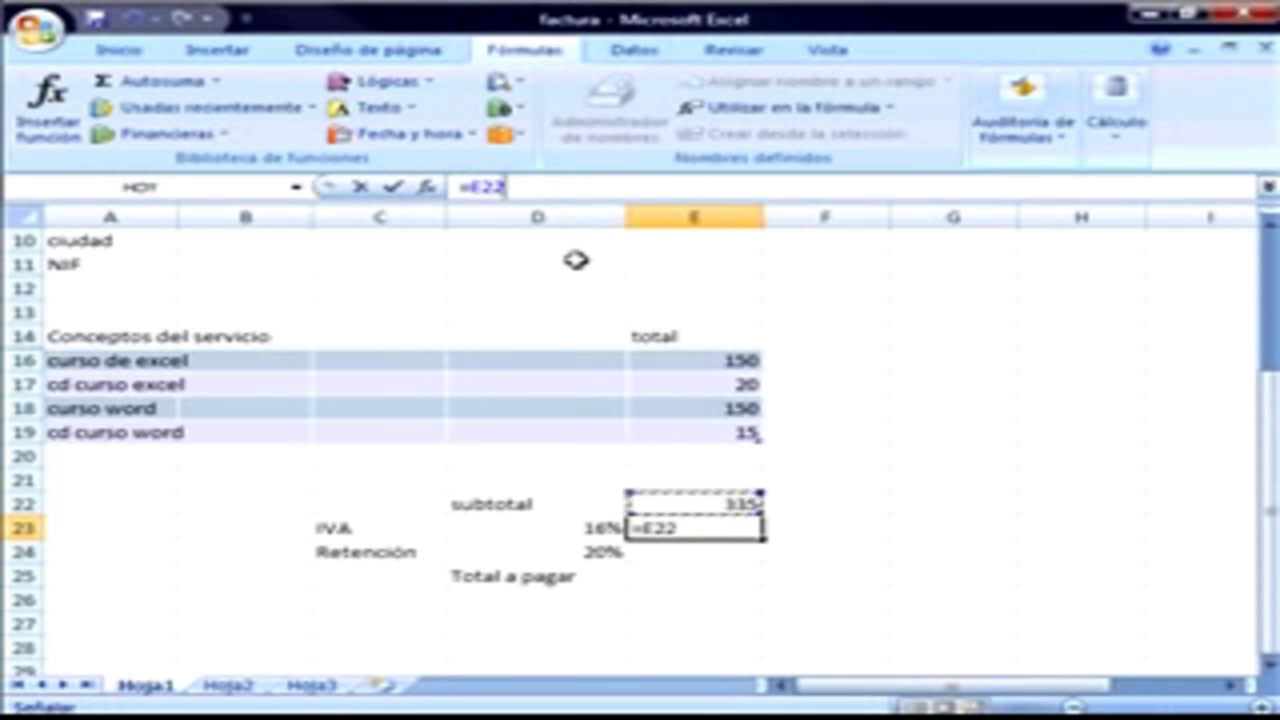
{"action": "type", "text": "*"}
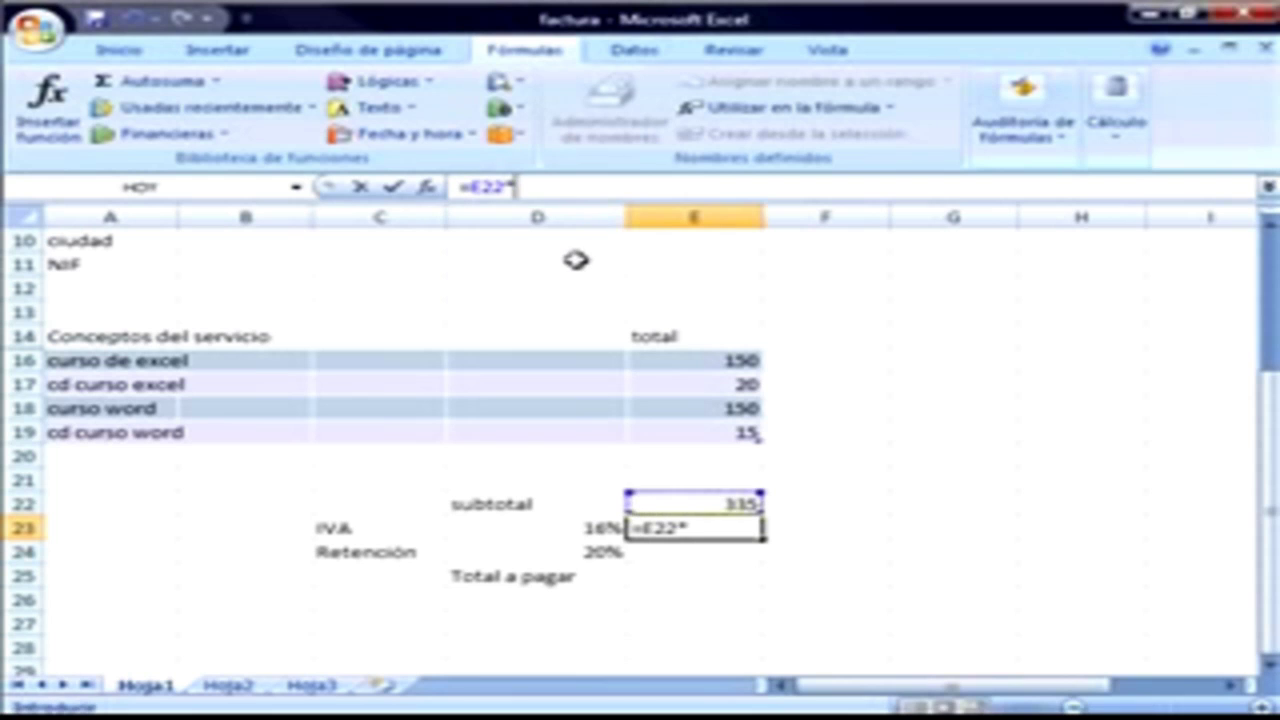
{"action": "left_click", "coordinate": [580, 529]}
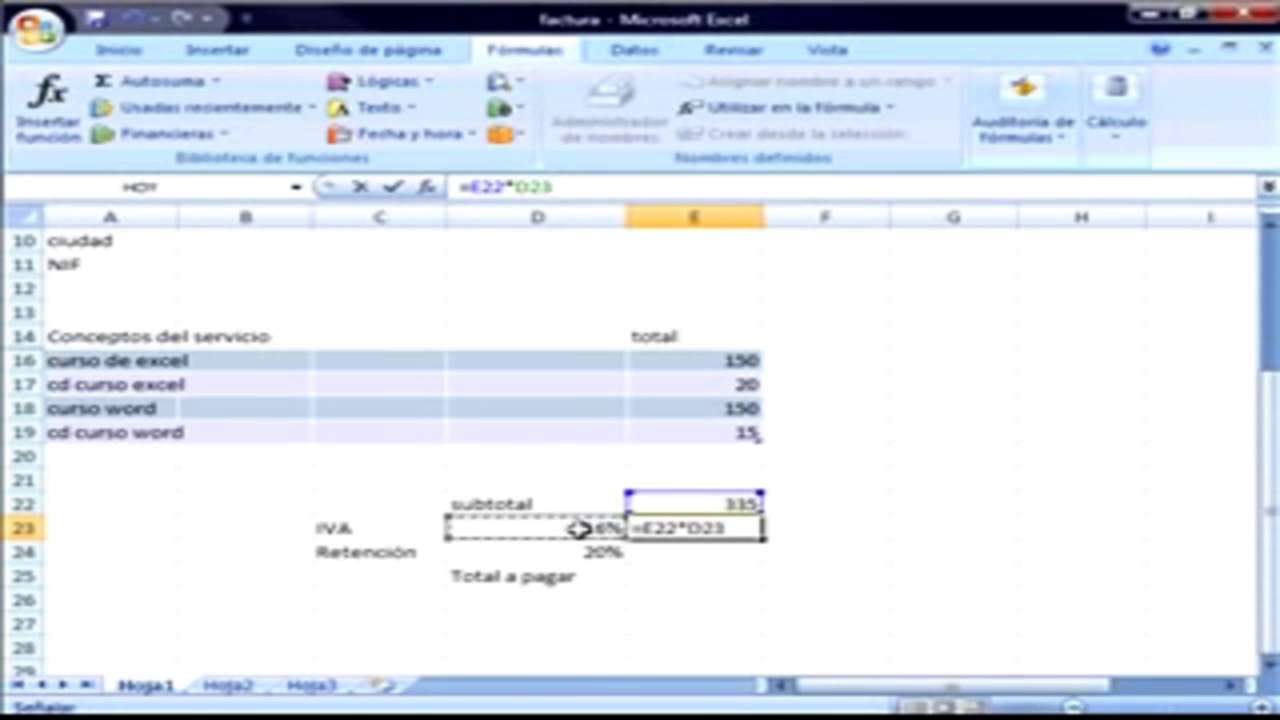
{"action": "key", "text": "Return"}
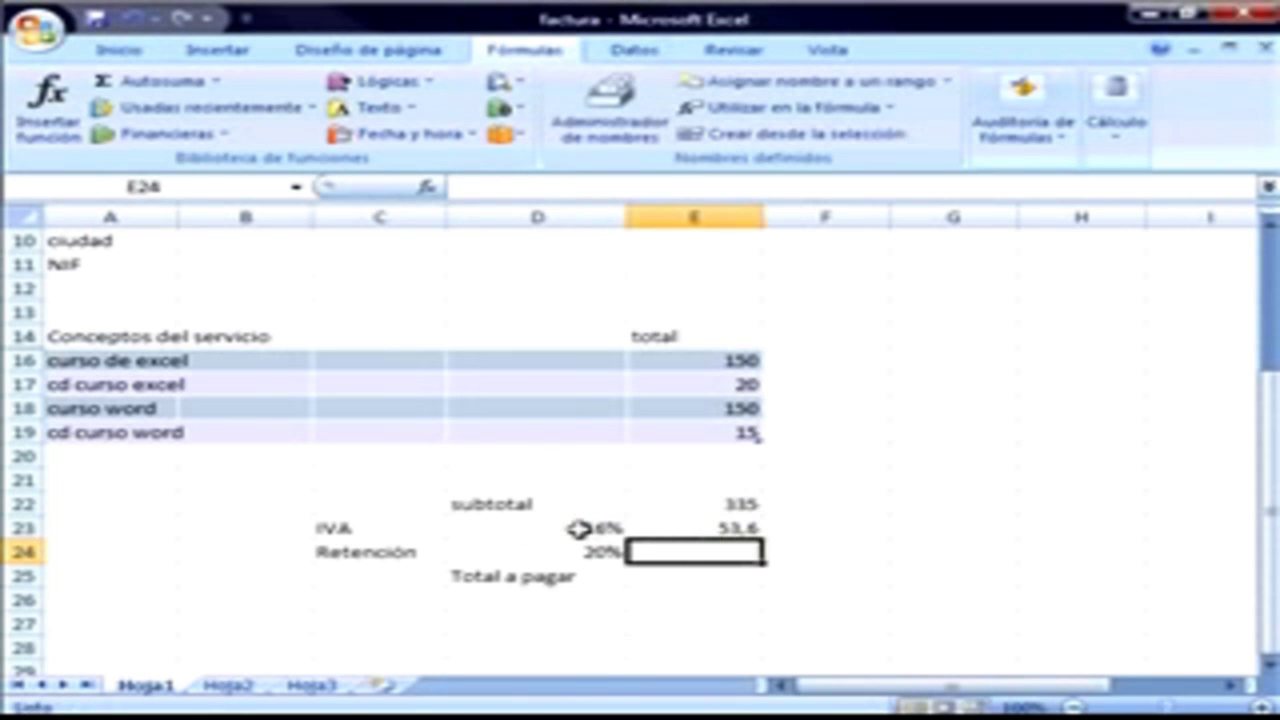
Set the IVA rate in cell D23 to 10%.
{"action": "left_click", "coordinate": [698, 528]}
{"action": "left_click", "coordinate": [584, 529]}
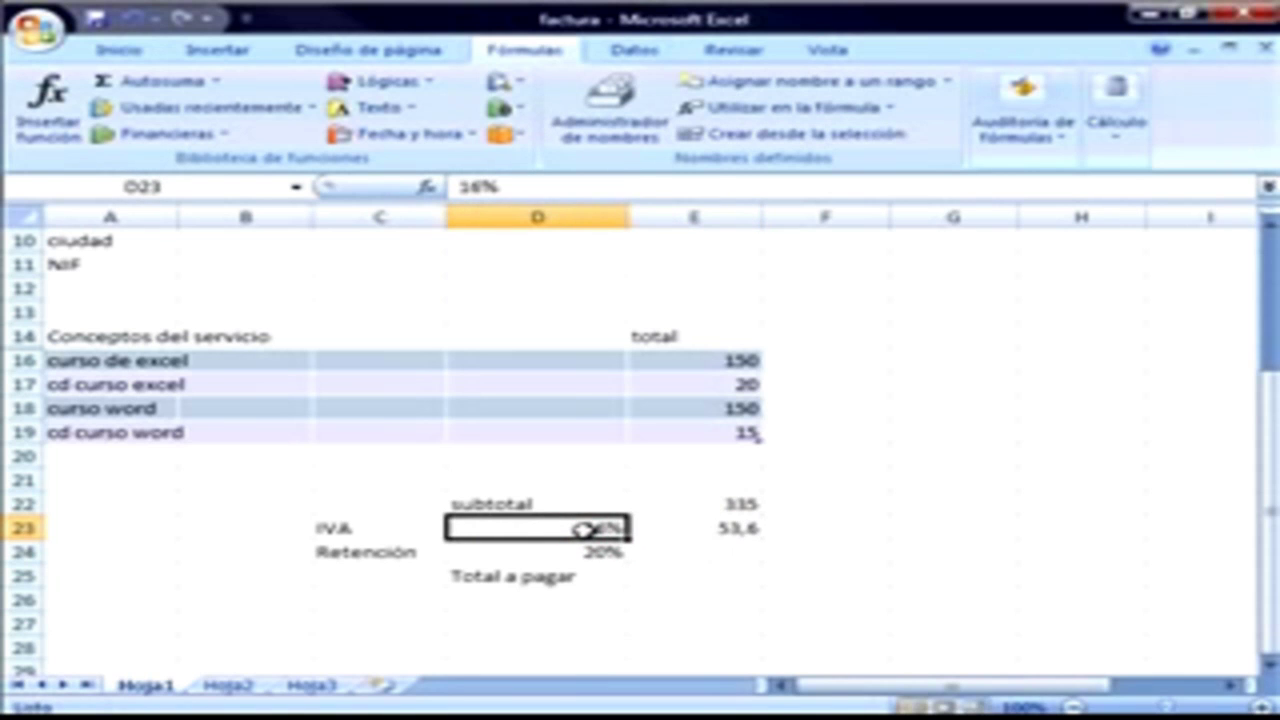
{"action": "type", "text": "10"}
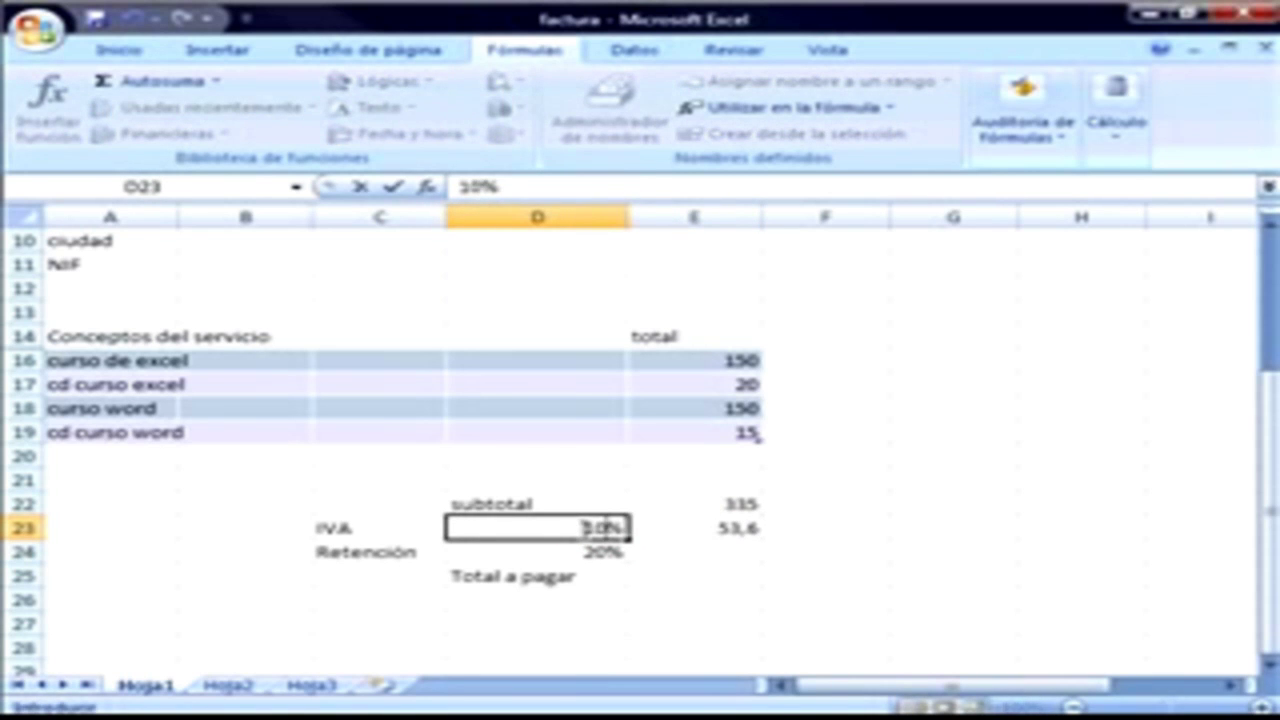
{"action": "key", "text": "Return"}
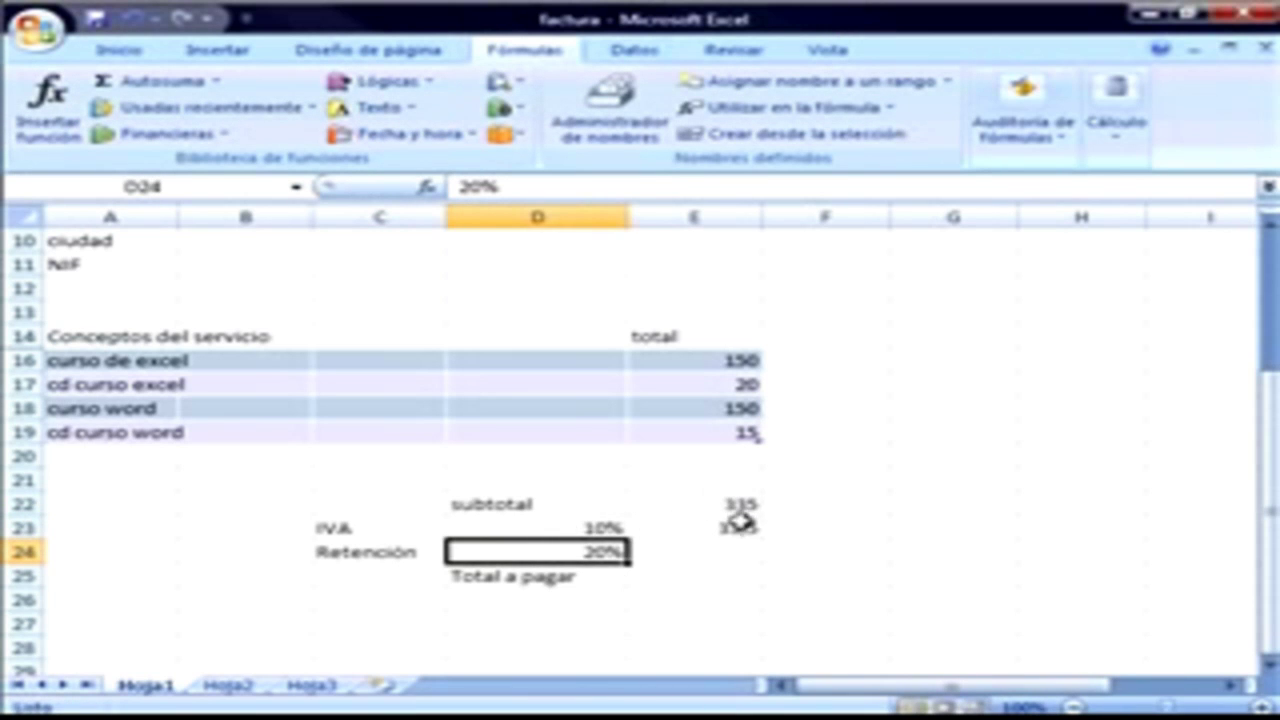
{"action": "left_click", "coordinate": [700, 553]}
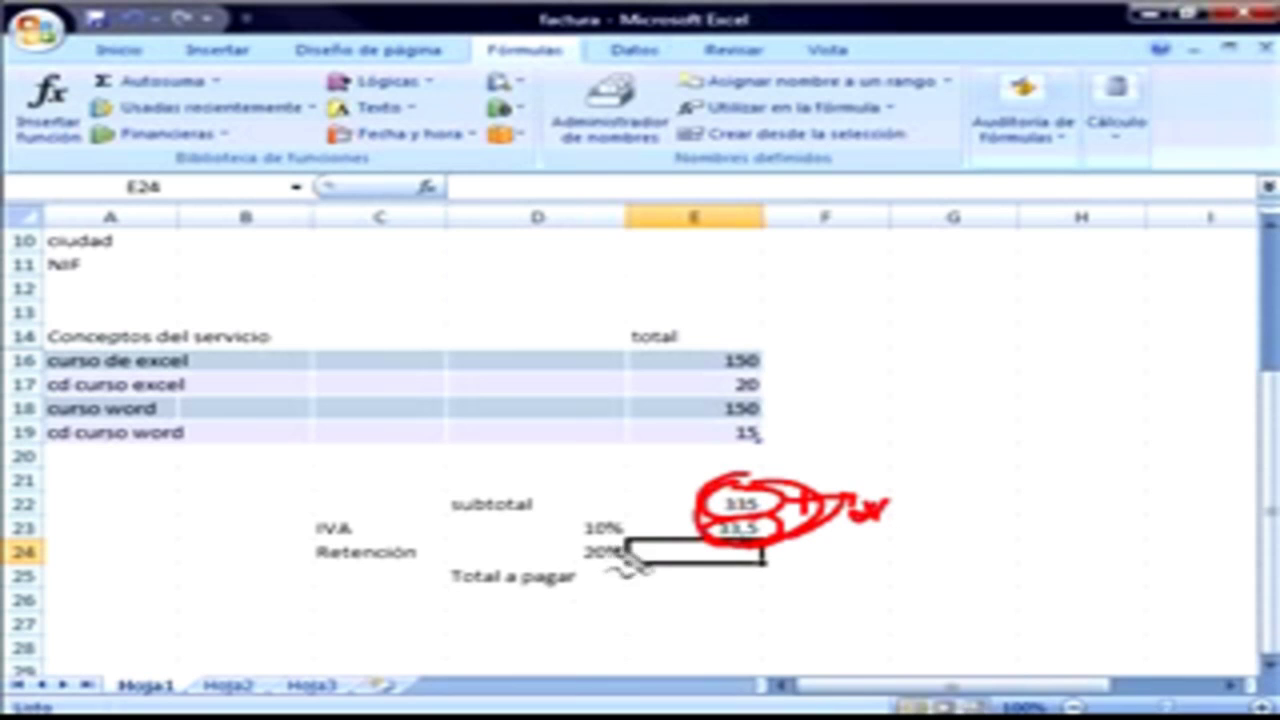
{"action": "left_click_drag", "start_coordinate": [625, 550], "coordinate": [615, 562]}
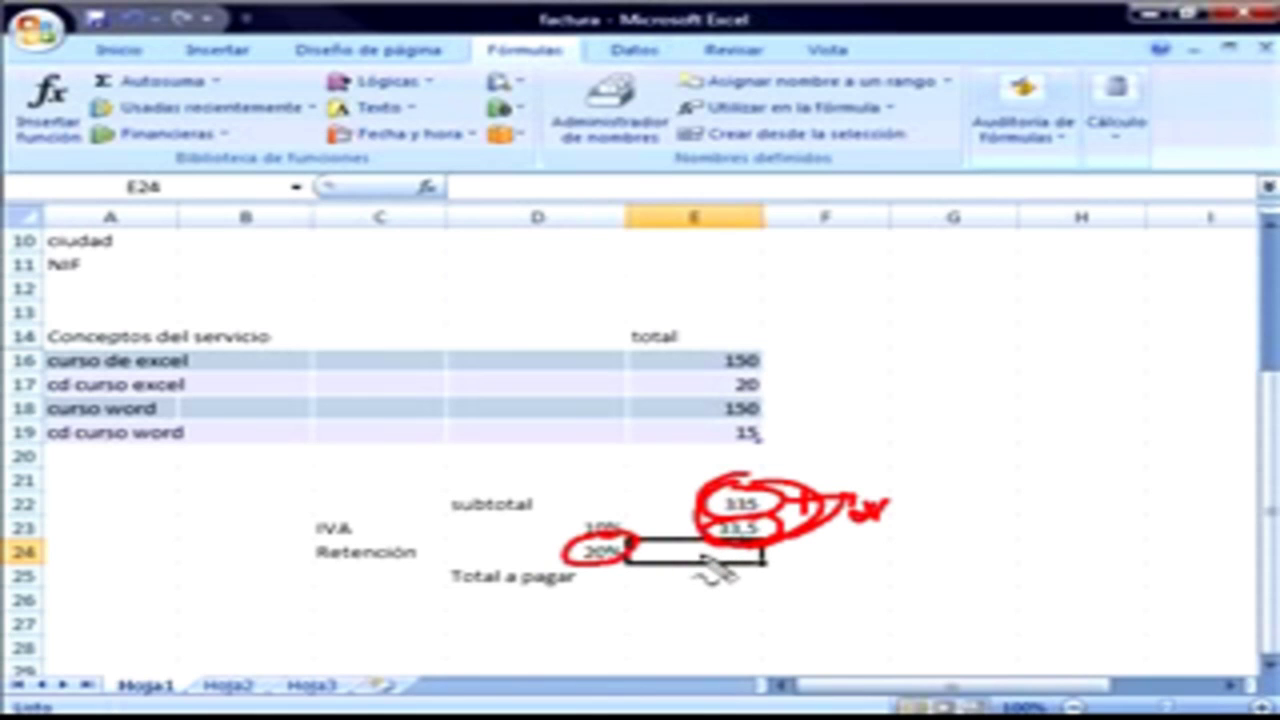
{"action": "key", "text": "Escape"}
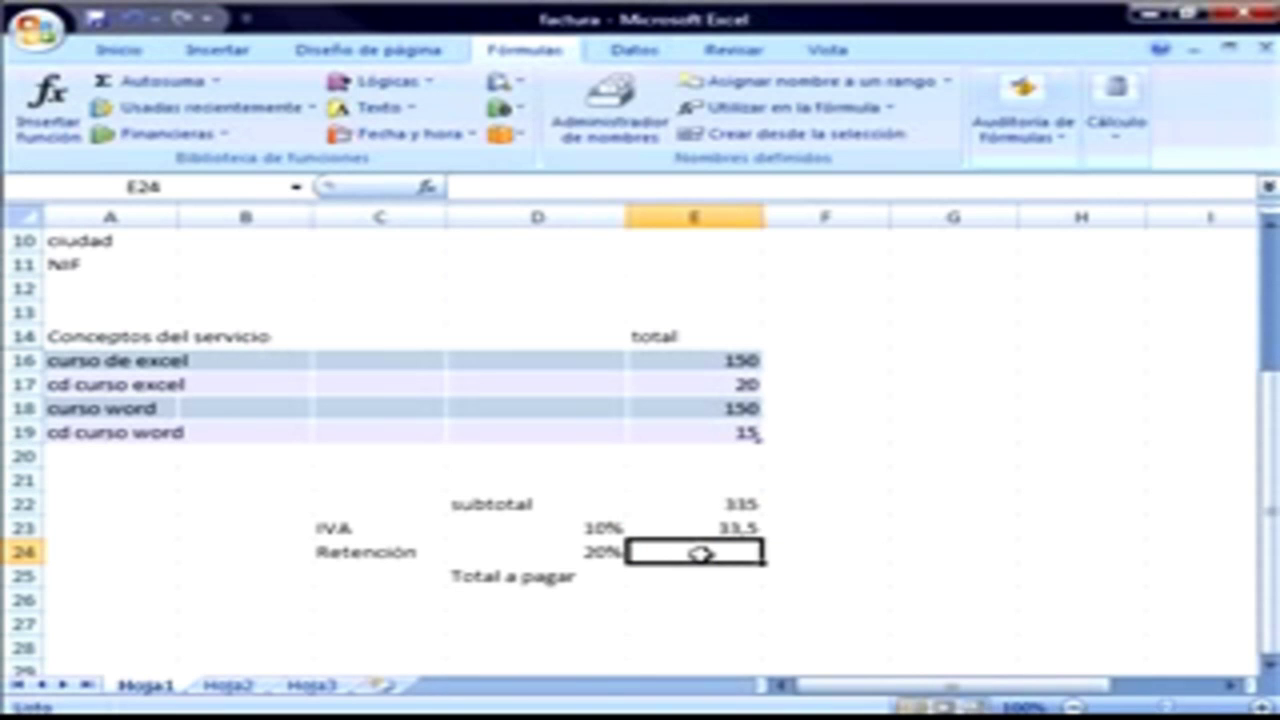
Enter the formula =(E22+E23)*D24 in cell E24 to calculate the retention on the subtotal plus IVA.
{"action": "left_click", "coordinate": [663, 550]}
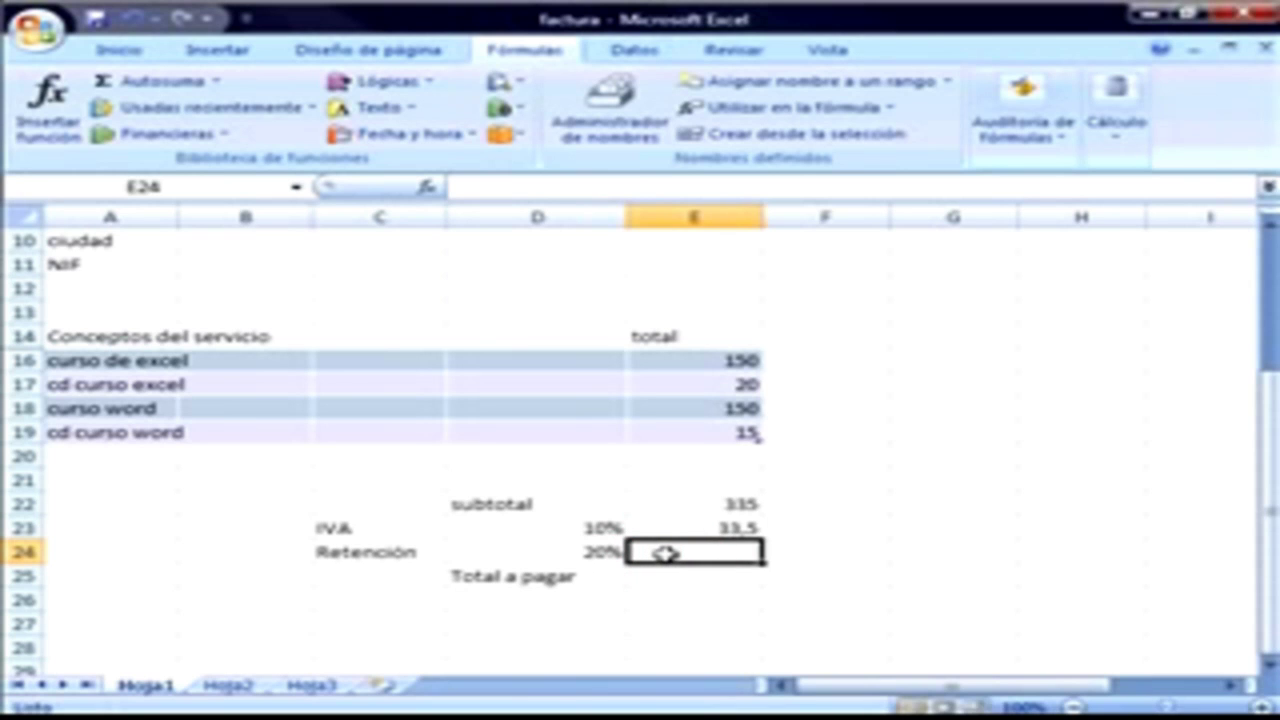
{"action": "left_click", "coordinate": [486, 189]}
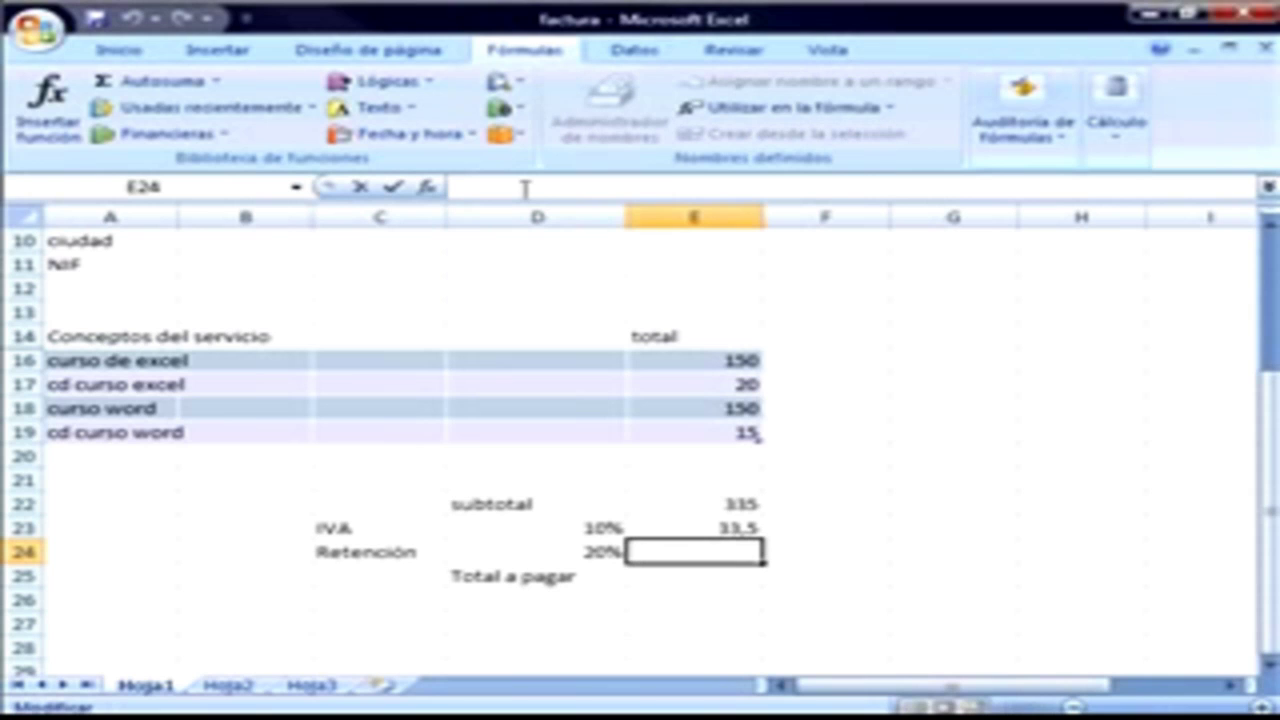
{"action": "type", "text": "=("}
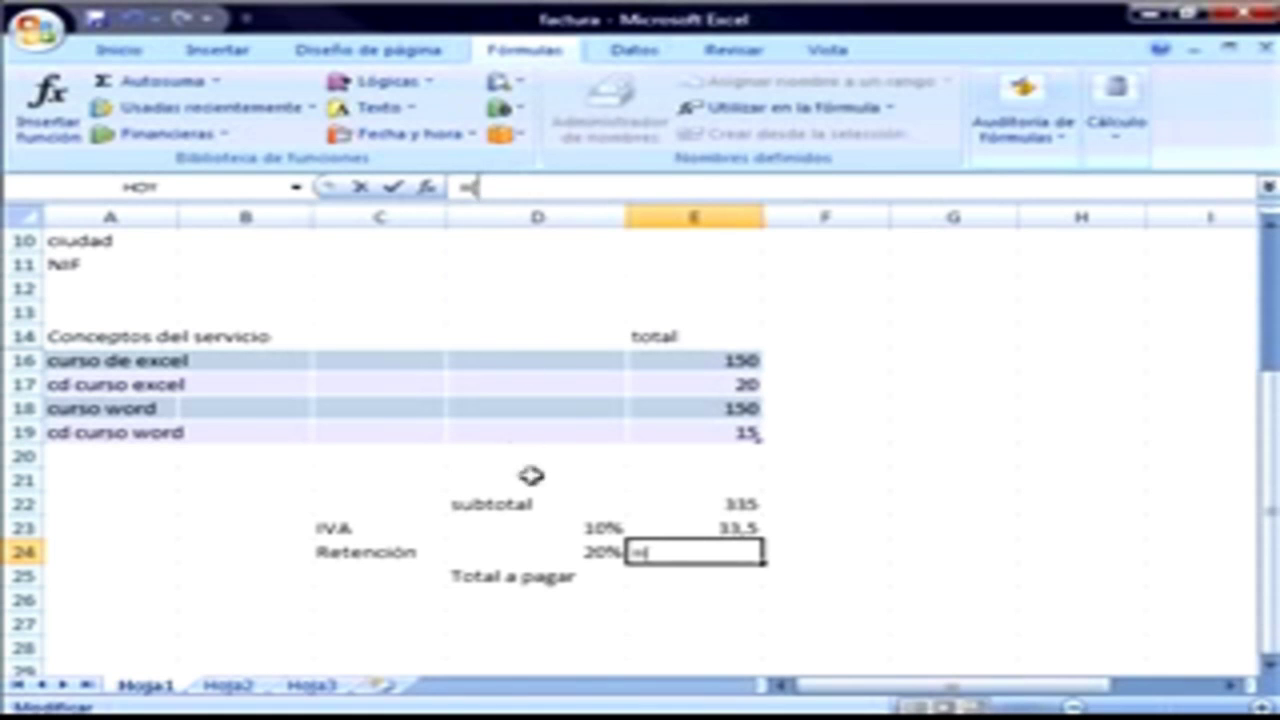
{"action": "left_click", "coordinate": [730, 505]}
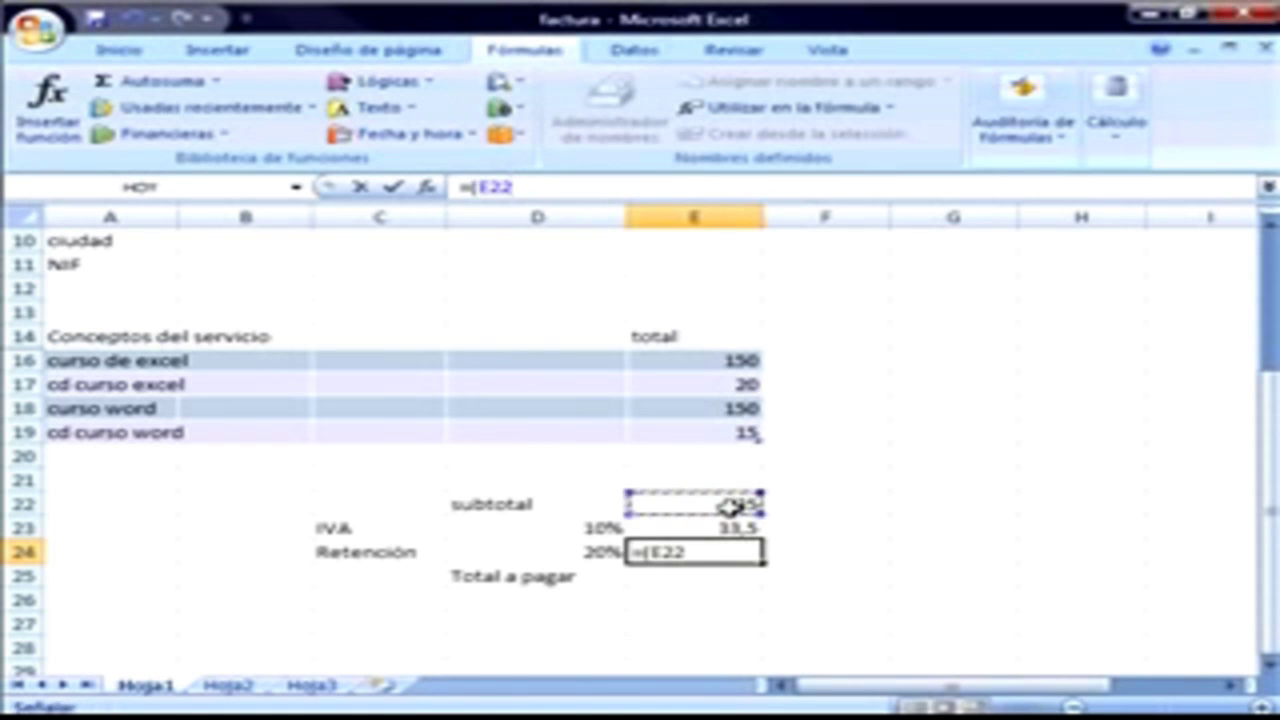
{"action": "type", "text": "+"}
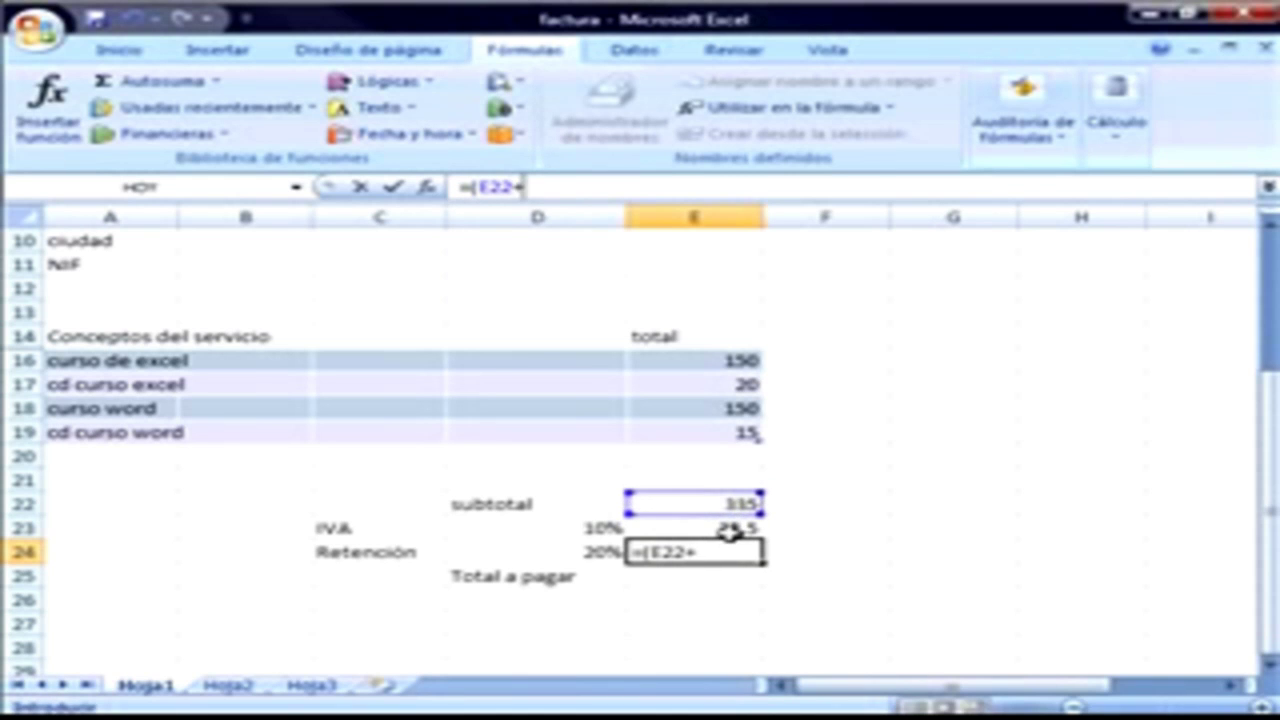
{"action": "left_click", "coordinate": [731, 532]}
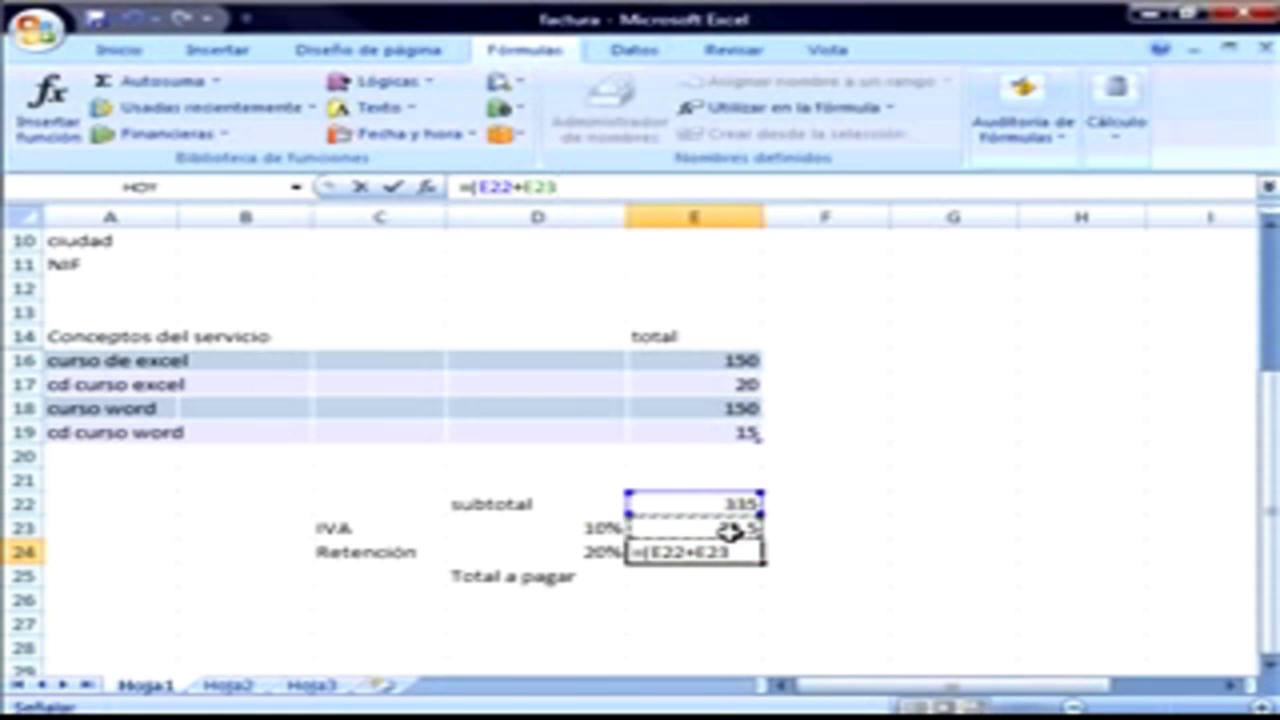
{"action": "type", "text": ")*"}
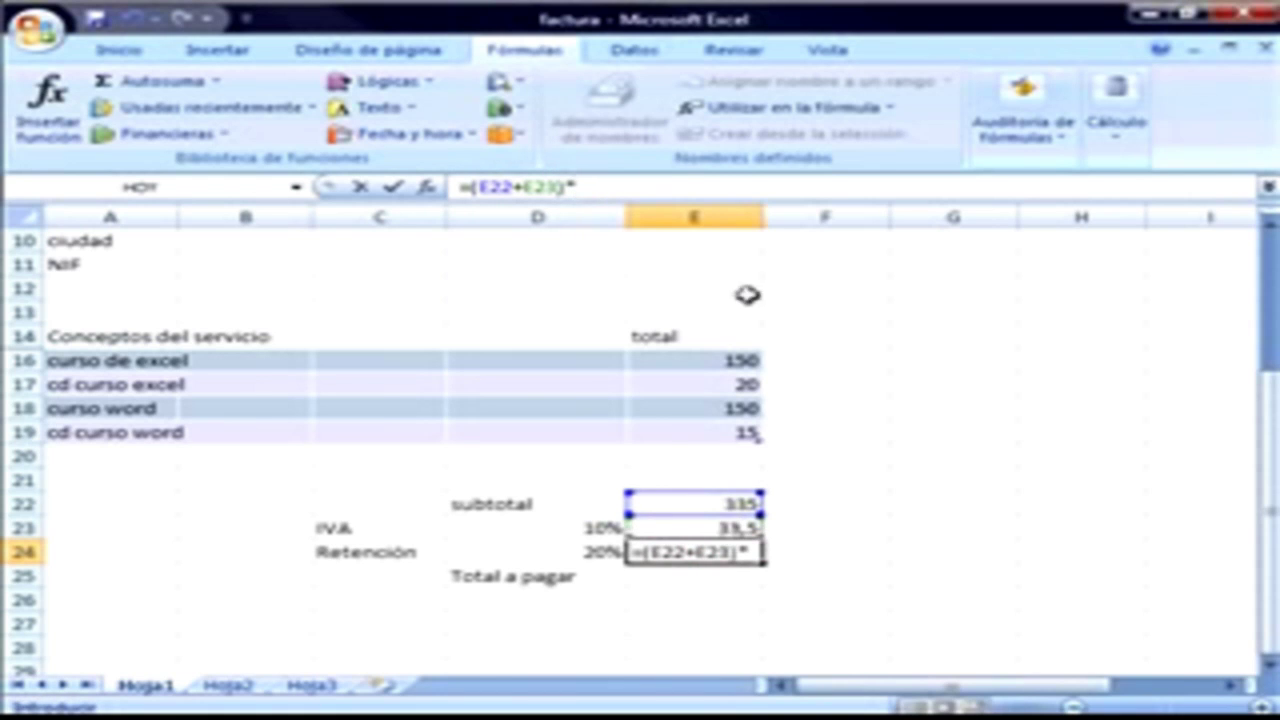
{"action": "left_click", "coordinate": [580, 557]}
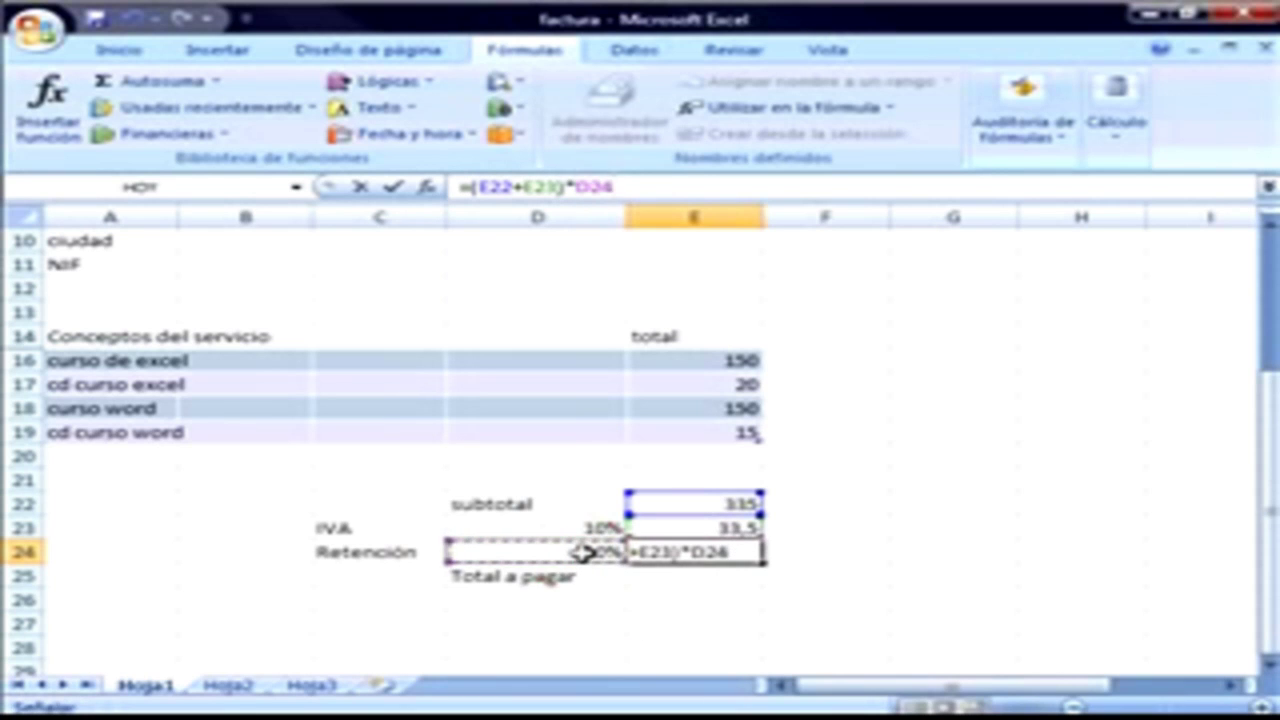
{"action": "key", "text": "Return"}
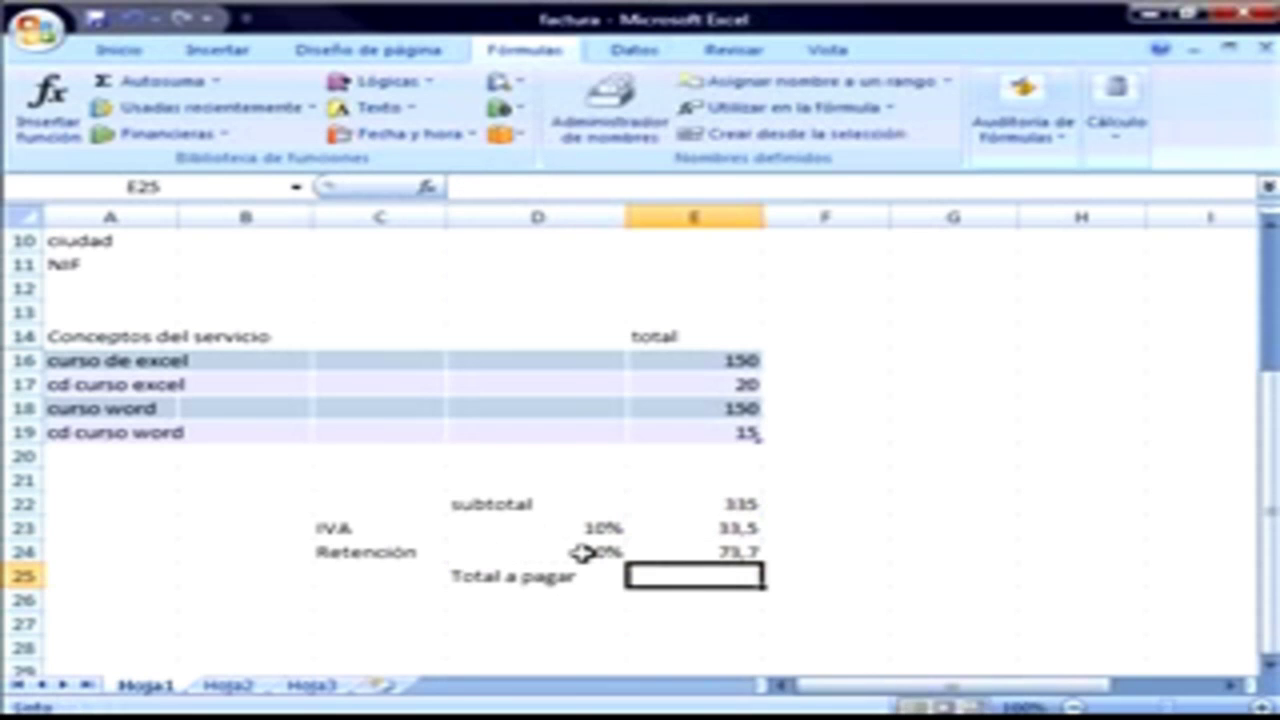
{"action": "left_click", "coordinate": [686, 553]}
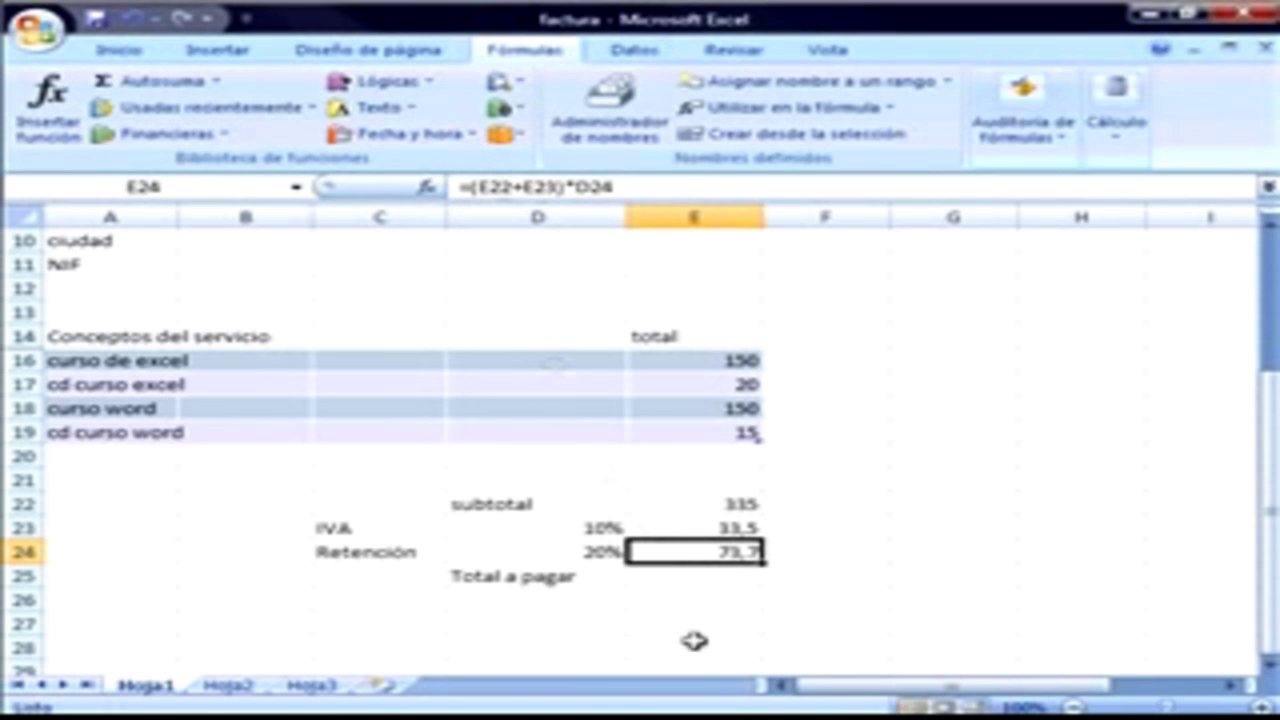
{"action": "left_click", "coordinate": [718, 576]}
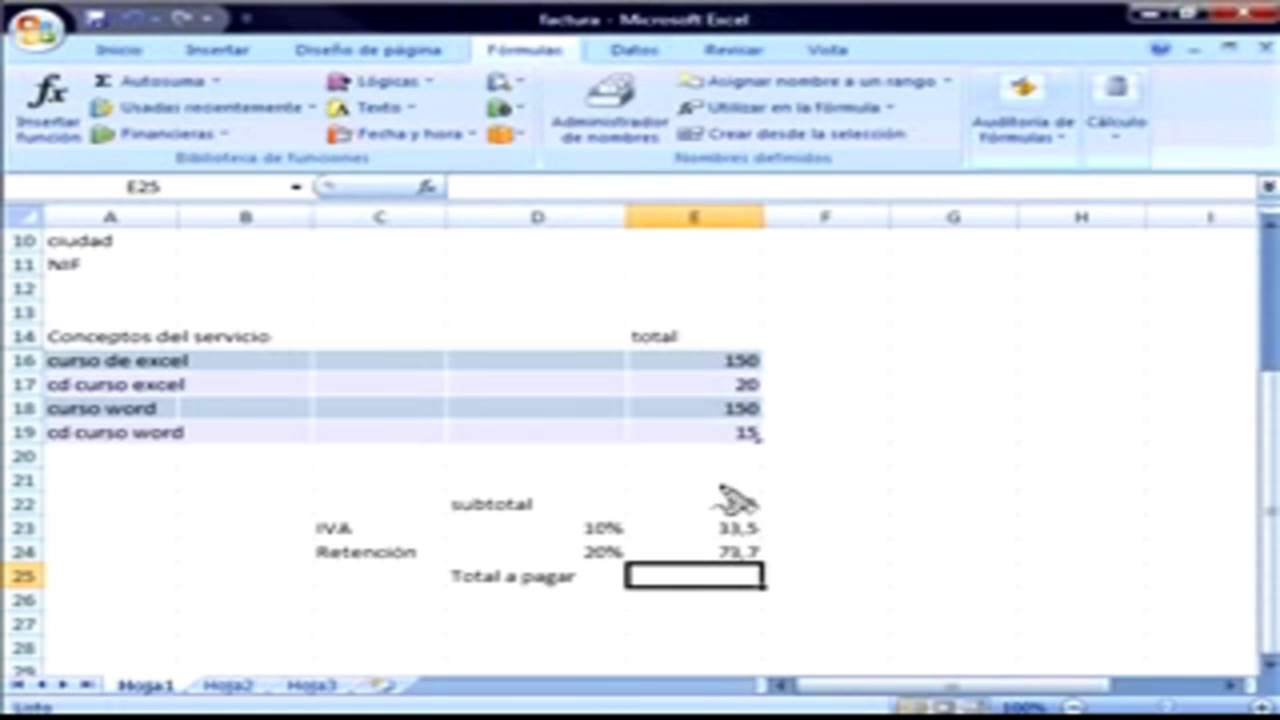
{"action": "mouse_move", "coordinate": [745, 492]}
{"action": "left_mouse_down"}
{"action": "mouse_move", "coordinate": [729, 491]}
{"action": "mouse_move", "coordinate": [737, 563]}
{"action": "mouse_move", "coordinate": [789, 534]}
{"action": "mouse_move", "coordinate": [740, 502]}
{"action": "mouse_move", "coordinate": [822, 507]}
{"action": "left_mouse_up"}
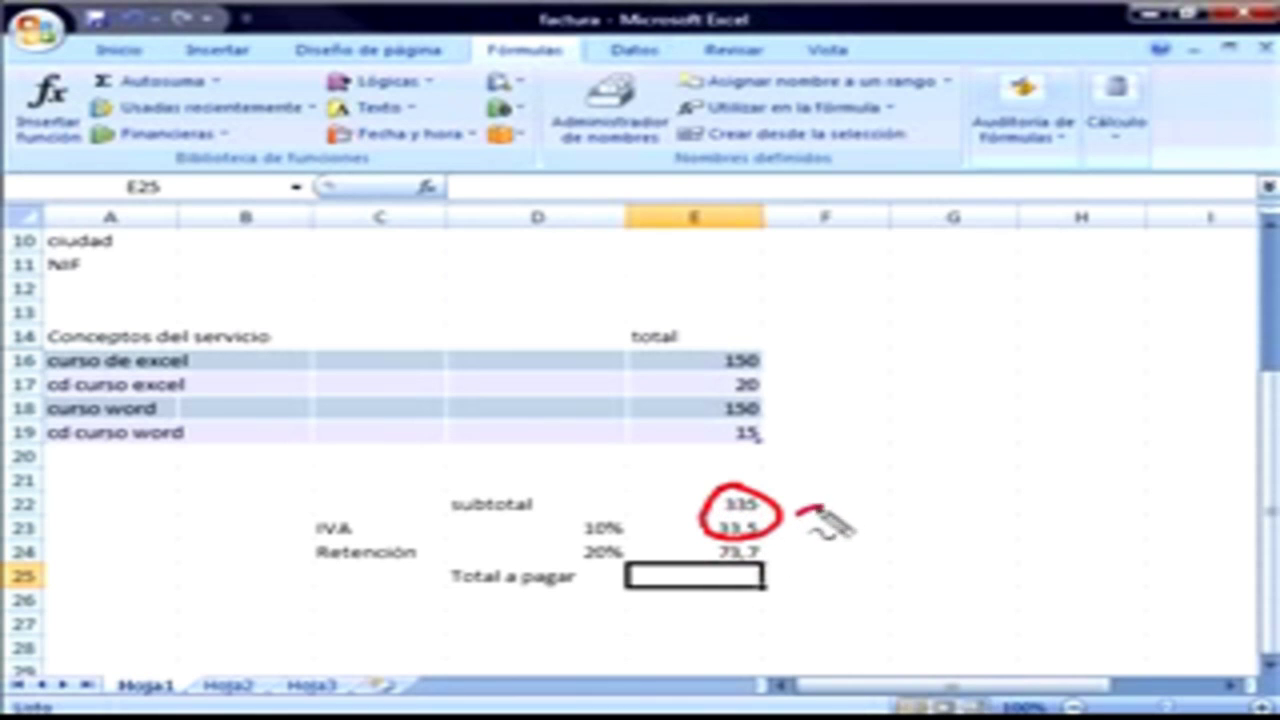
{"action": "mouse_move", "coordinate": [740, 548]}
{"action": "left_mouse_down"}
{"action": "mouse_move", "coordinate": [750, 566]}
{"action": "mouse_move", "coordinate": [808, 563]}
{"action": "mouse_move", "coordinate": [848, 508]}
{"action": "left_mouse_up"}
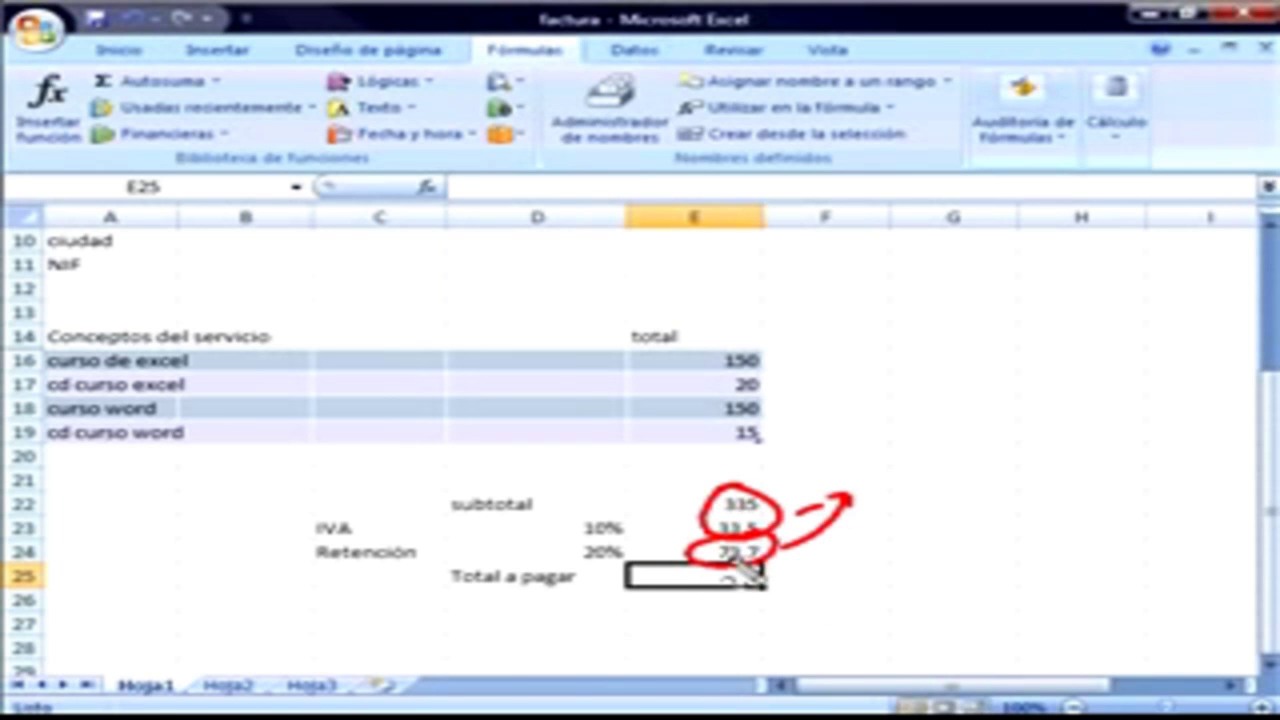
{"action": "key", "text": "Escape"}
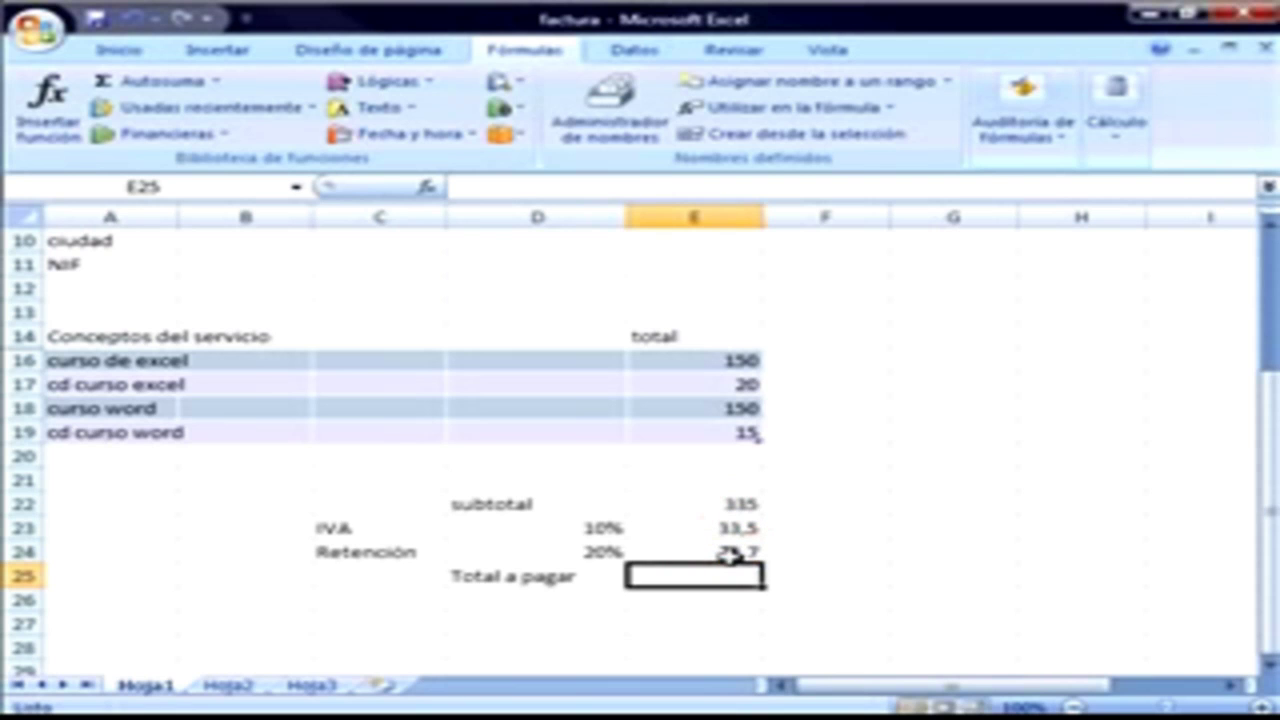
Enter the formula =E22+E23-E24 in cell E25 to calculate the total to pay.
{"action": "left_click", "coordinate": [675, 572]}
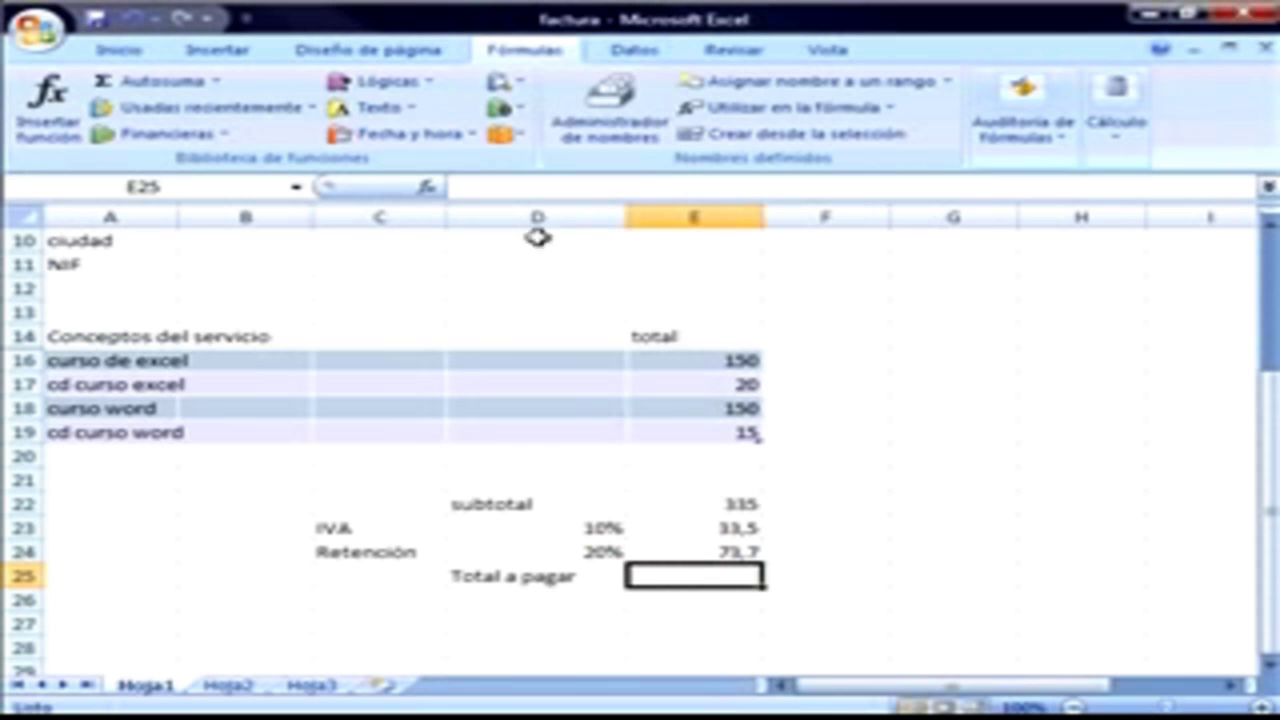
{"action": "left_click", "coordinate": [480, 190]}
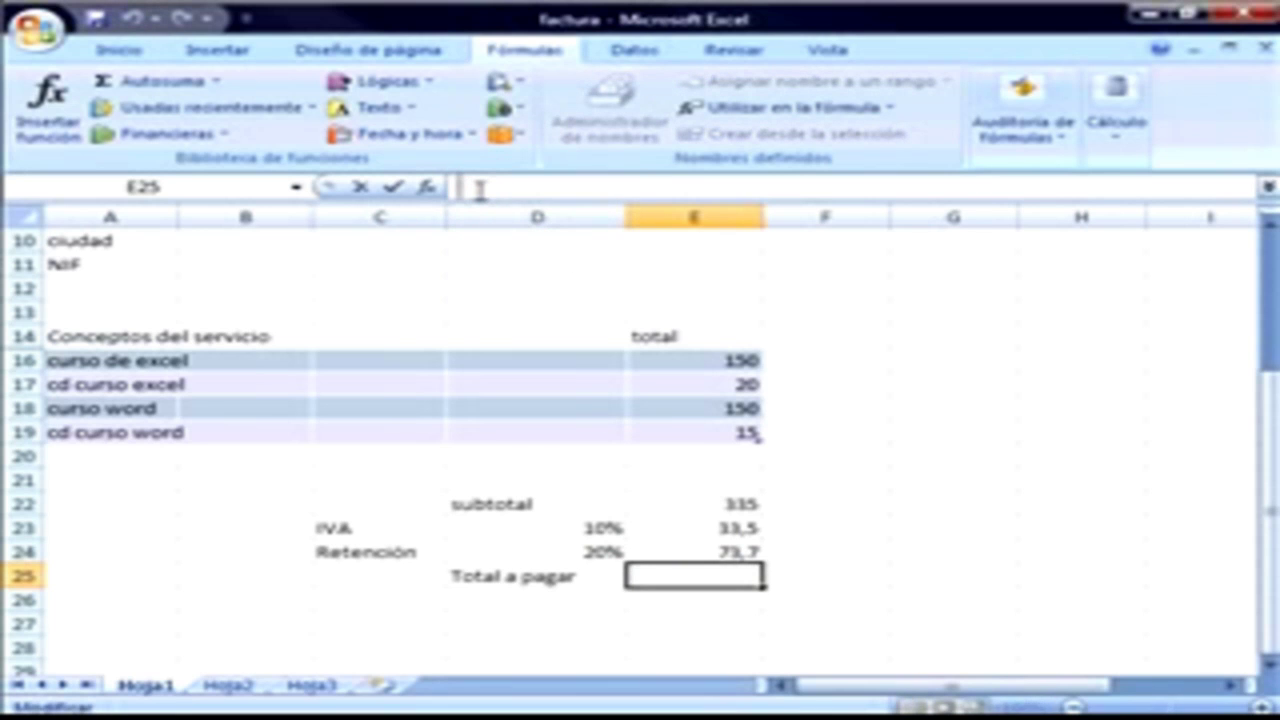
{"action": "type", "text": "="}
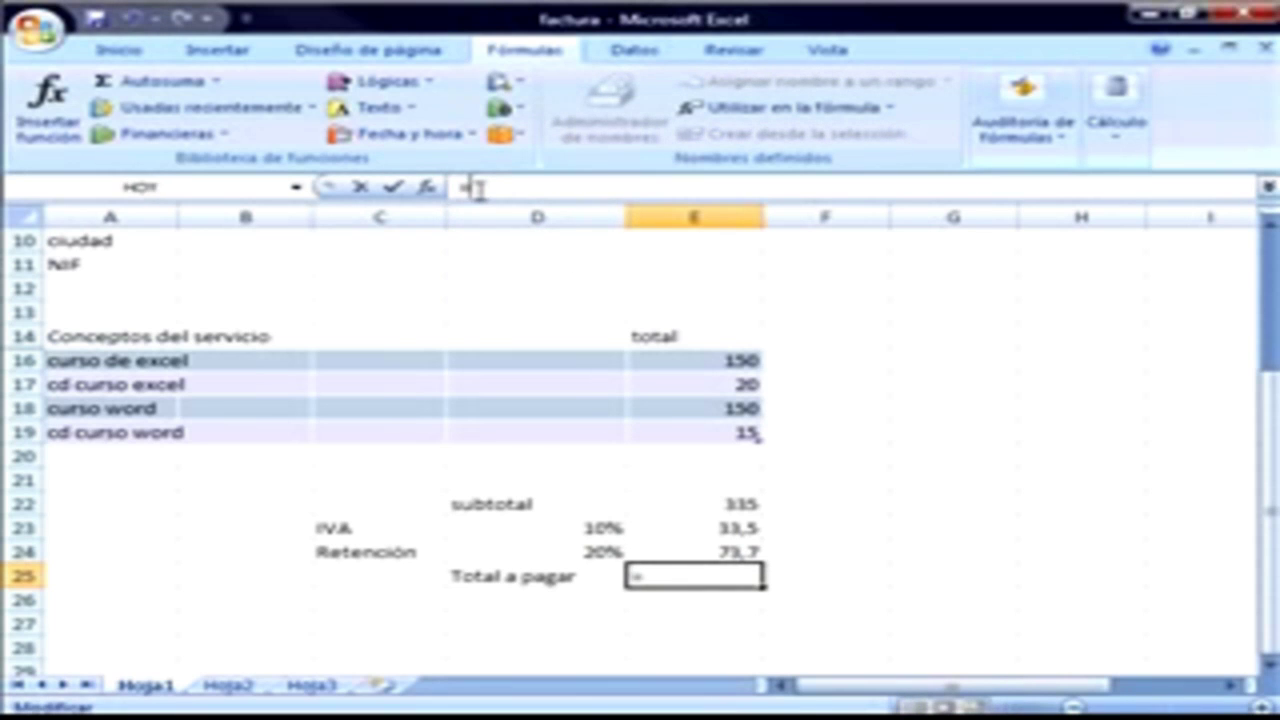
{"action": "left_click", "coordinate": [748, 505]}
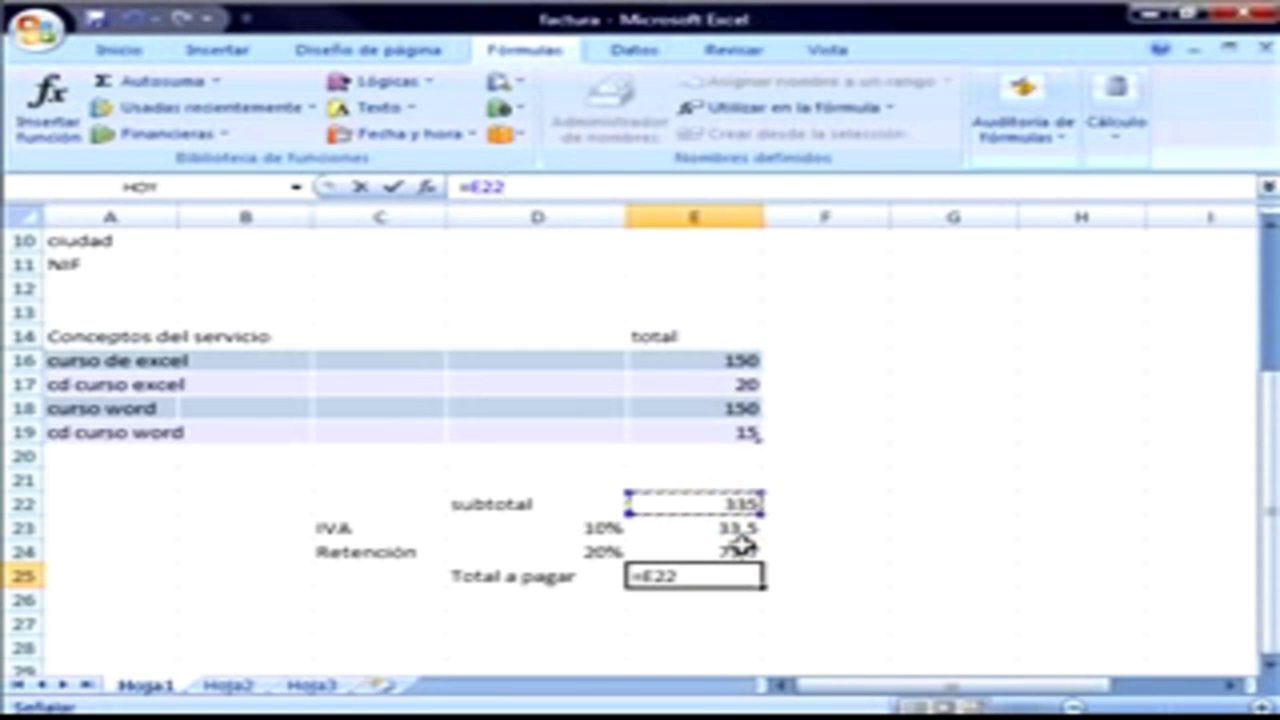
{"action": "type", "text": "+"}
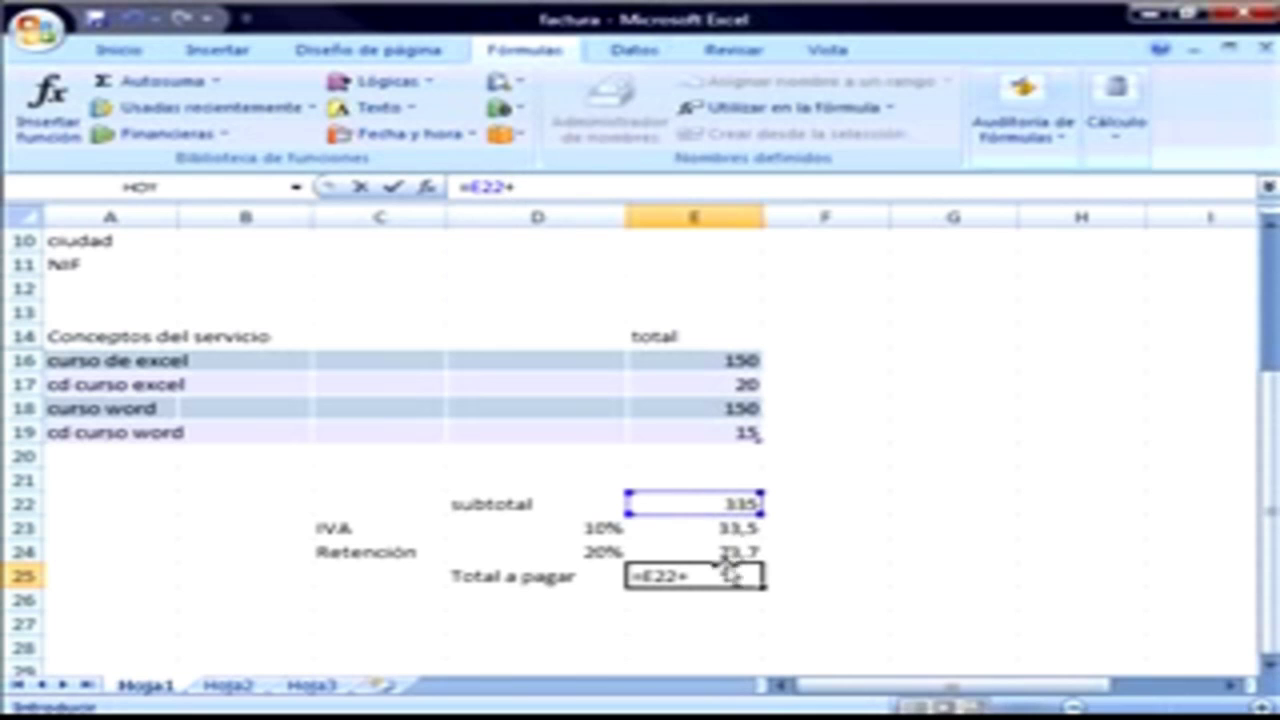
{"action": "left_click", "coordinate": [726, 528]}
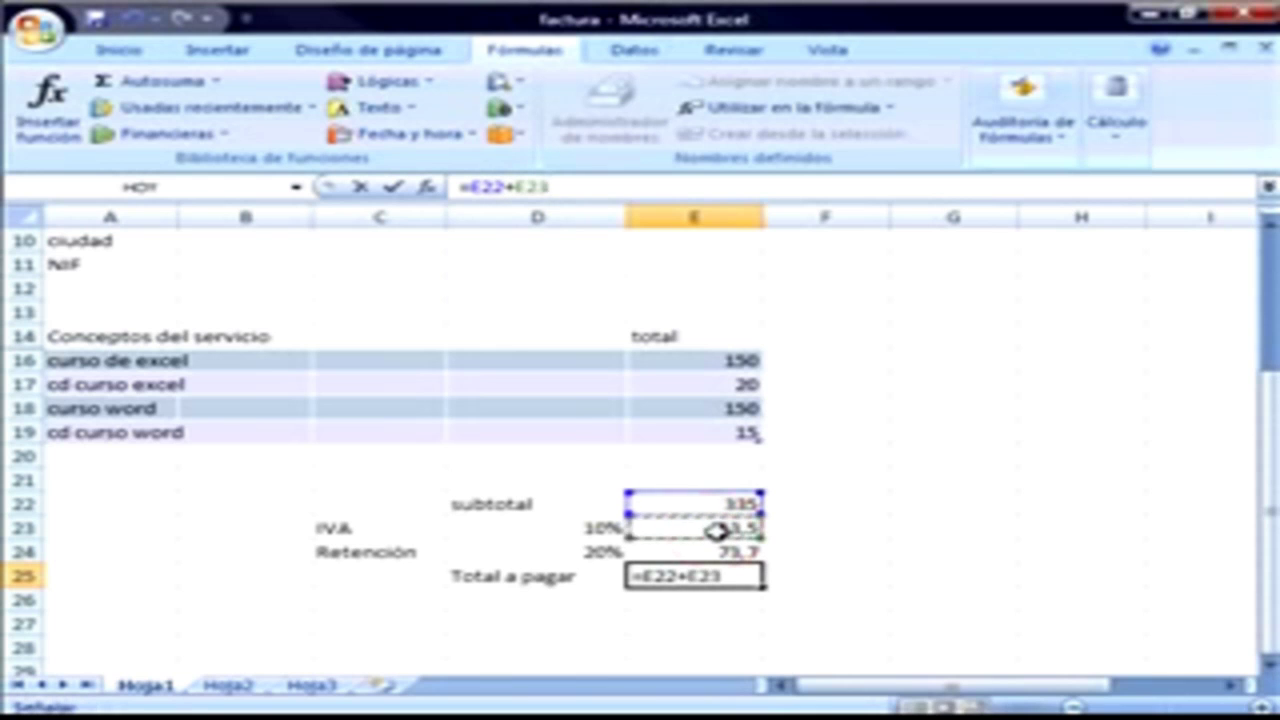
{"action": "type", "text": "-"}
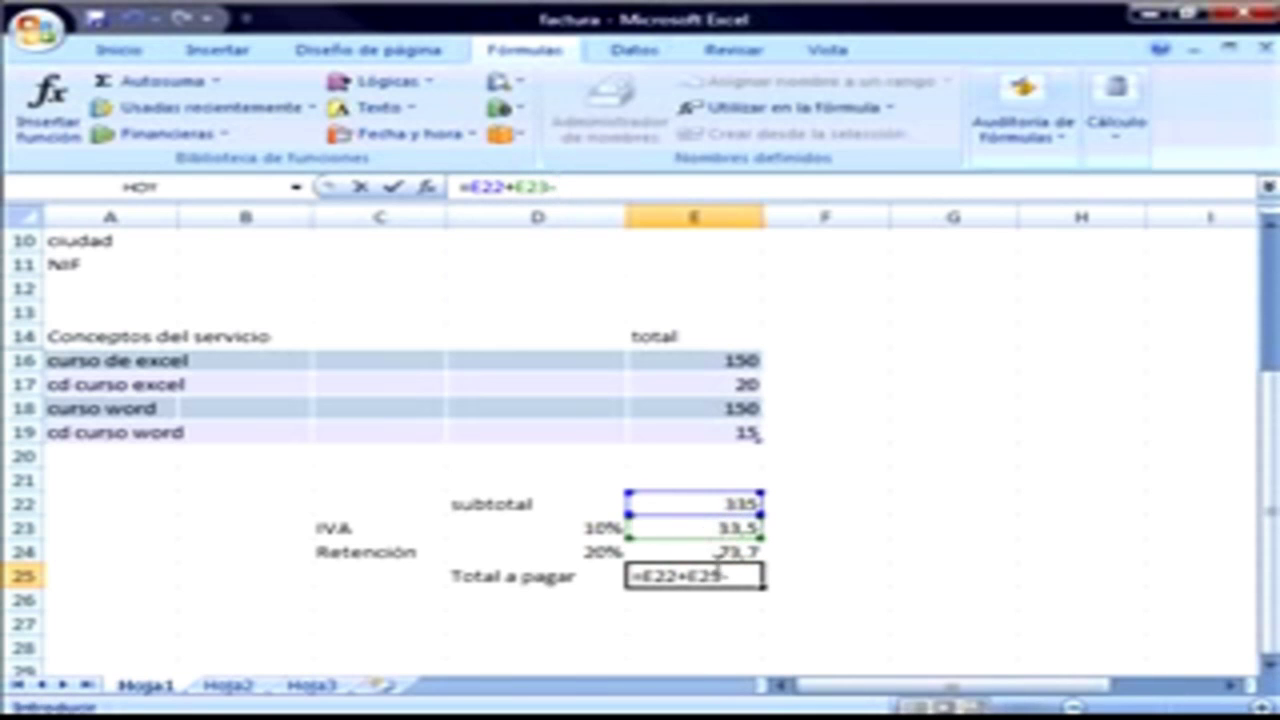
{"action": "left_click", "coordinate": [720, 552]}
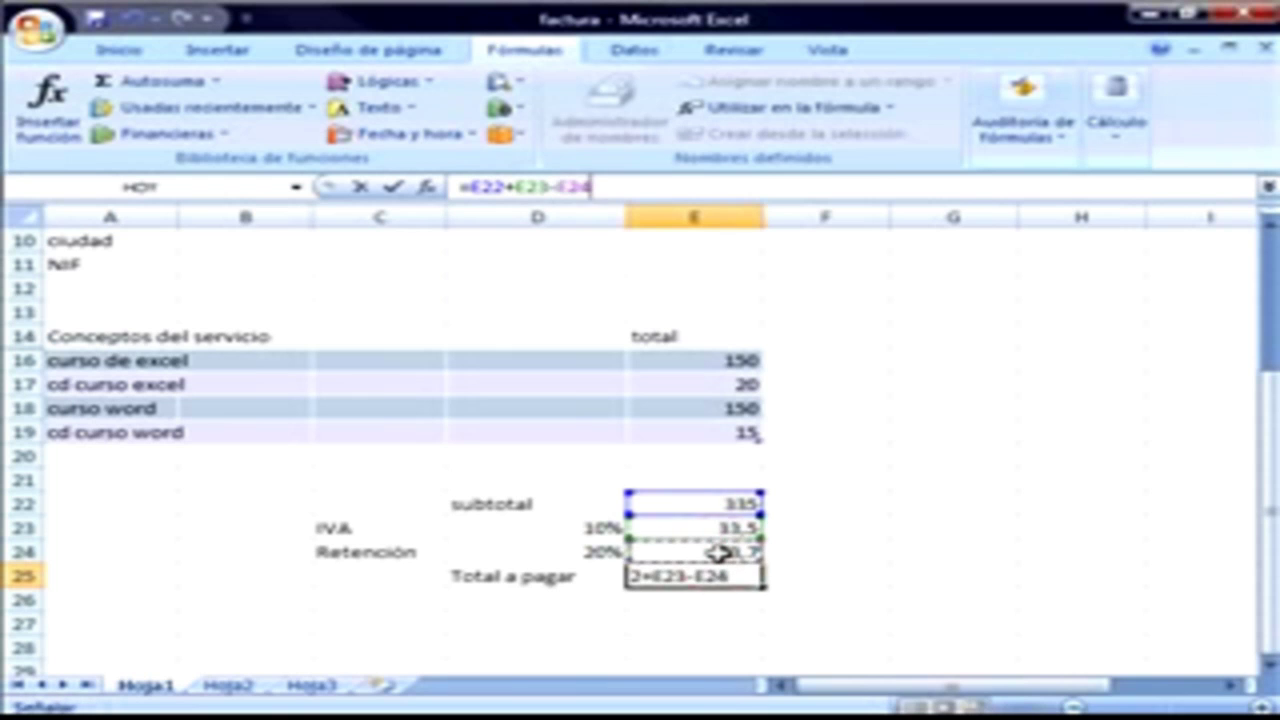
{"action": "key", "text": "Return"}
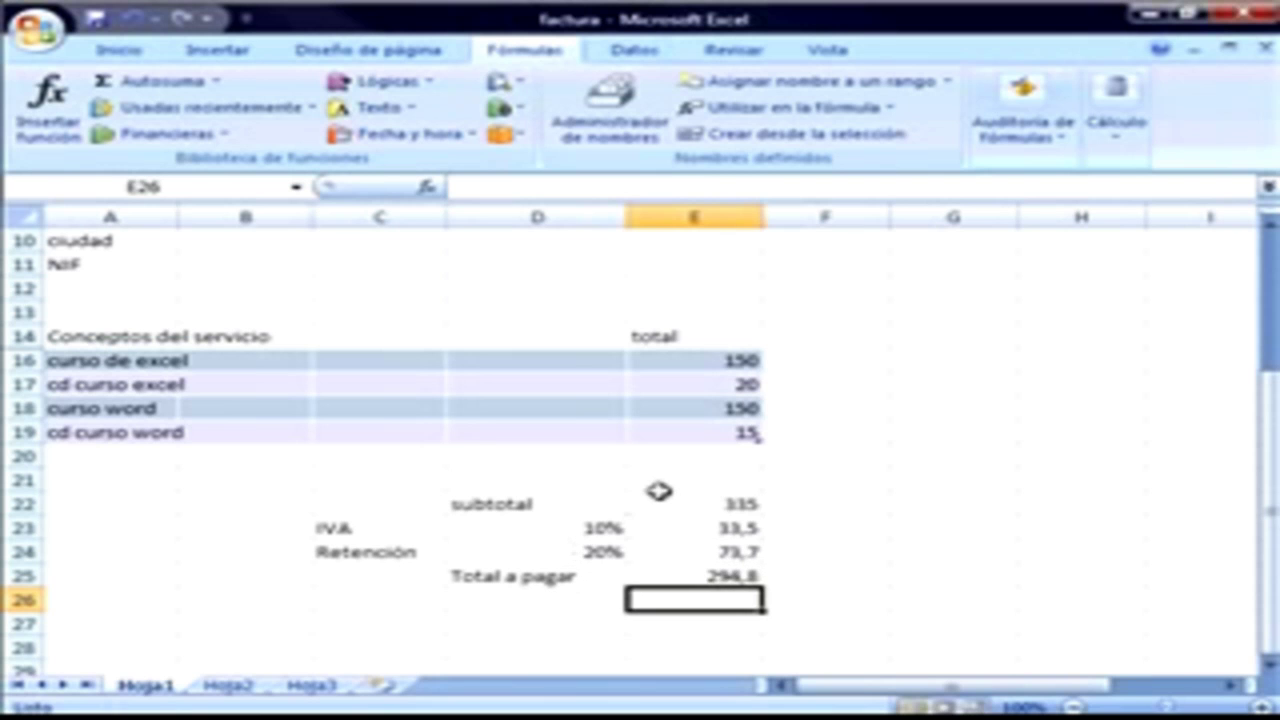
Review the company details, the client and invoice data headings, and the formulas behind the invoice date and due date.
{"action": "scroll", "coordinate": [659, 490], "scroll_direction": "up", "scroll_amount": 2}
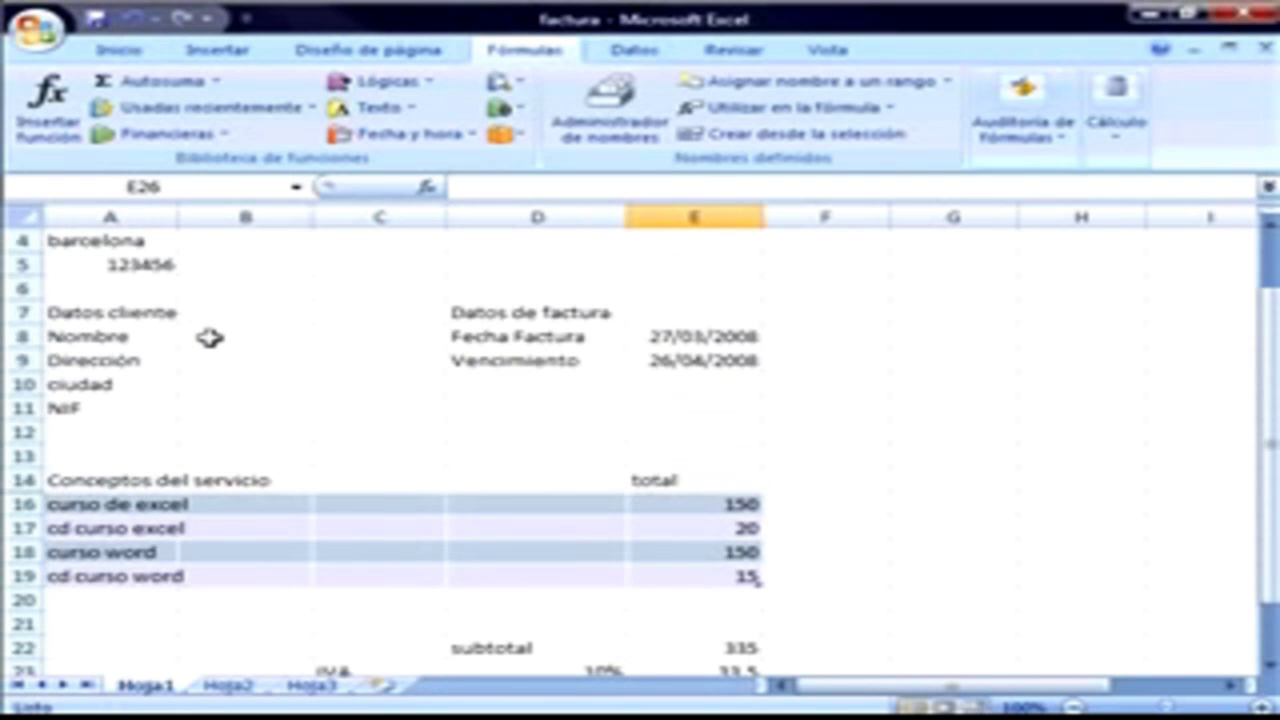
{"action": "scroll", "coordinate": [210, 338], "scroll_direction": "up", "scroll_amount": 1}
{"action": "left_click", "coordinate": [112, 264]}
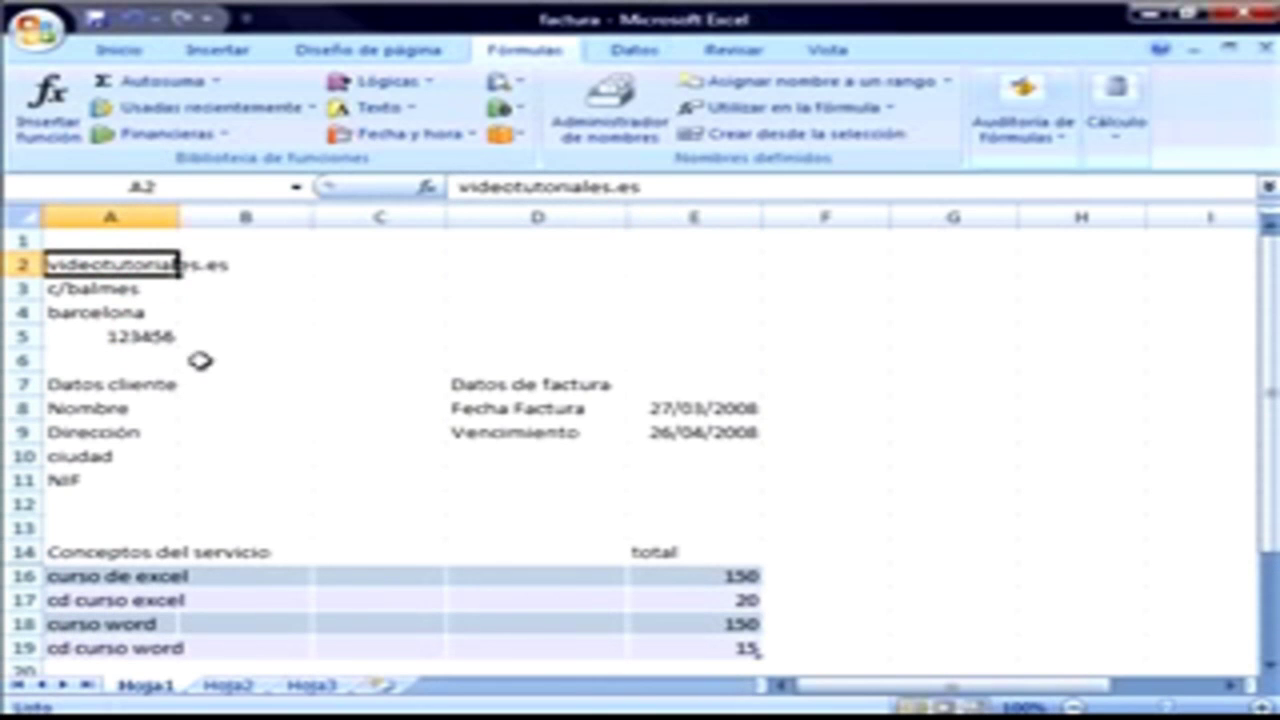
{"action": "scroll", "coordinate": [158, 345], "scroll_direction": "down", "scroll_amount": 1}
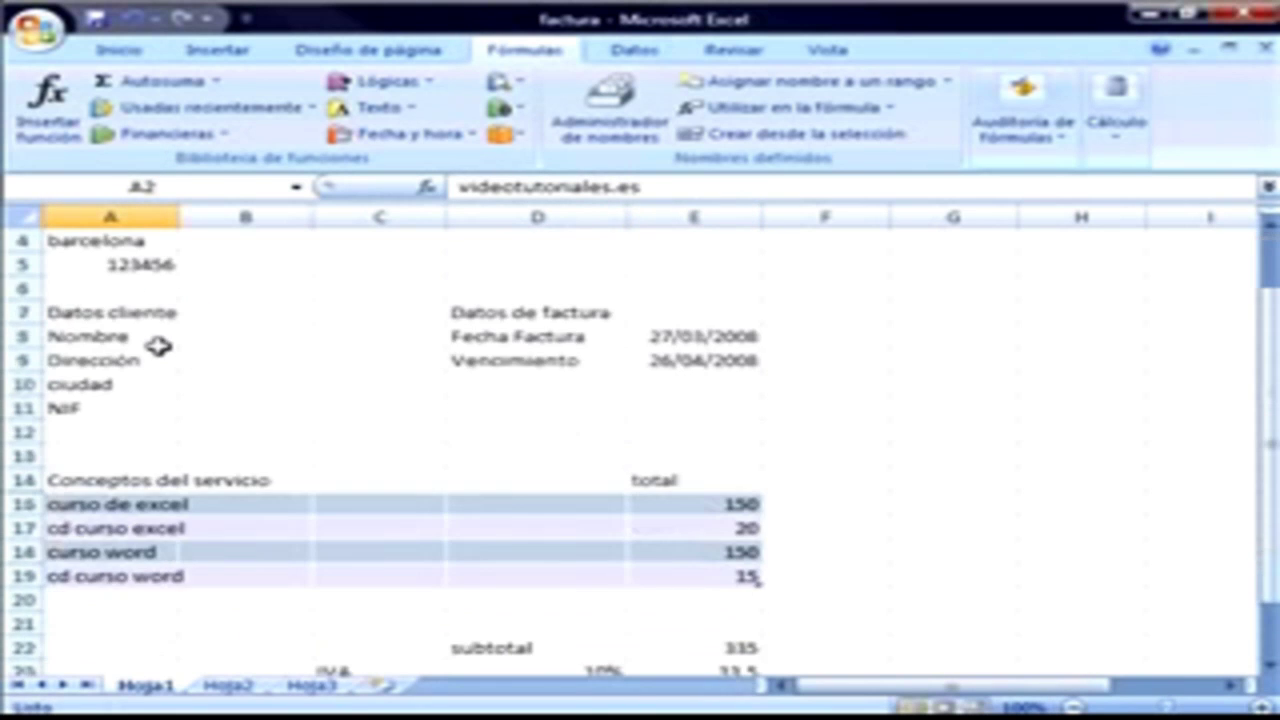
{"action": "left_click", "coordinate": [108, 316]}
{"action": "left_click", "coordinate": [537, 314]}
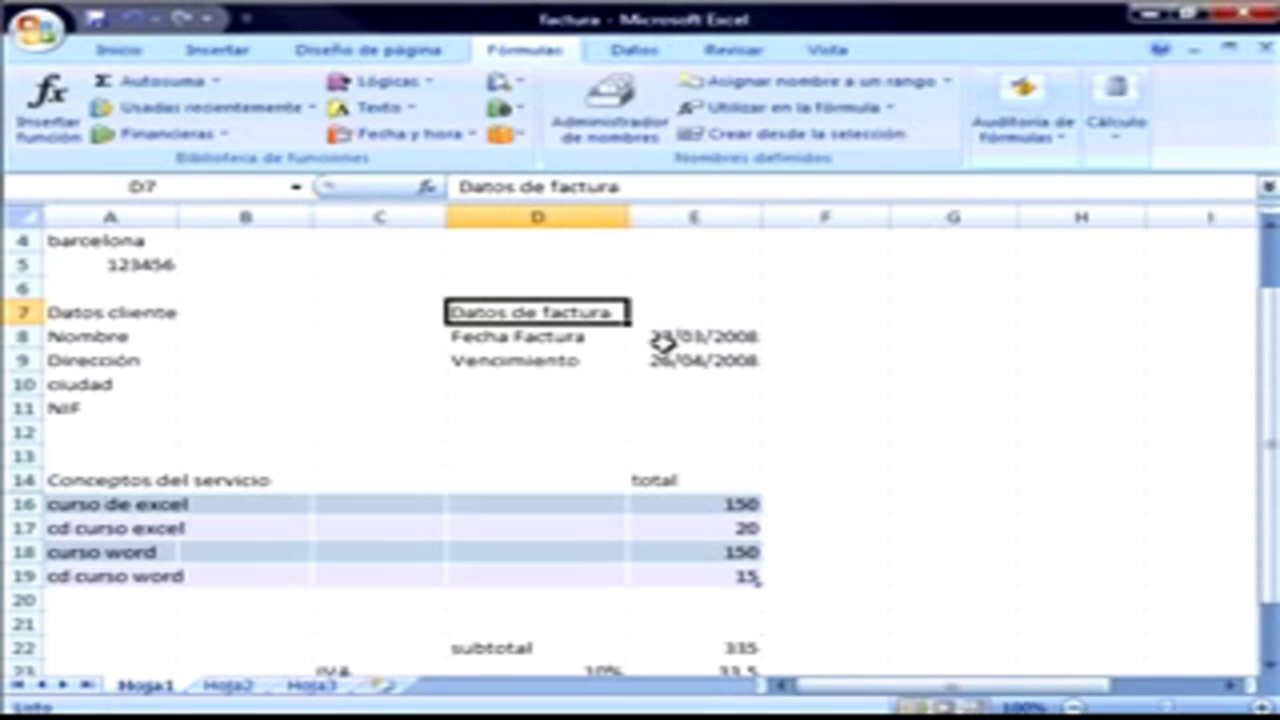
{"action": "left_click", "coordinate": [700, 337]}
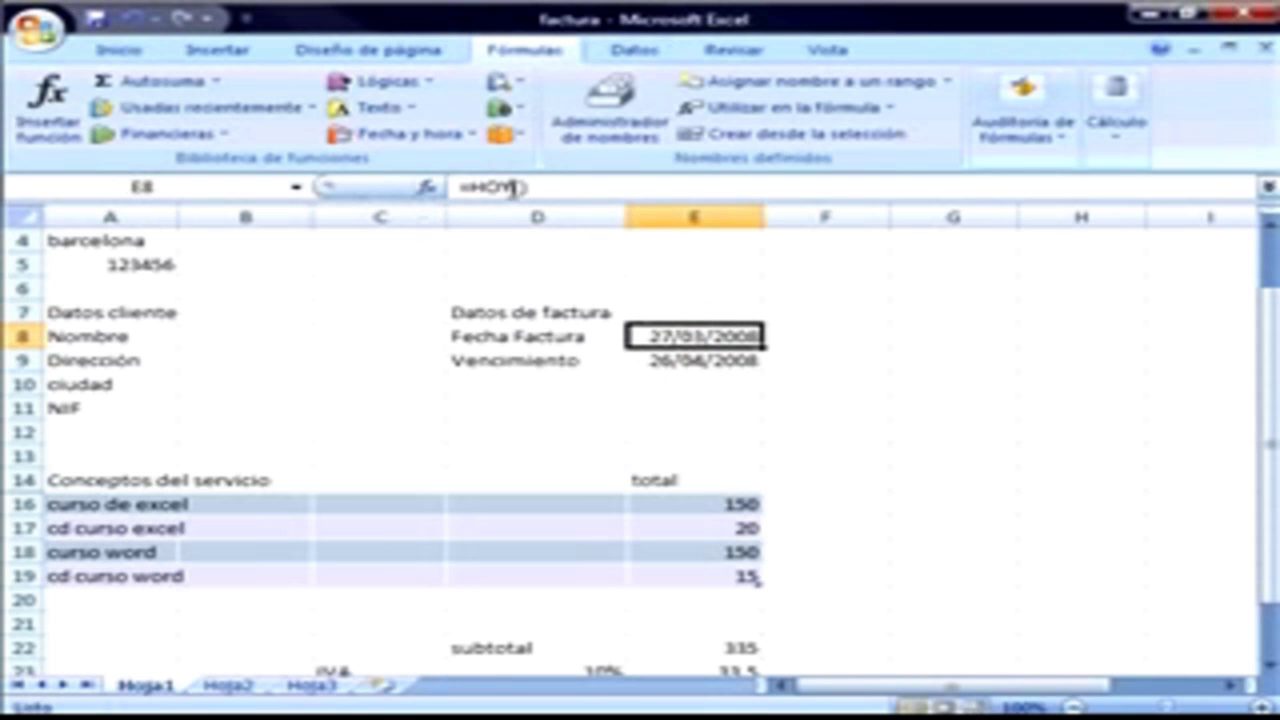
{"action": "left_click", "coordinate": [676, 368]}
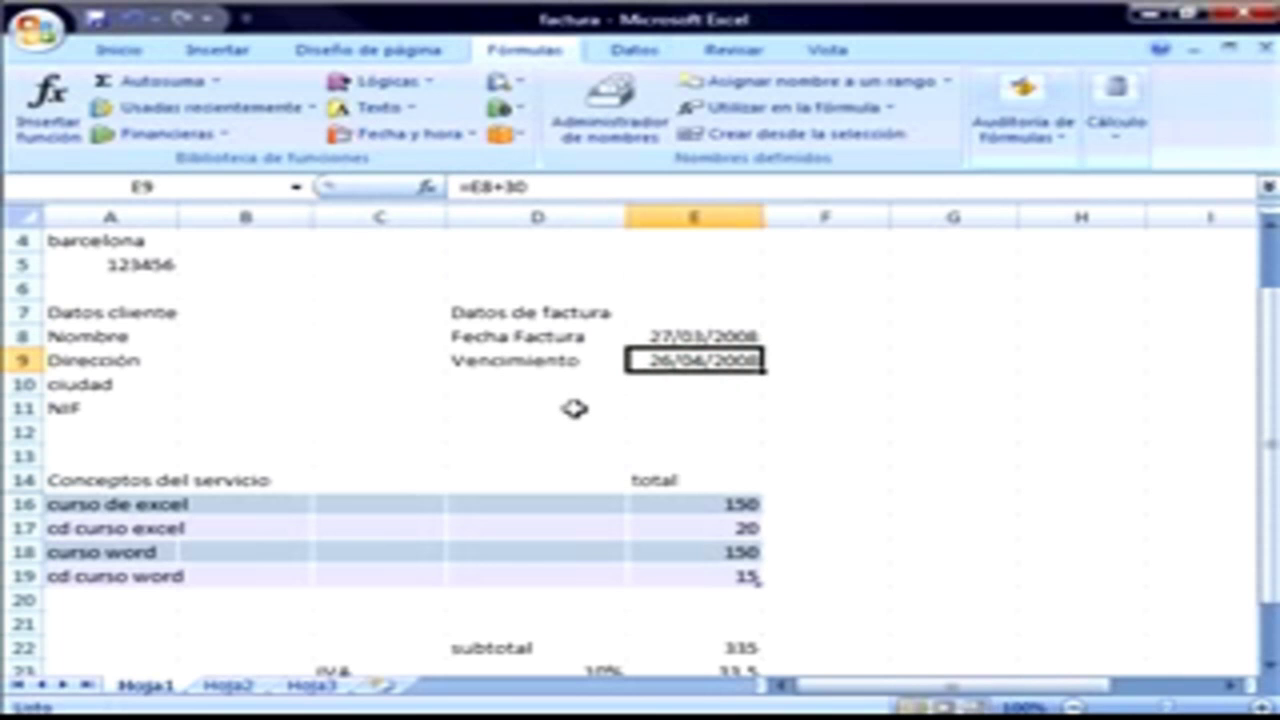
Add the concept "curso windows vista" in row 20 below the concepts table, with a total of 150.
{"action": "scroll", "coordinate": [573, 405], "scroll_direction": "down", "scroll_amount": 2}
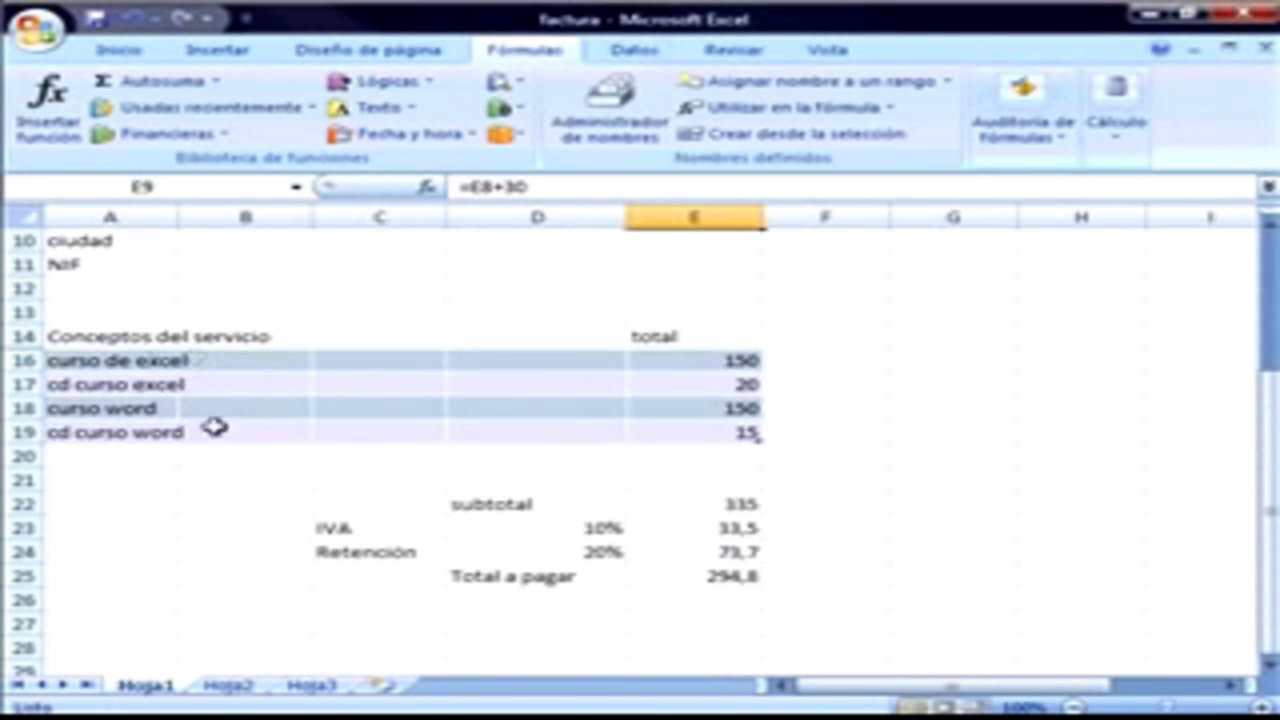
{"action": "left_click", "coordinate": [90, 454]}
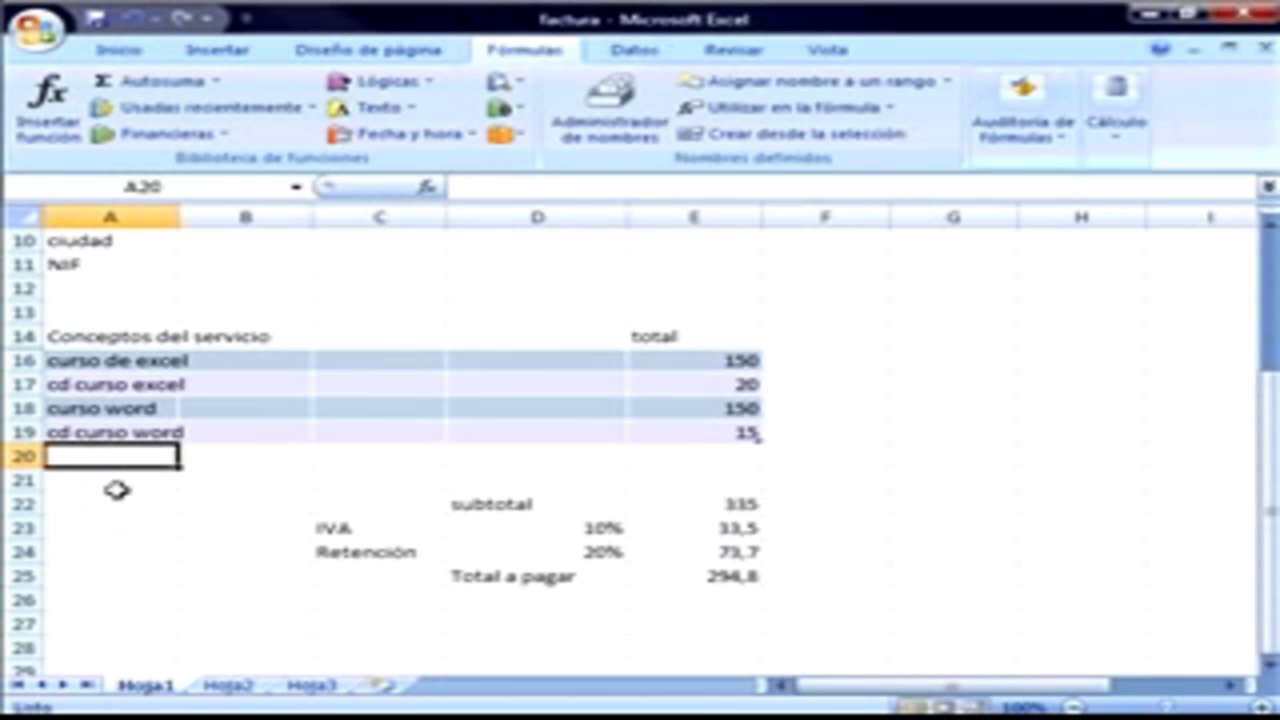
{"action": "type", "text": "curso windows vista"}
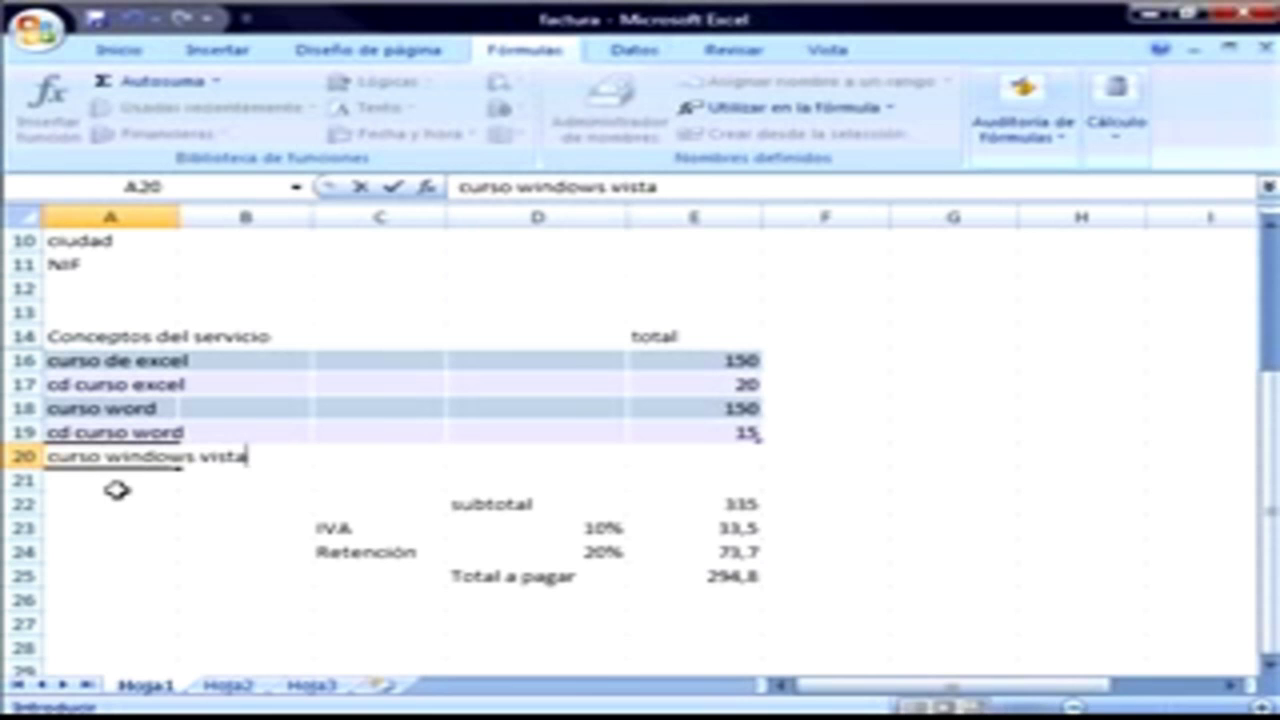
{"action": "key", "text": "Tab"}
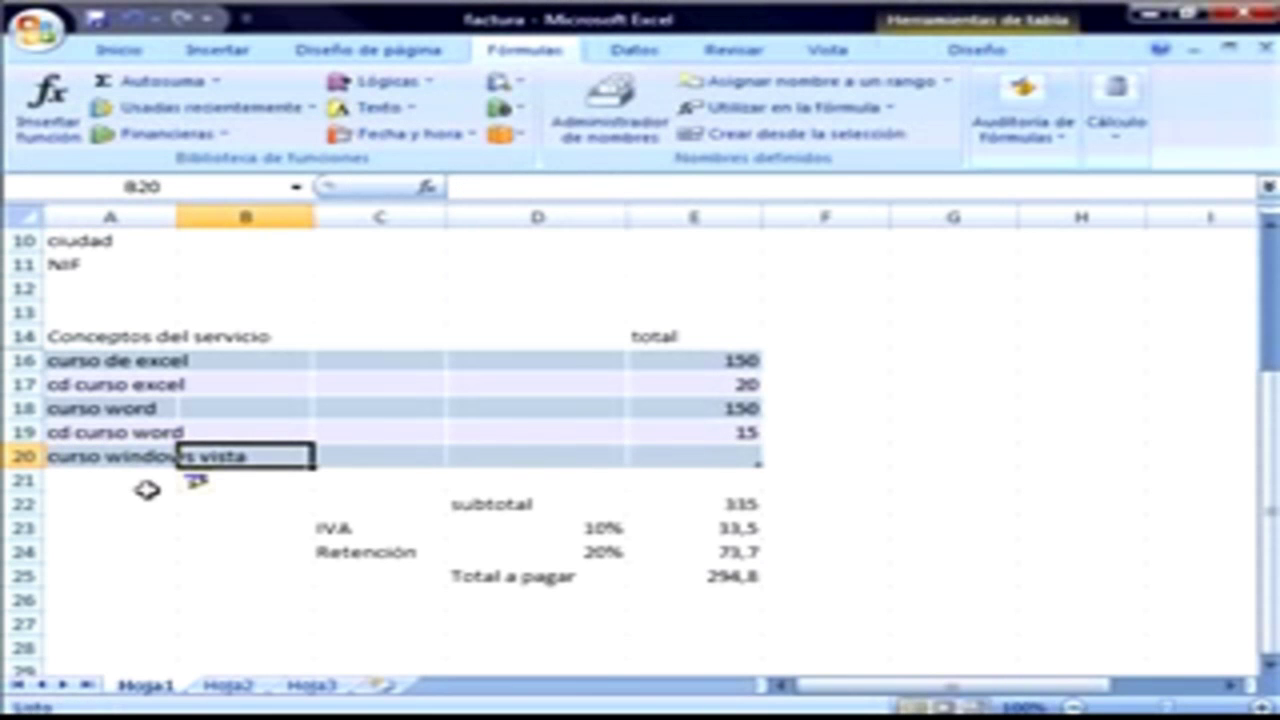
{"action": "left_click", "coordinate": [714, 457]}
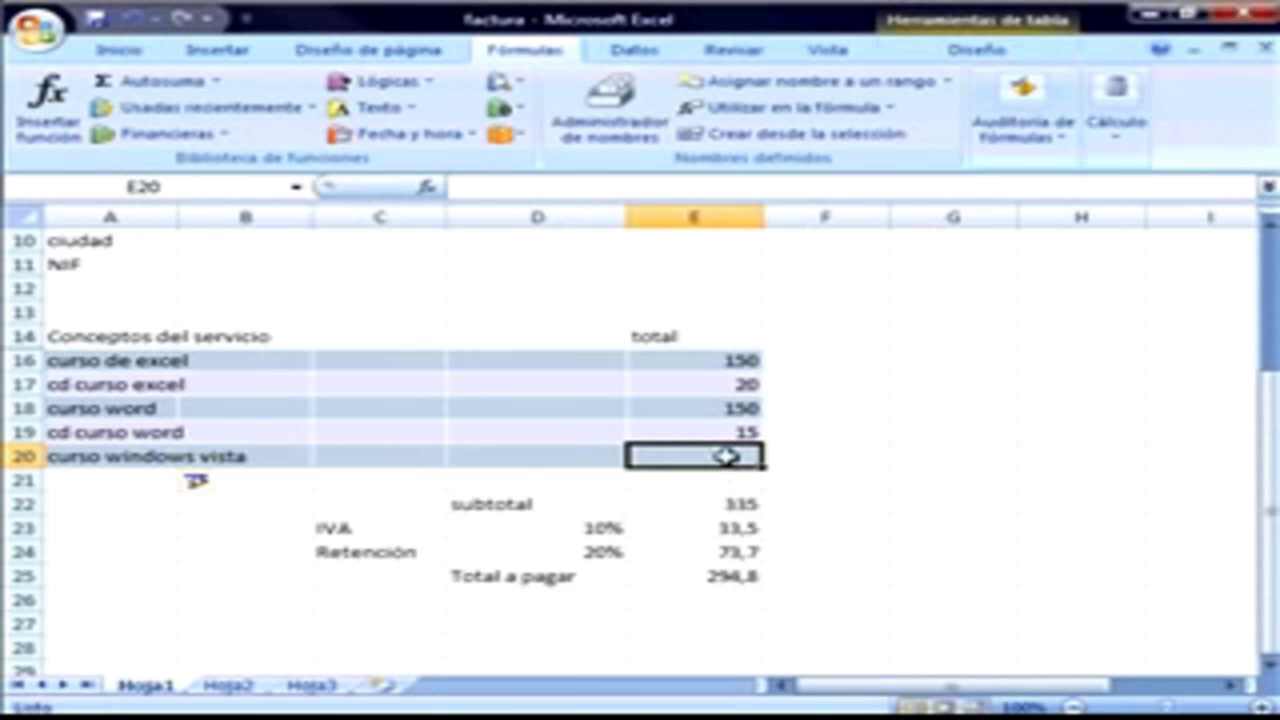
{"action": "type", "text": "150"}
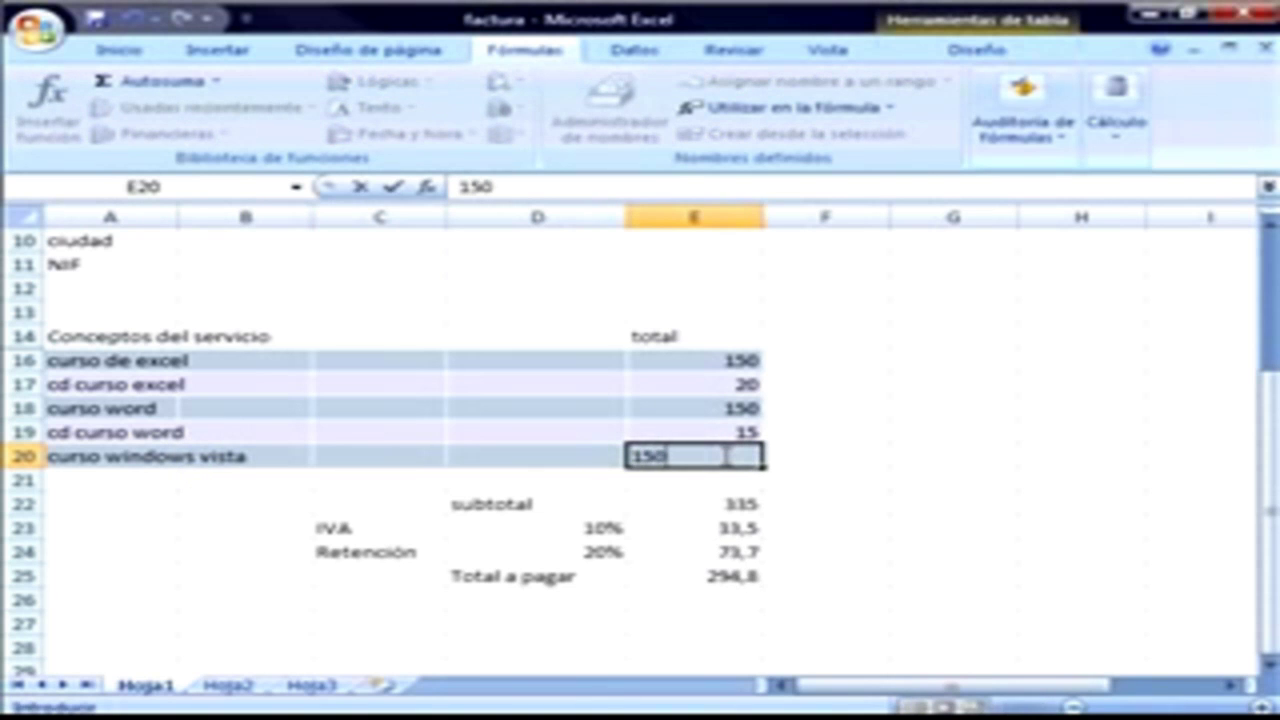
{"action": "key", "text": "Return"}
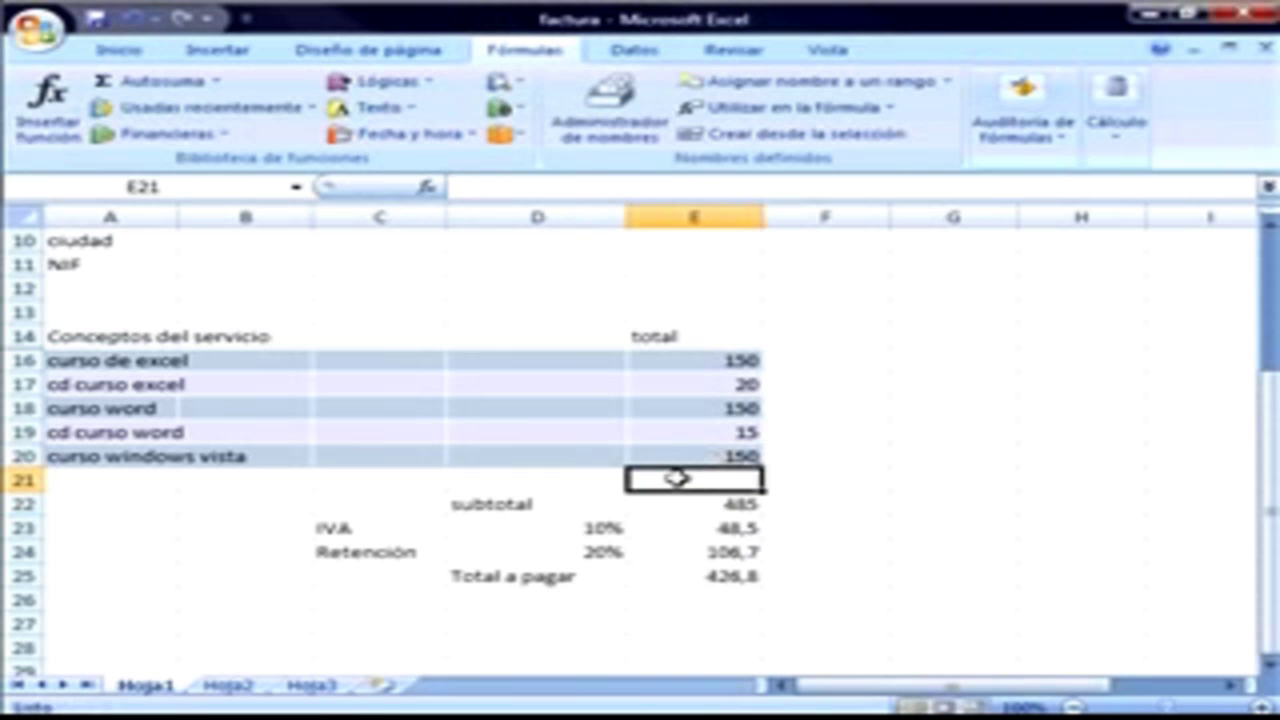